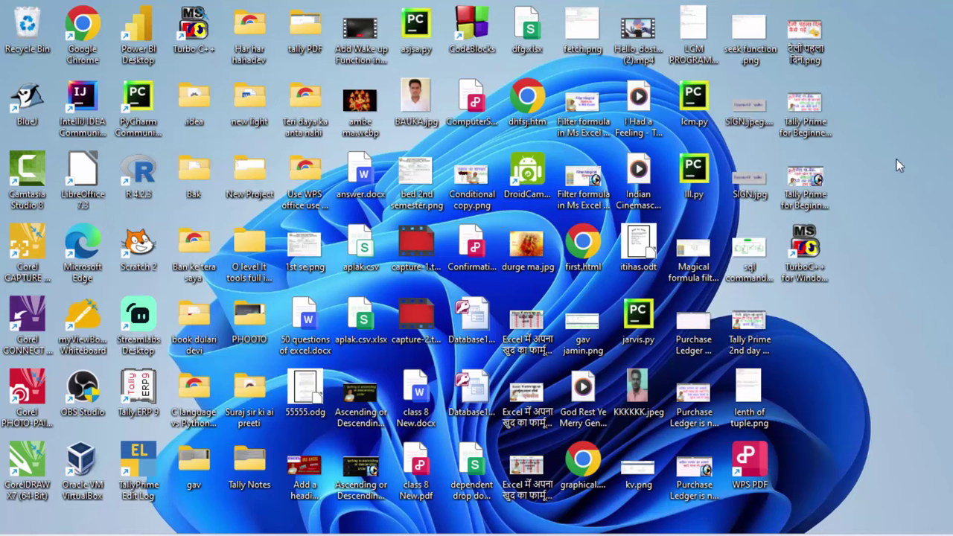
- Search the Start menu for 'a' so Access appears as the best match
right_click(888, 192)
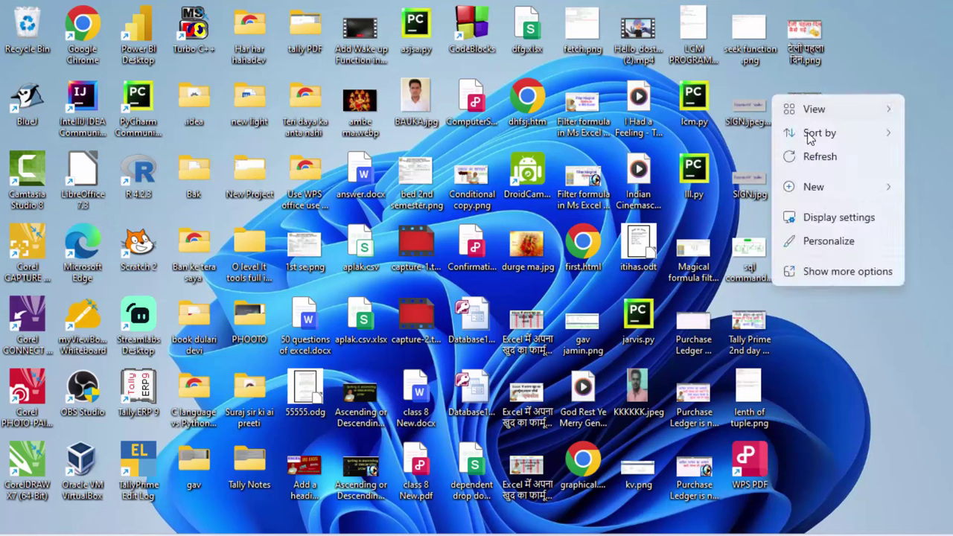
left_click(823, 158)
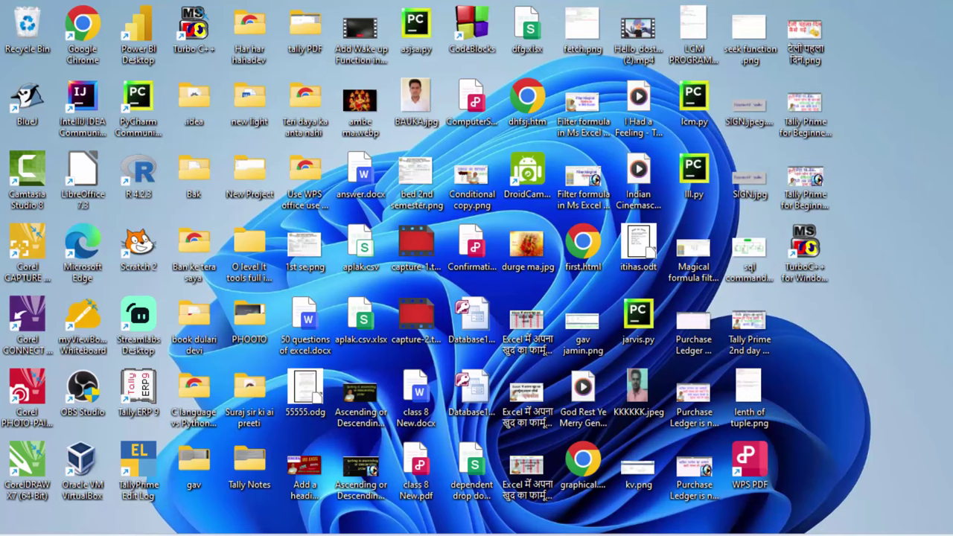
key("super")
type("a")
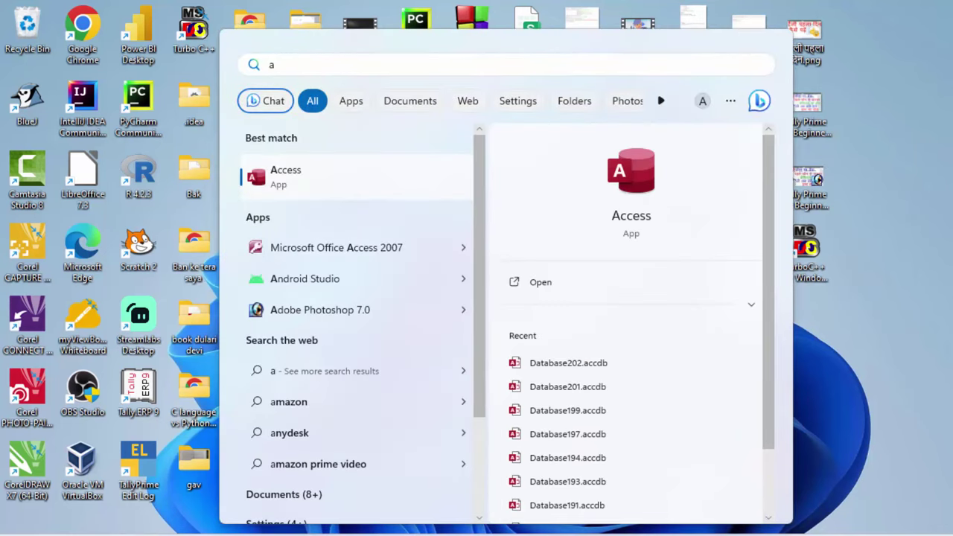
- Launch Access and create a blank database named Database204
left_click(702, 491)
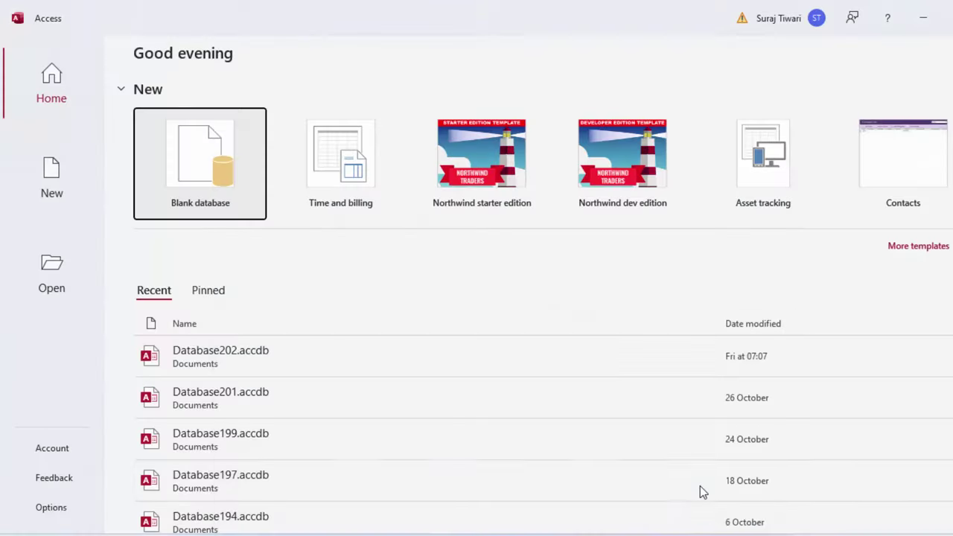
left_click(189, 156)
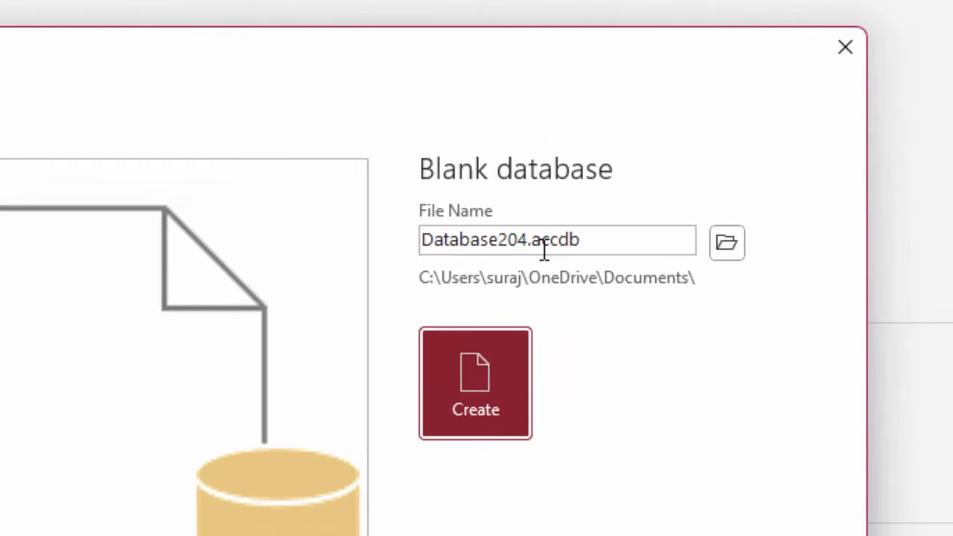
left_click(536, 246)
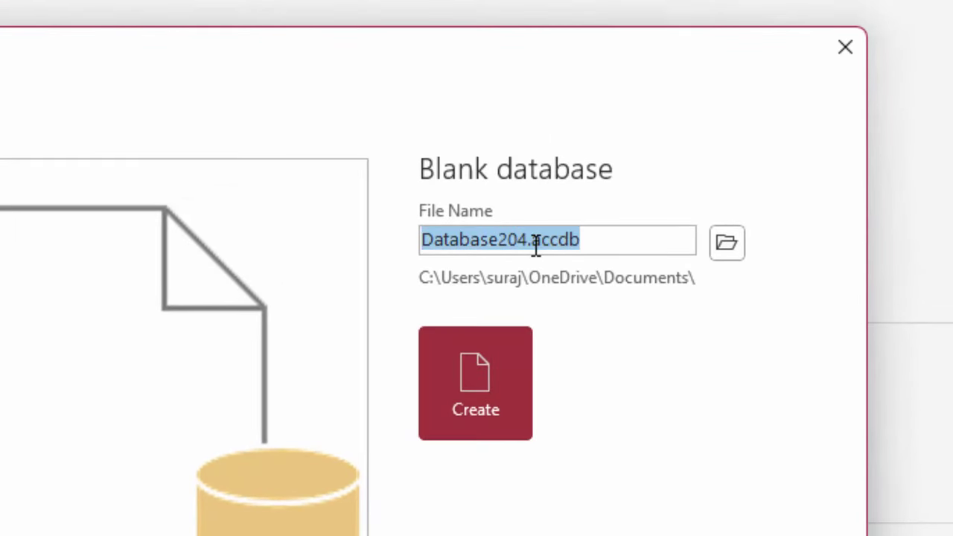
left_click(585, 236)
left_click(453, 349)
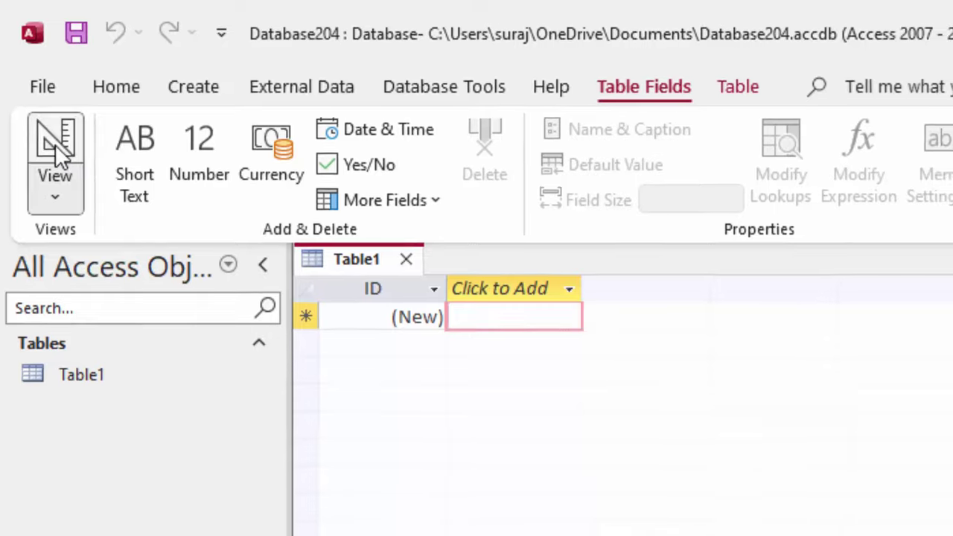
- Switch Table1 to Design view, saving it under the name 'Shopt'
left_click(60, 149)
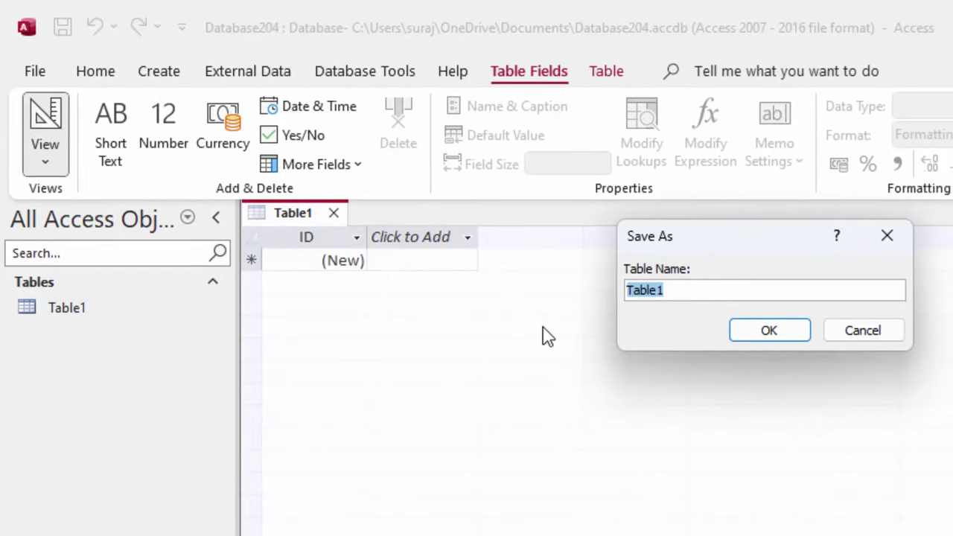
key("BackSpace")
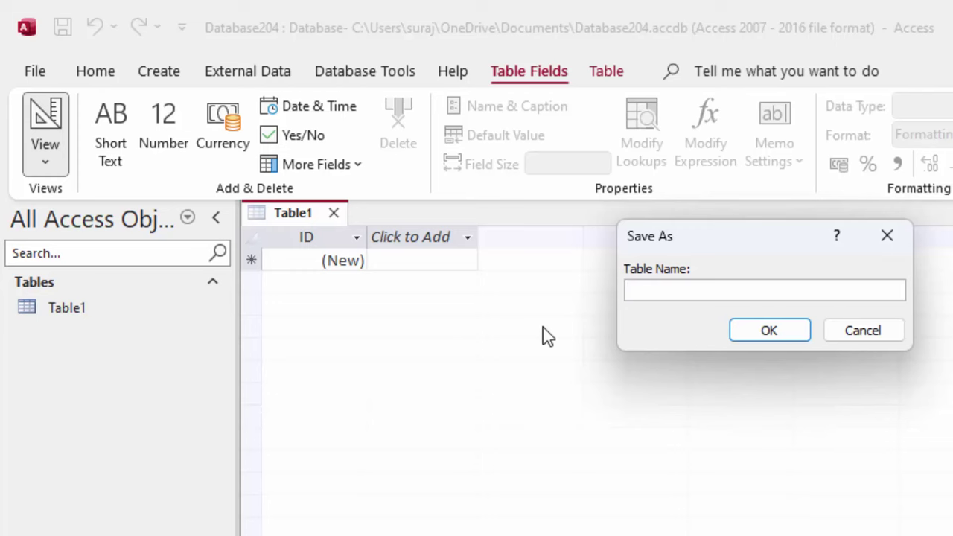
type("S")
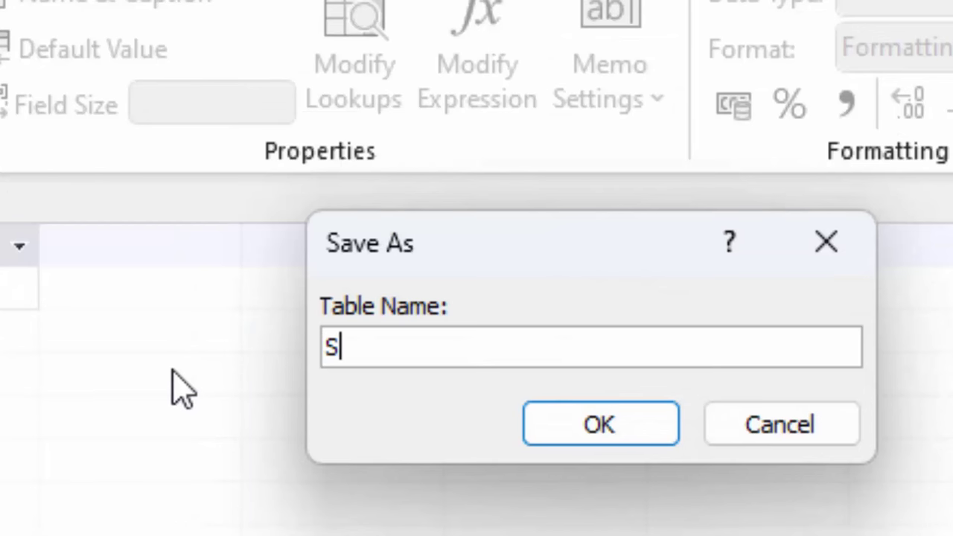
type("hopt")
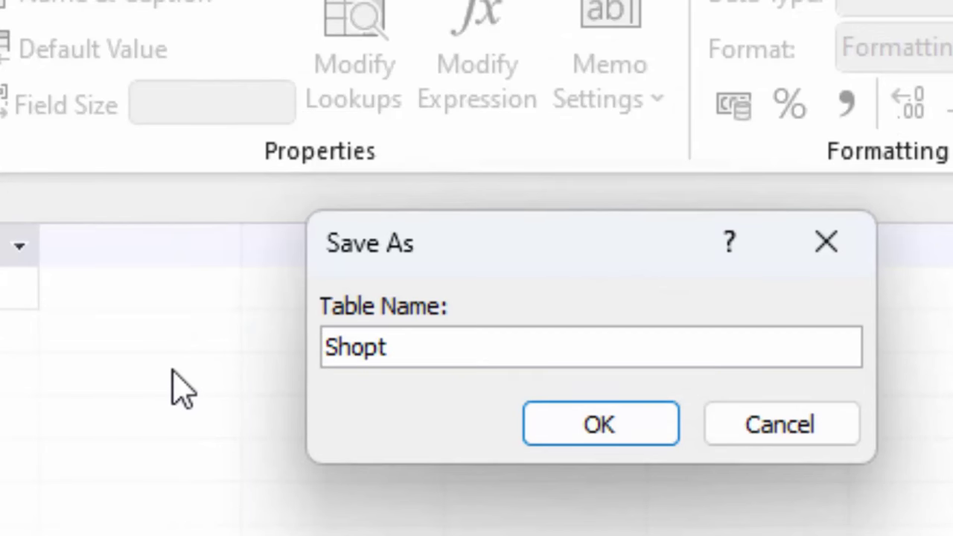
left_click(603, 425)
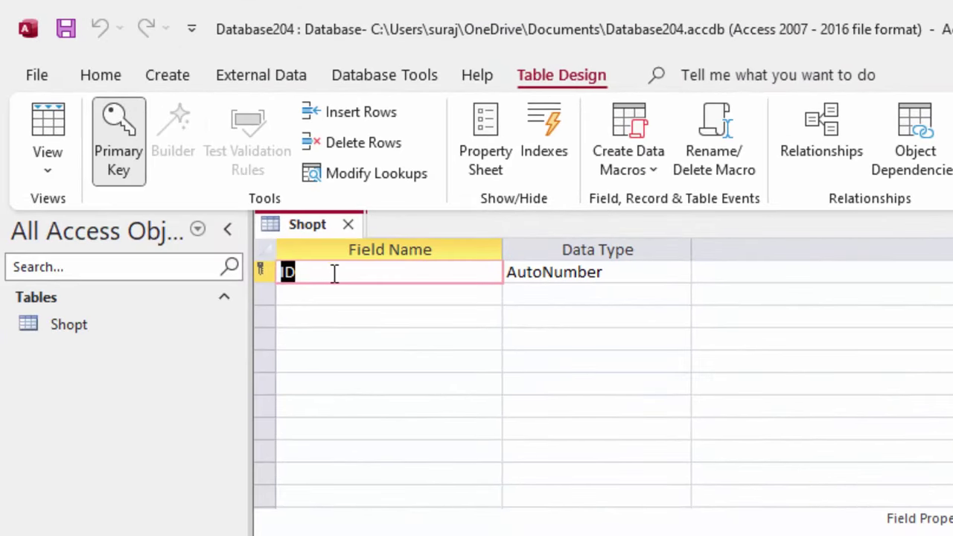
- Add a Short Text field Product_Name and a Currency field Price
left_click(321, 290)
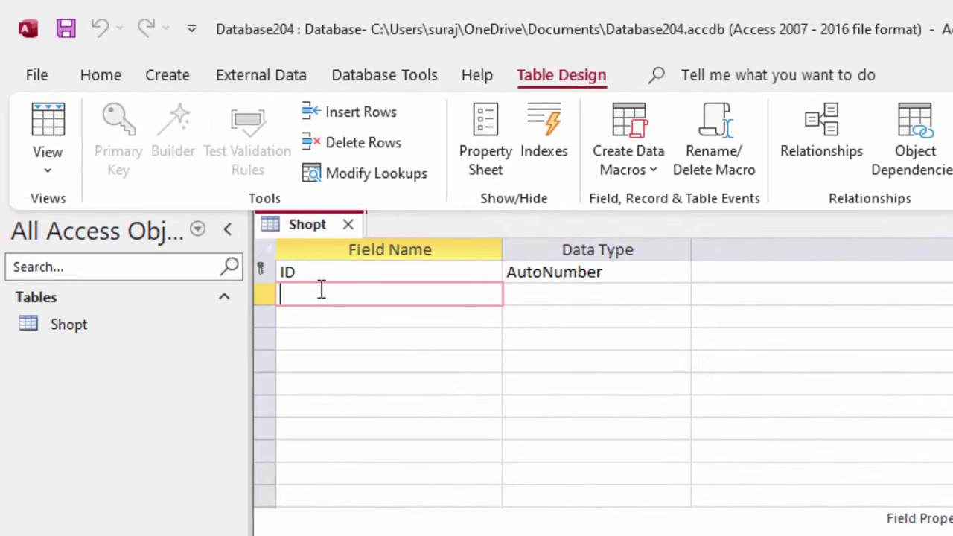
type("P")
type("roduct")
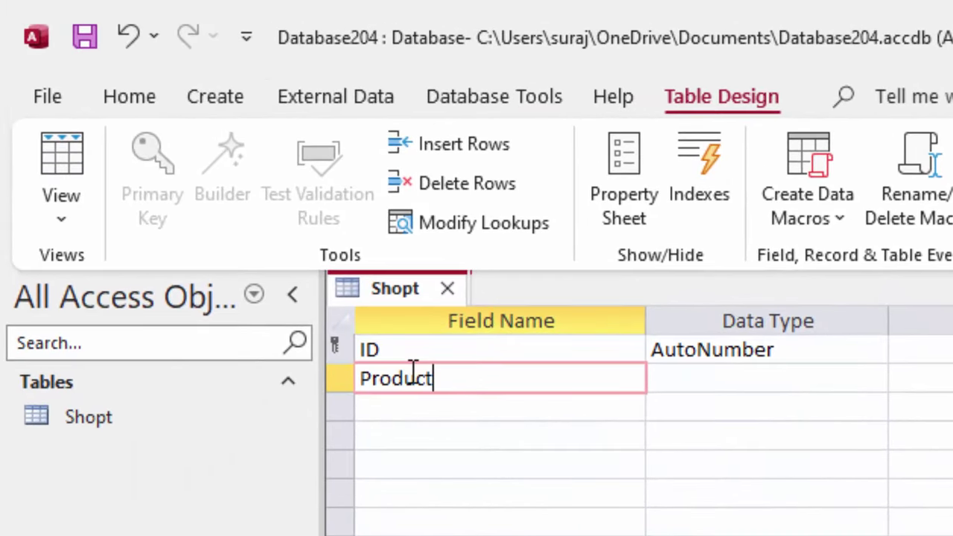
type("_N")
type("ame")
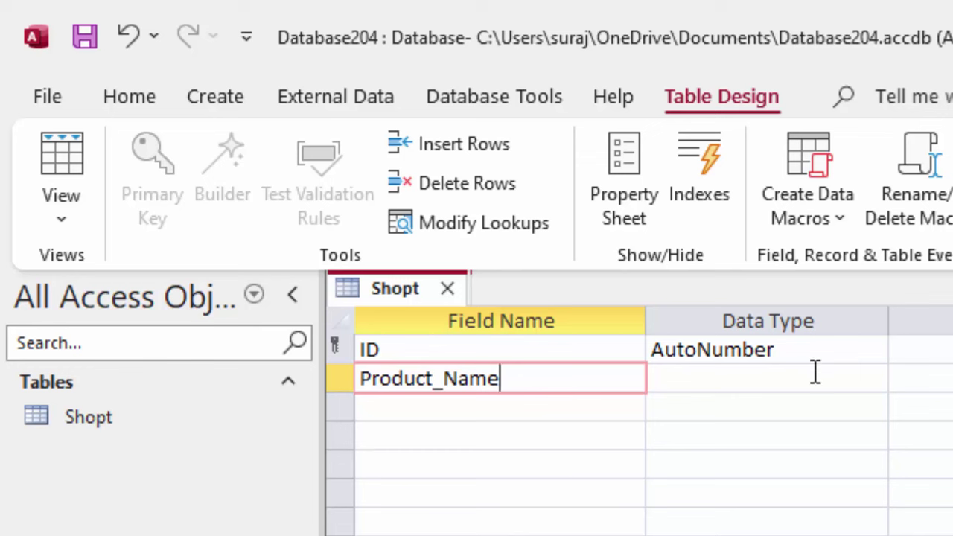
left_click(814, 376)
left_click(439, 403)
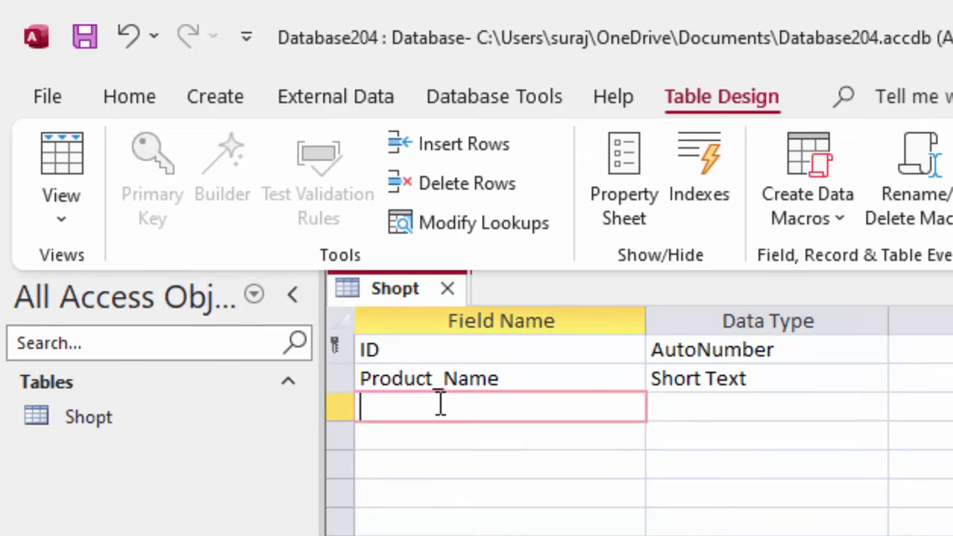
type("Pric")
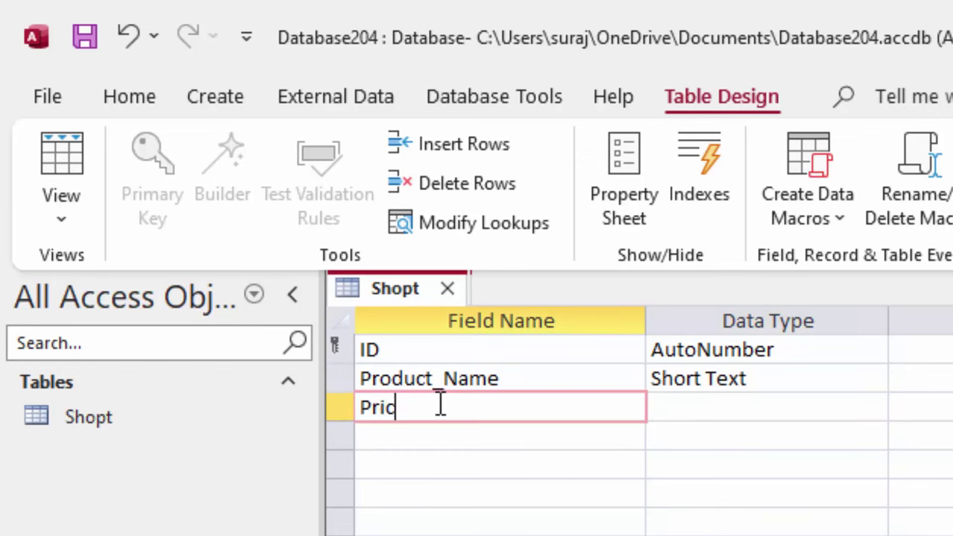
type("e")
left_click(874, 405)
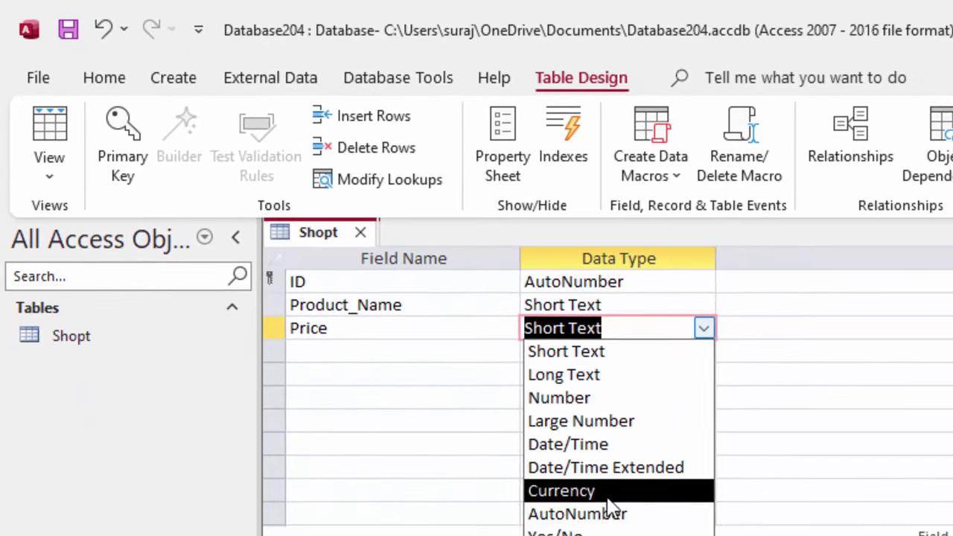
left_click(588, 490)
- Add Unit as a Number field with Double size, then begin the Total field's data type
left_click(363, 352)
type("Unit")
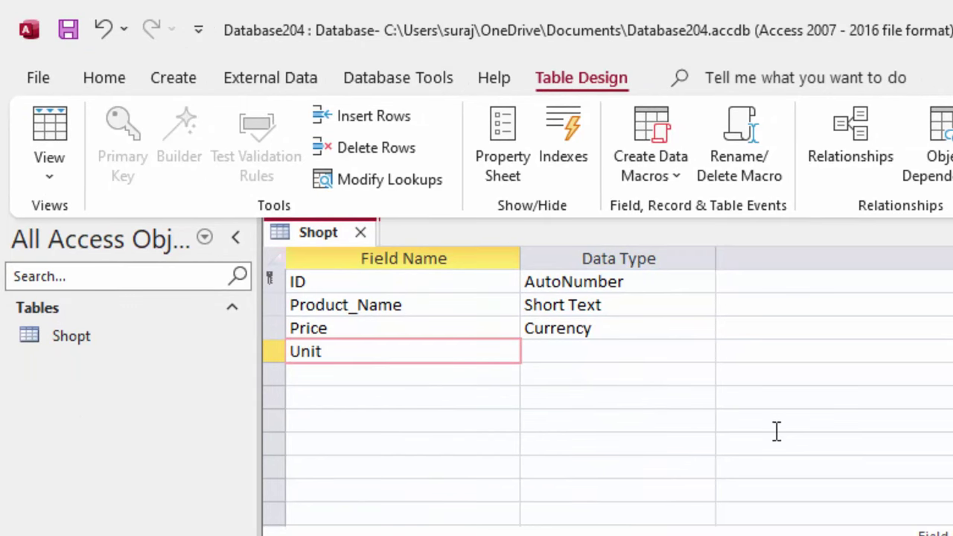
left_click(685, 349)
left_click(703, 354)
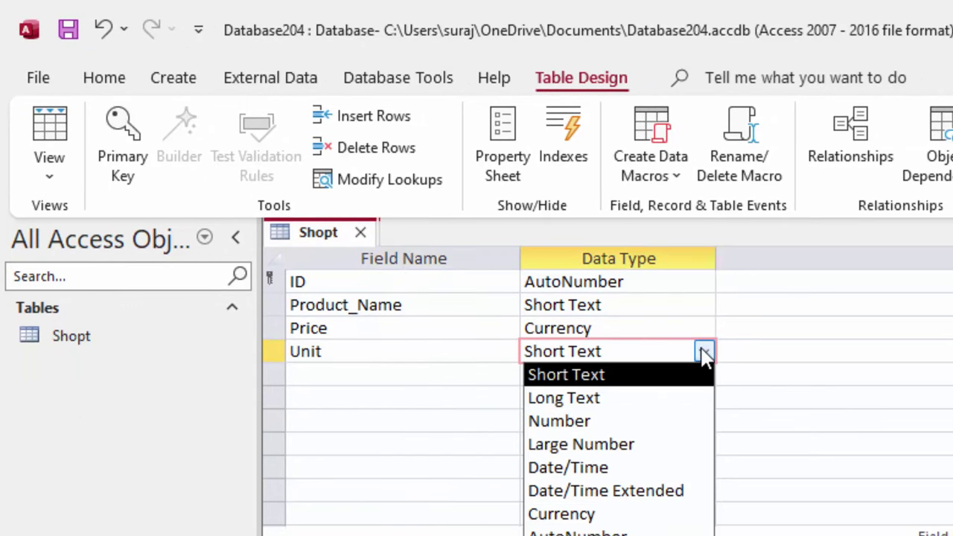
left_click(670, 426)
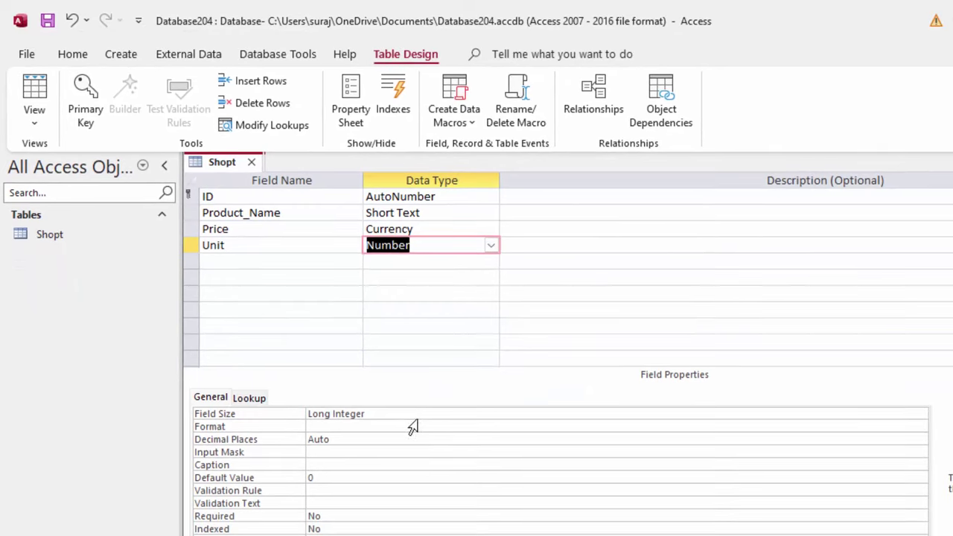
left_click(203, 422)
type("d")
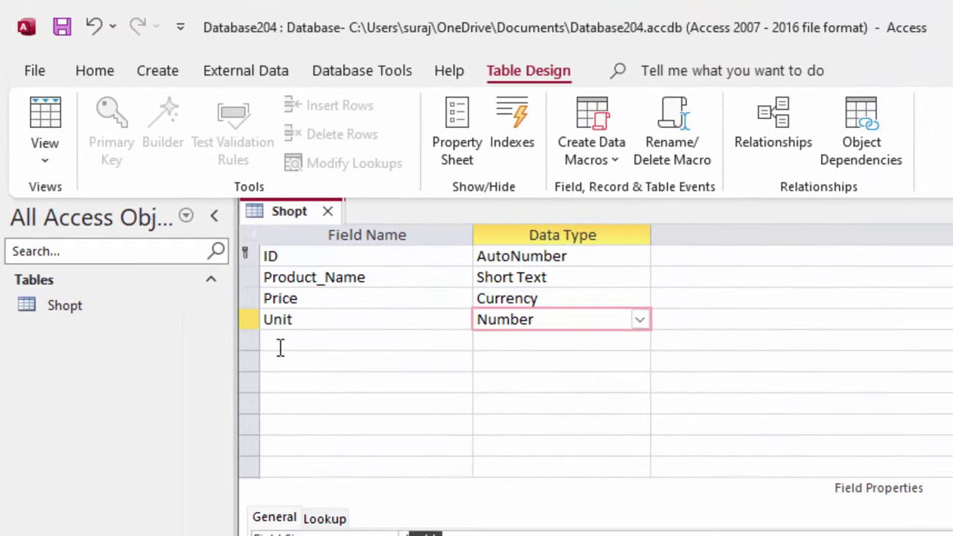
left_click(280, 342)
type("Total")
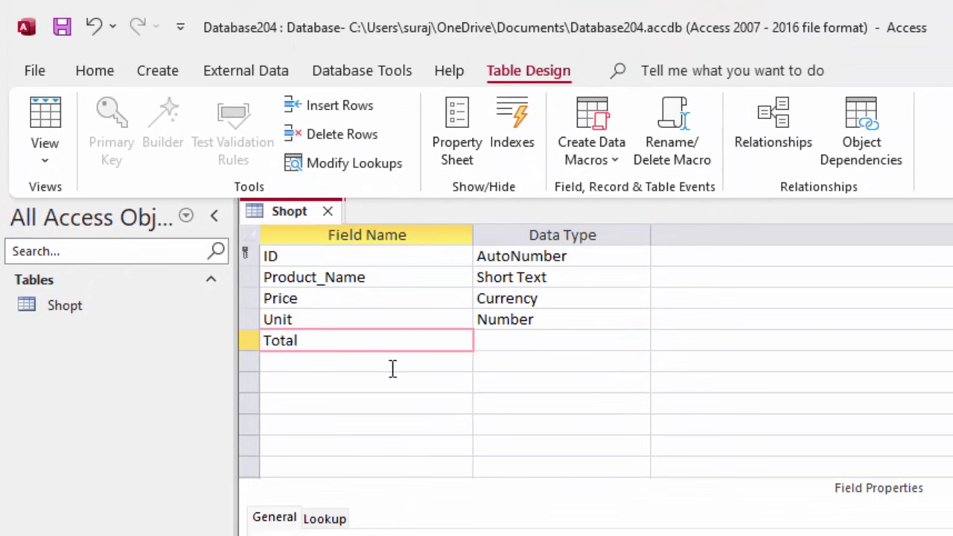
left_click(542, 333)
left_click(645, 342)
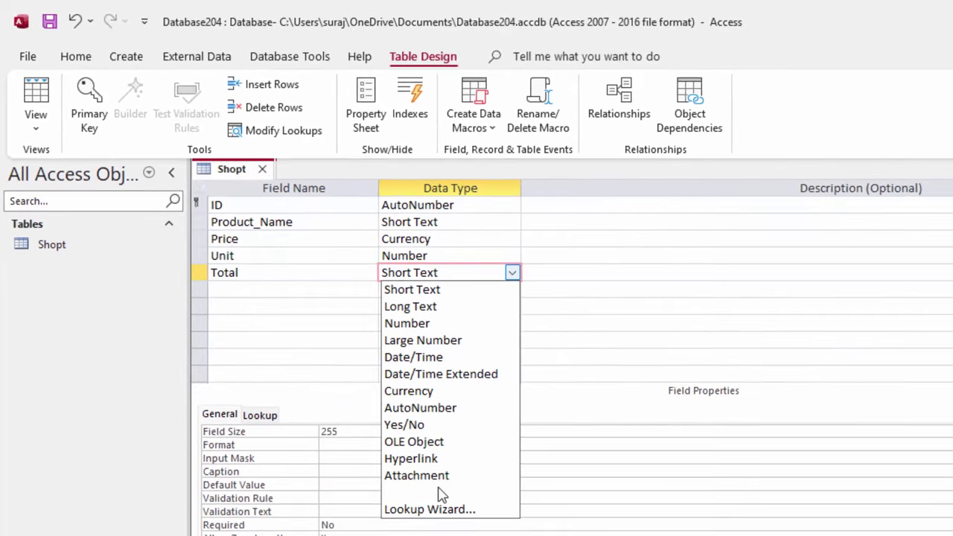
- Make Total a Calculated field with the expression [Price]*[Unit]
left_click(440, 524)
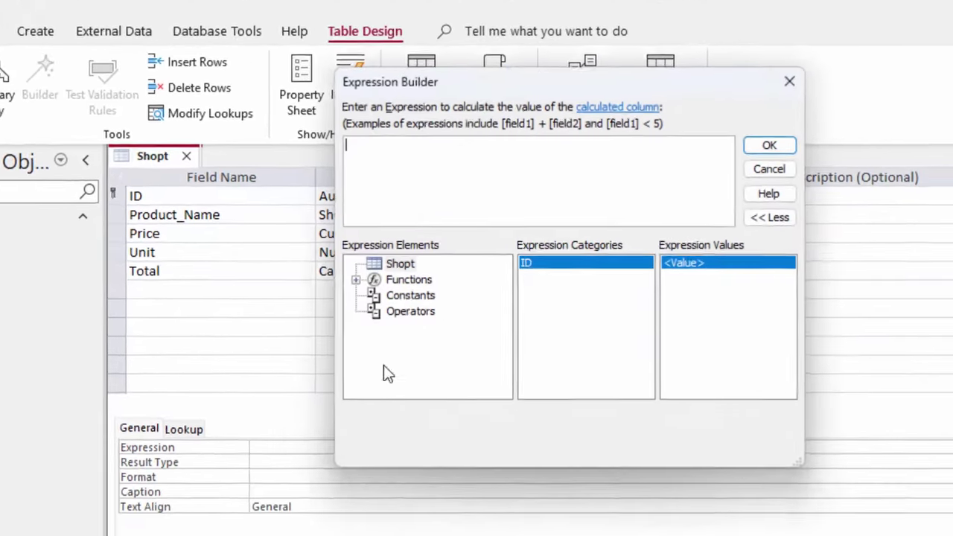
left_click_drag(450, 59, 610, 104)
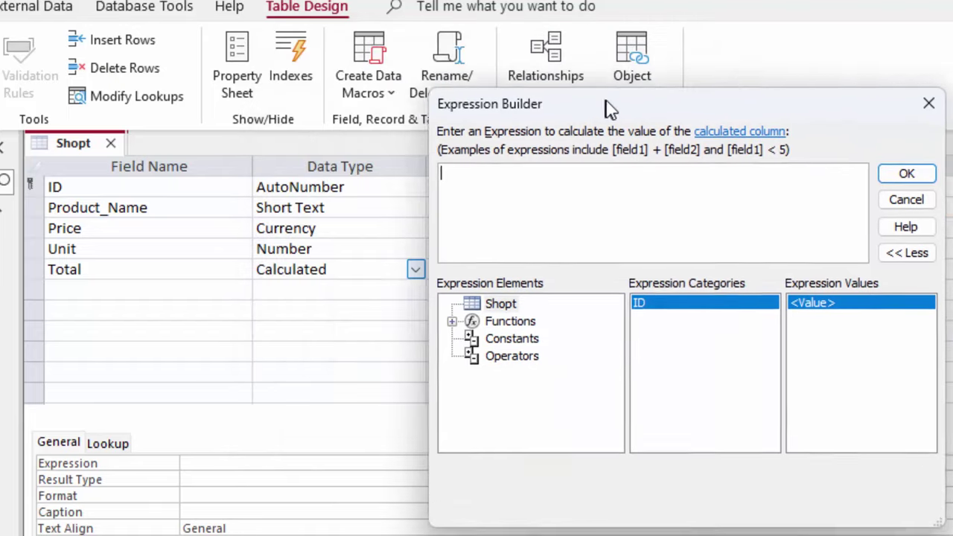
left_click(552, 187)
type("{price]*[")
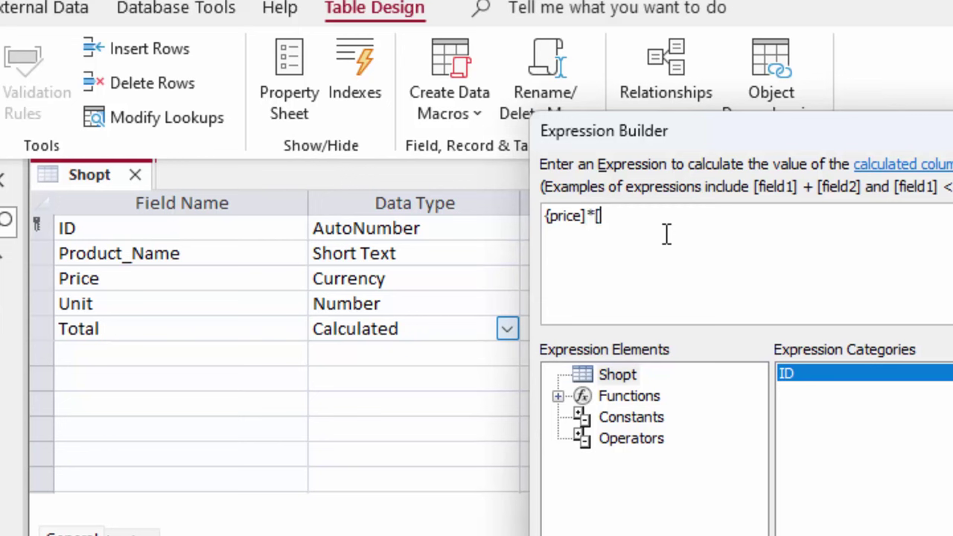
type("Un")
left_click(554, 216)
key("BackSpace")
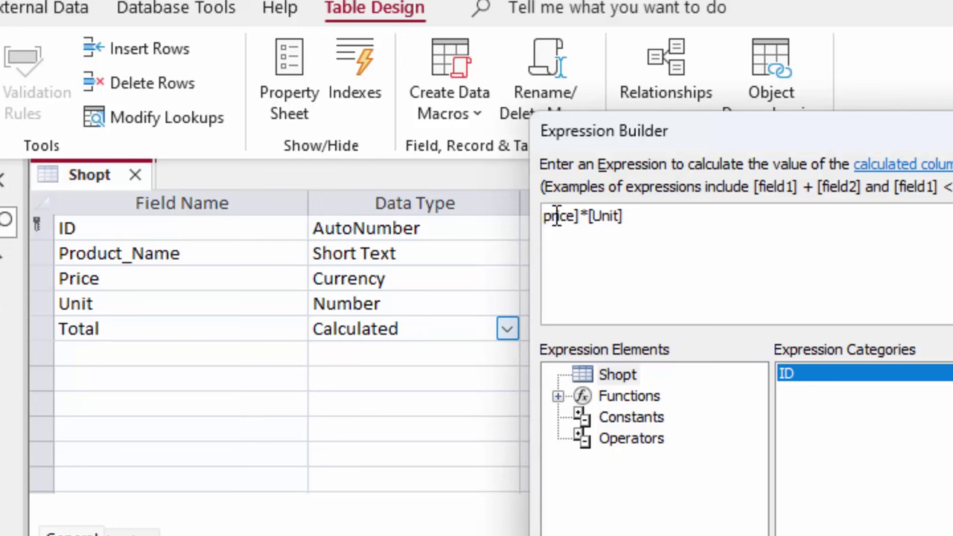
key("Delete")
type("[")
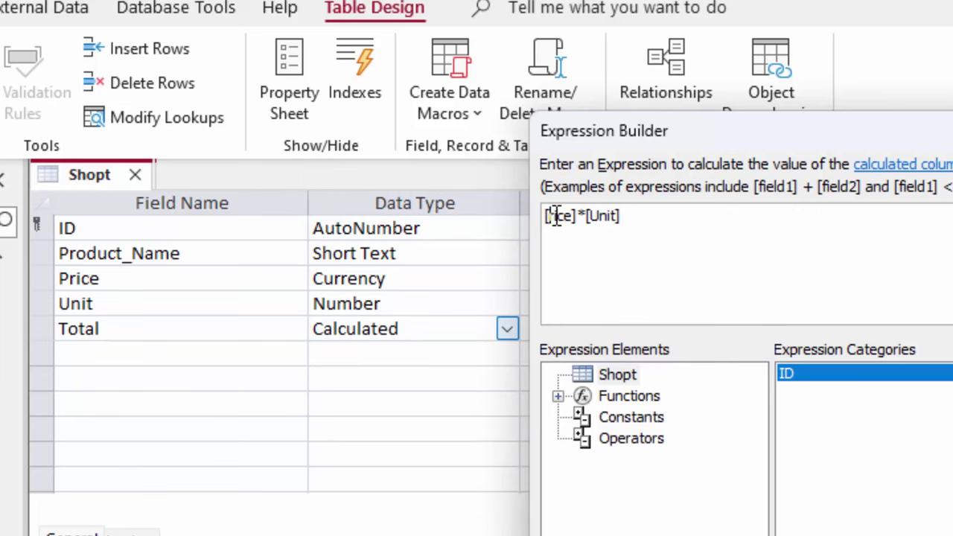
type("Pr")
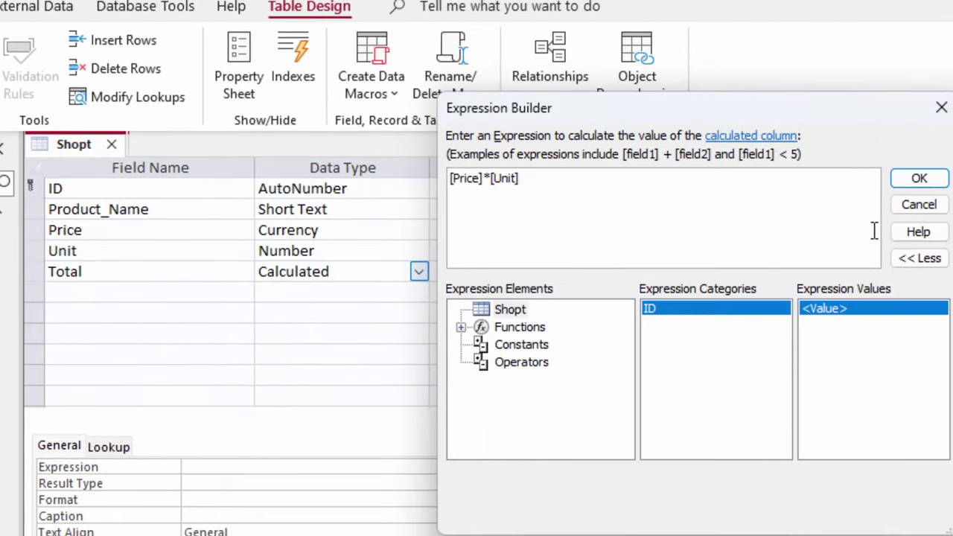
left_click(918, 179)
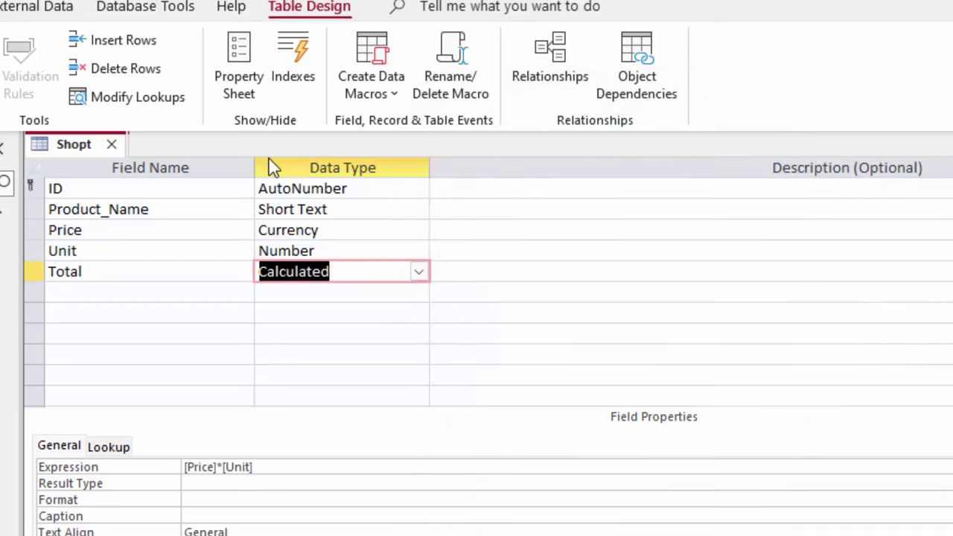
- Save the design, show Shopt in Datasheet view, and widen the Product_Name column
left_click(138, 288)
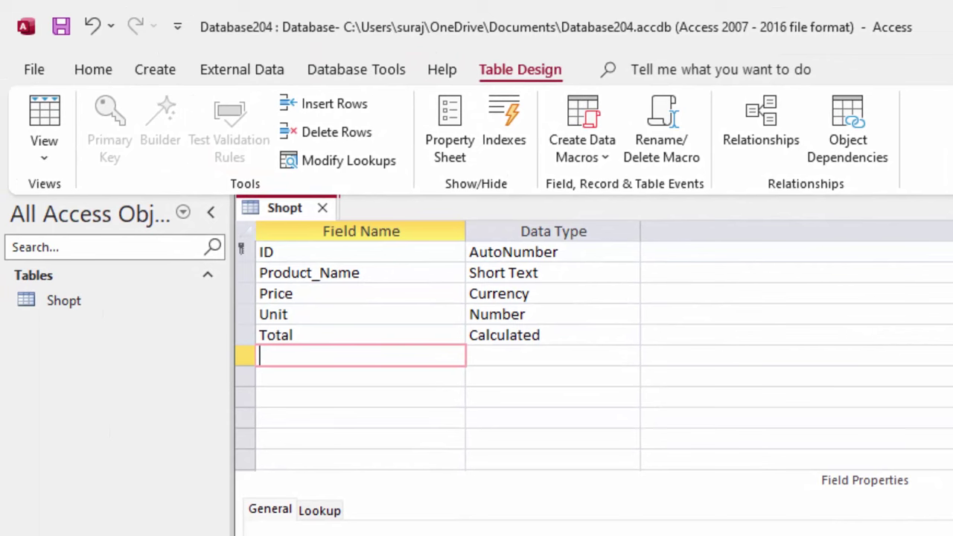
left_click(45, 122)
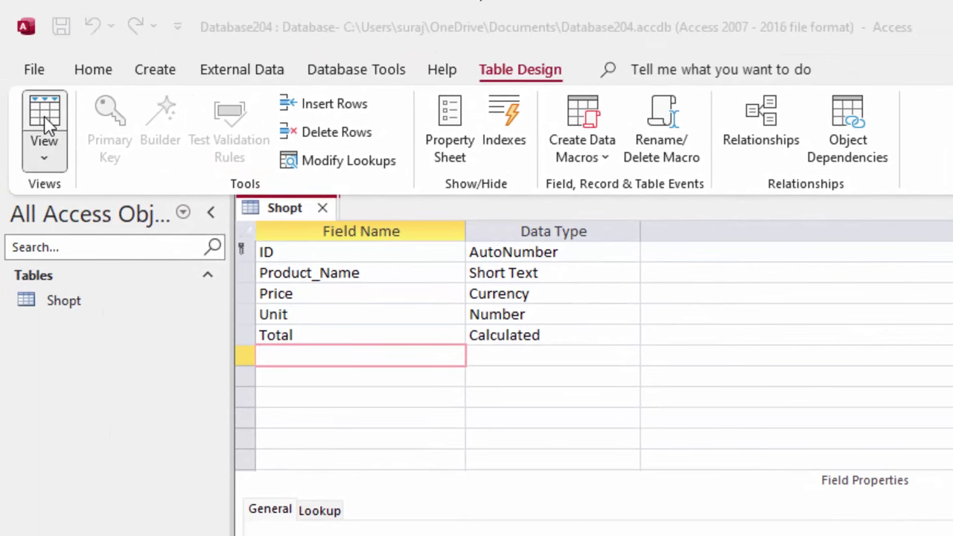
left_click(700, 471)
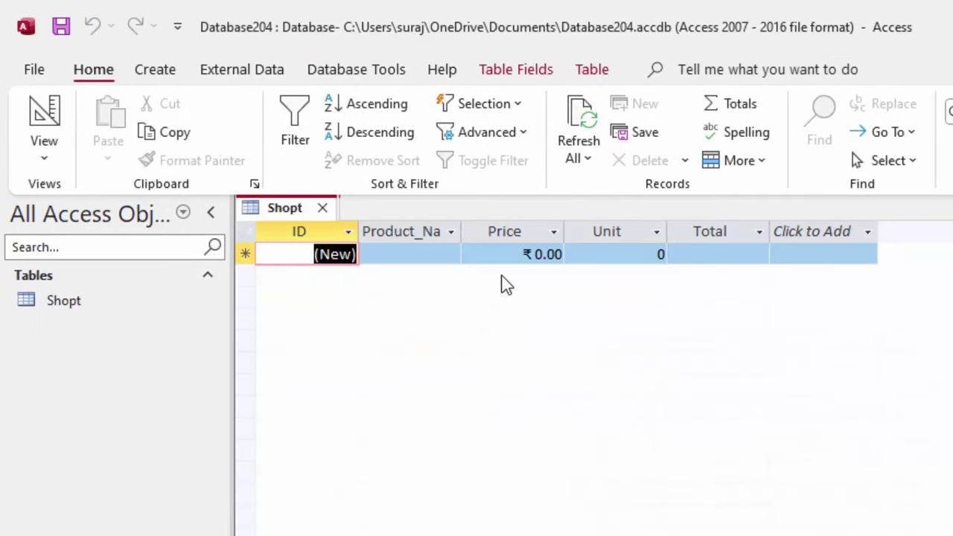
left_click_drag(460, 230, 505, 263)
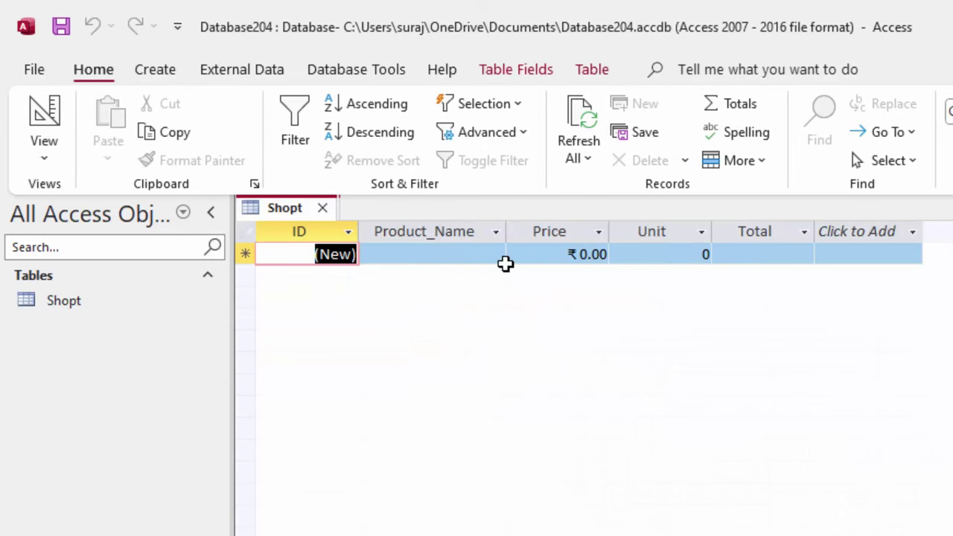
- Create a new table and save it as Shopt2 in Design view
left_click(169, 73)
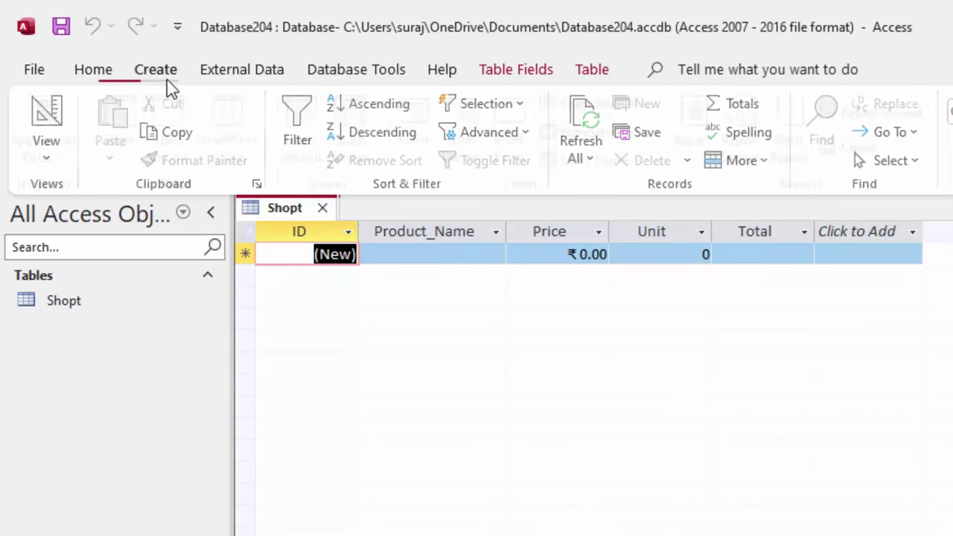
left_click(134, 117)
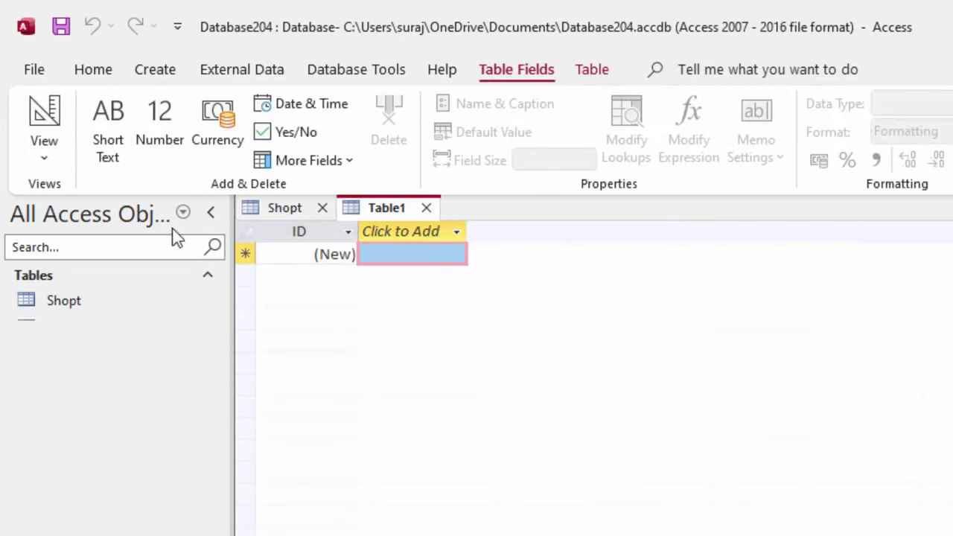
left_click(56, 110)
key("BackSpace")
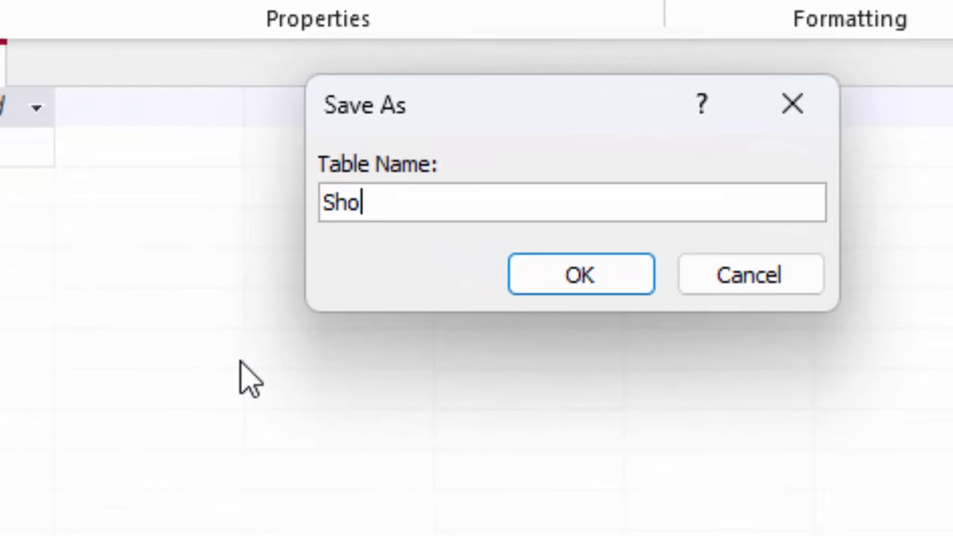
type("pt")
type("2")
key("Return")
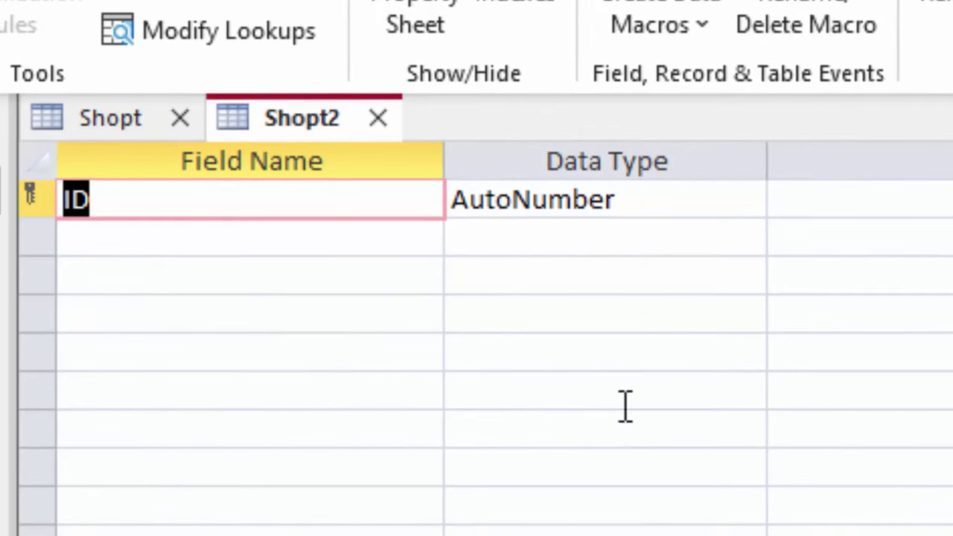
- Make ID a Short Text field and add a Short Text field Name_of_product
left_click(192, 237)
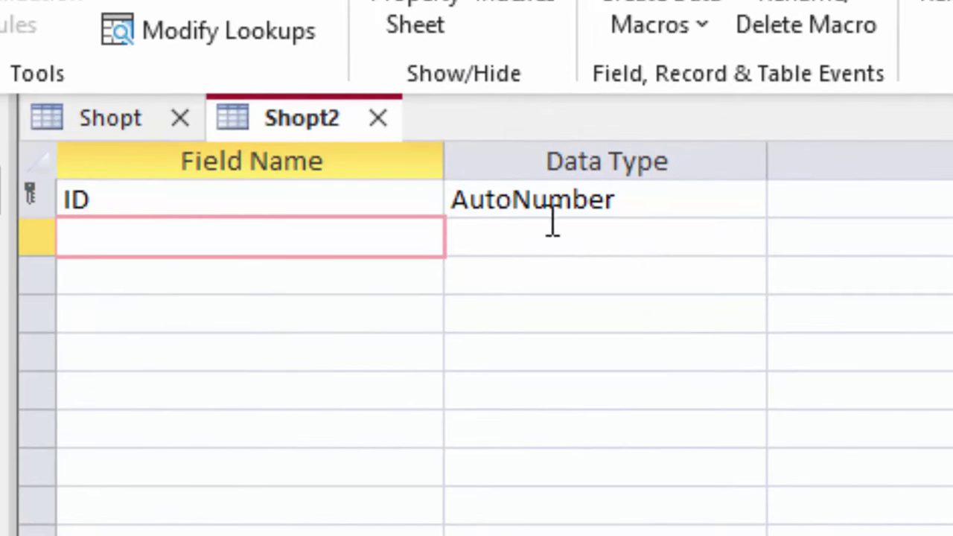
left_click(640, 201)
left_click(747, 201)
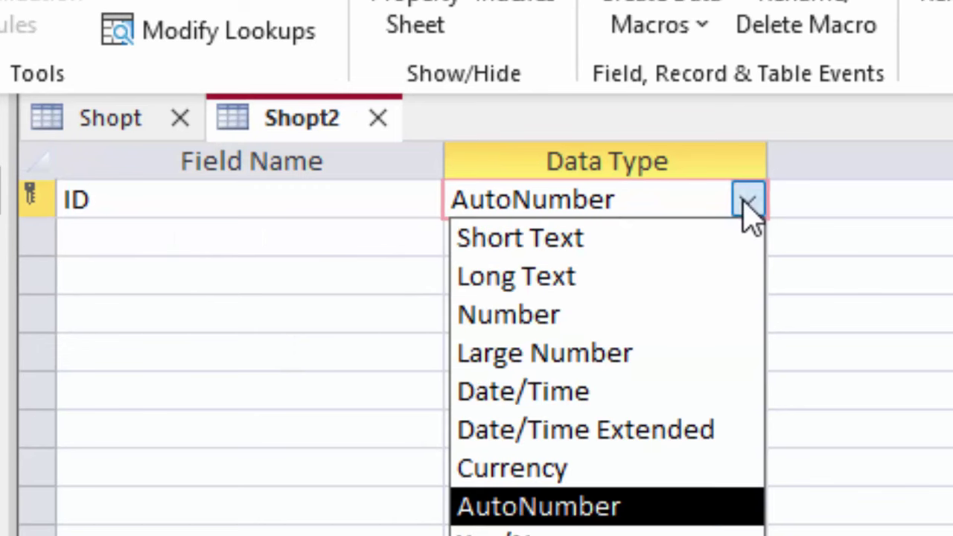
left_click(693, 238)
left_click(172, 249)
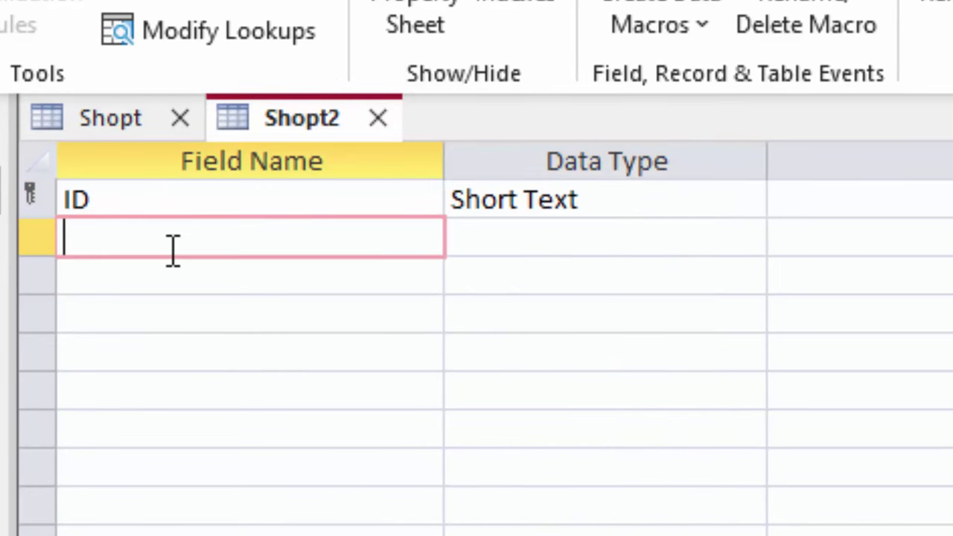
type("Name_")
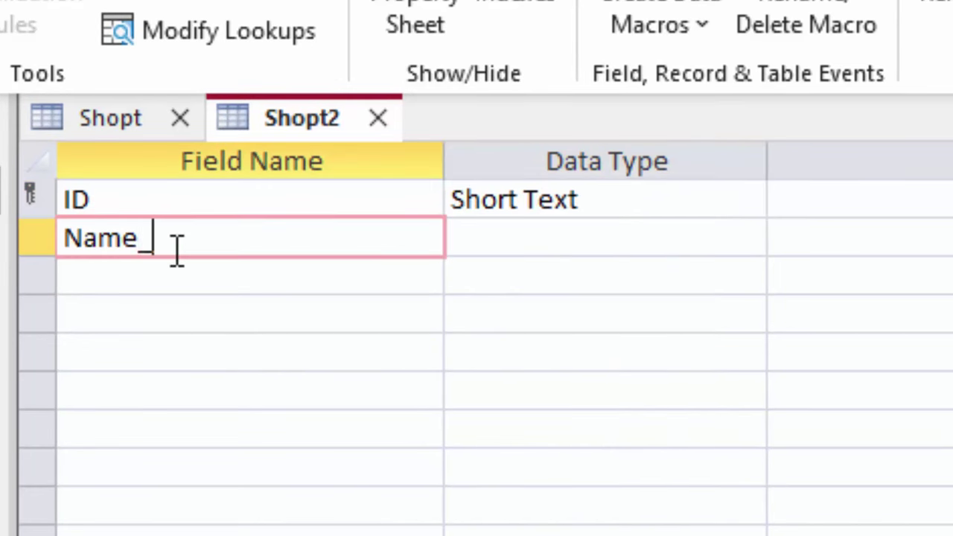
type("of_pro")
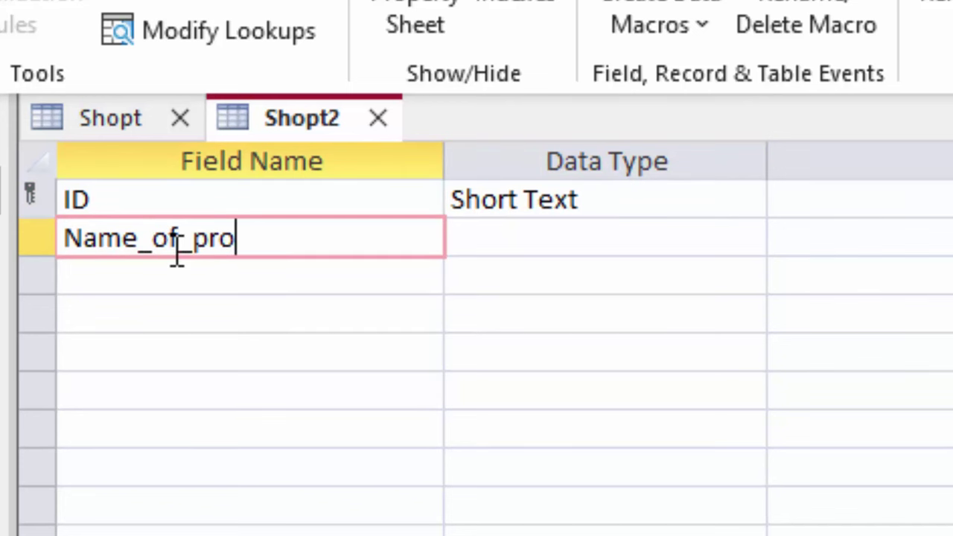
type("duct")
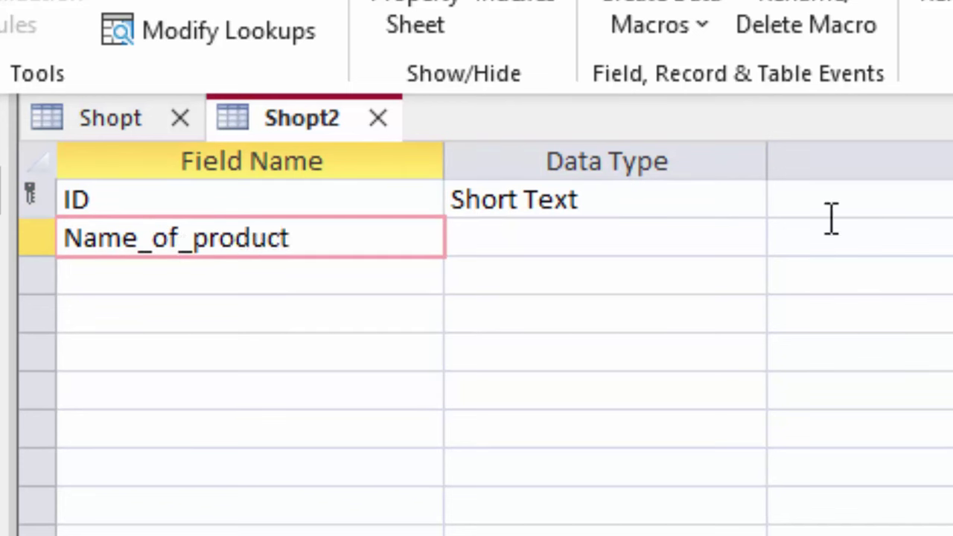
left_click(555, 238)
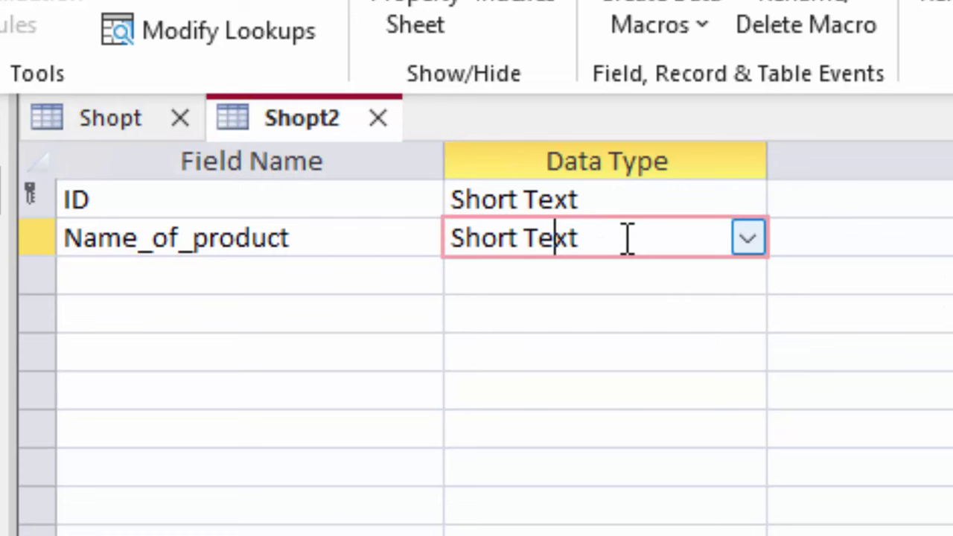
- Add Price as a Currency field and Unit as a Number field
left_click(201, 271)
type("Pric")
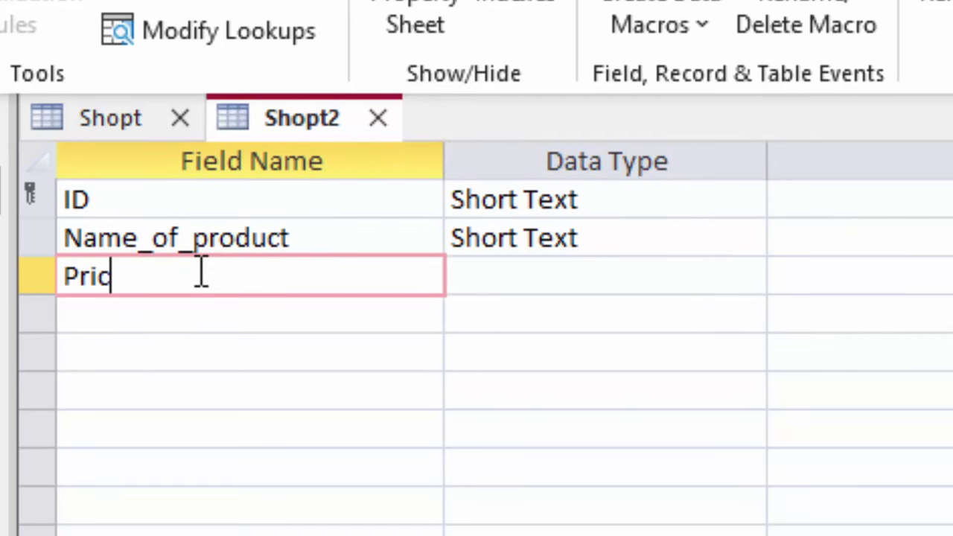
type("e")
left_click(519, 273)
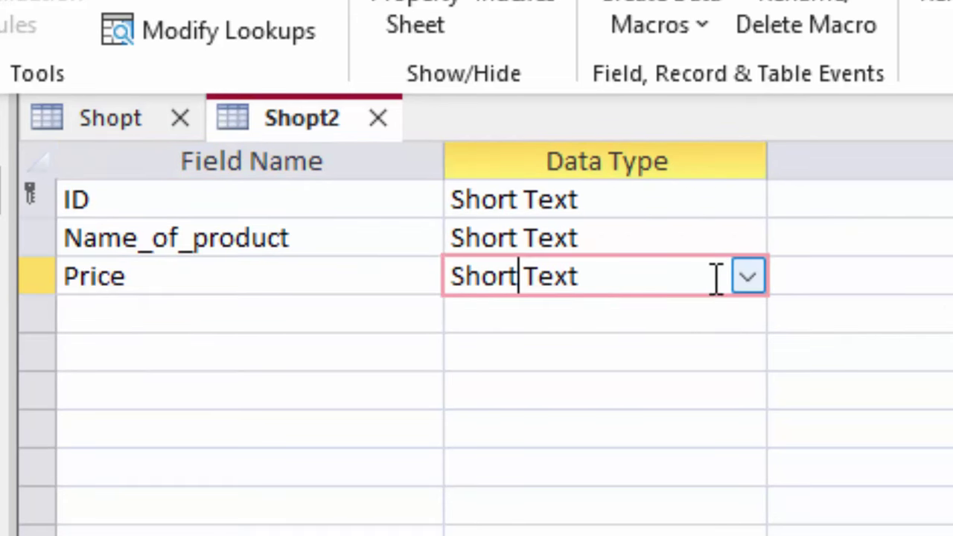
left_click(747, 278)
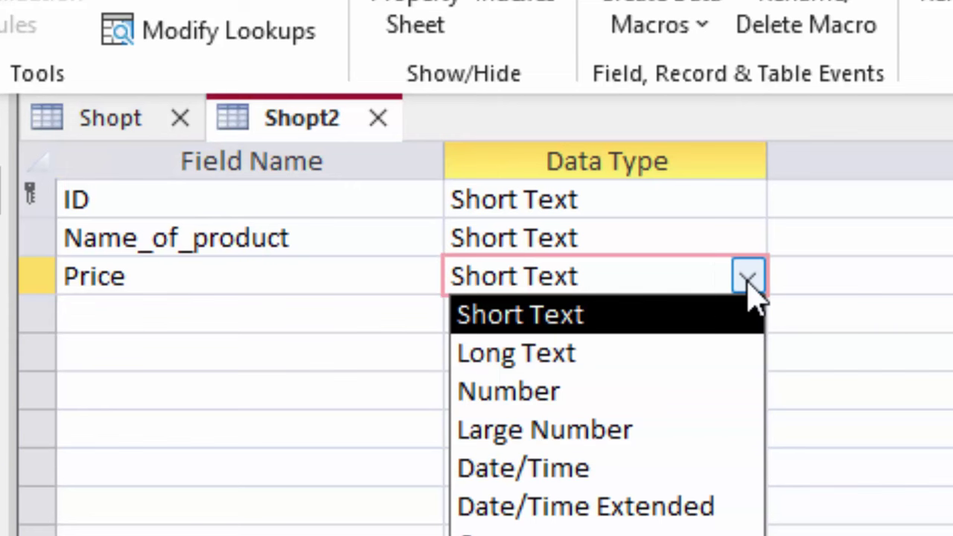
left_click(618, 532)
left_click(142, 290)
left_click(154, 309)
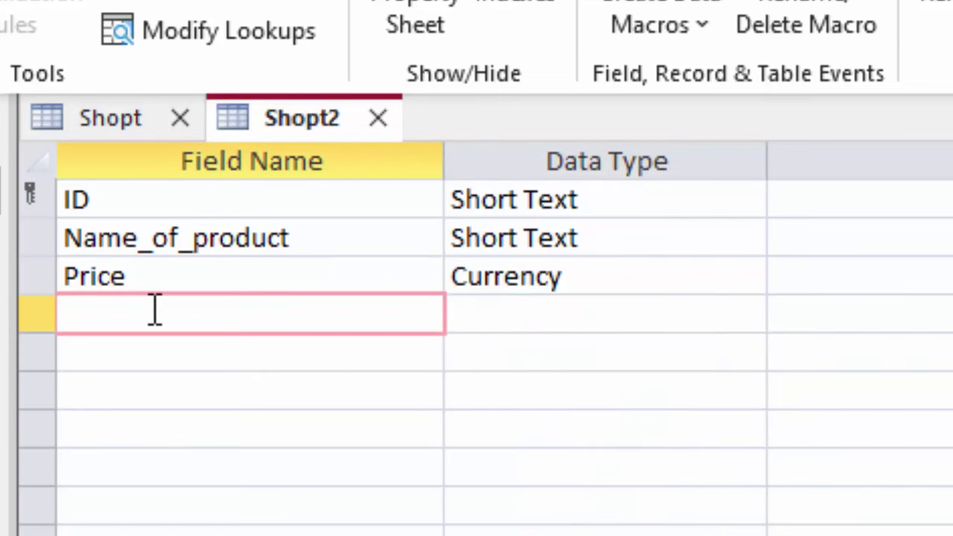
type("Unit")
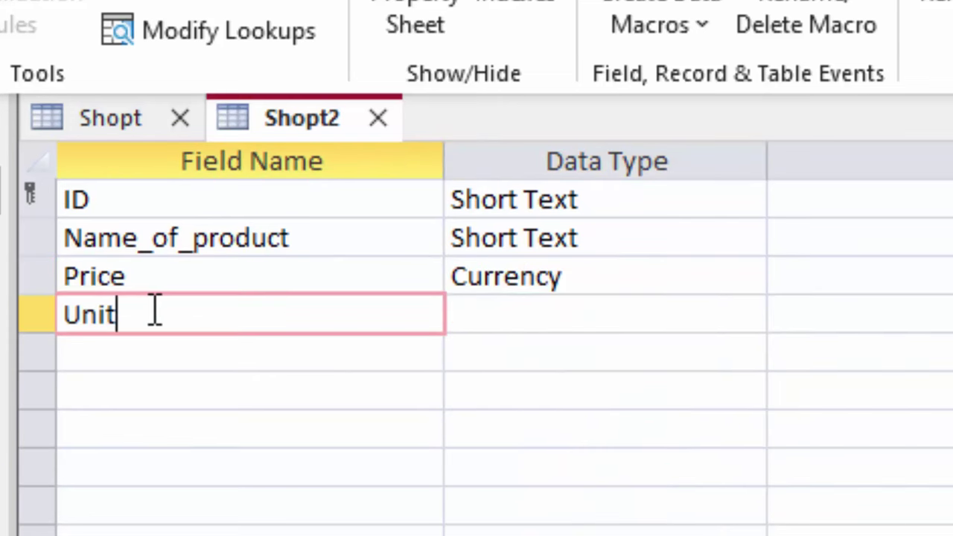
left_click(617, 311)
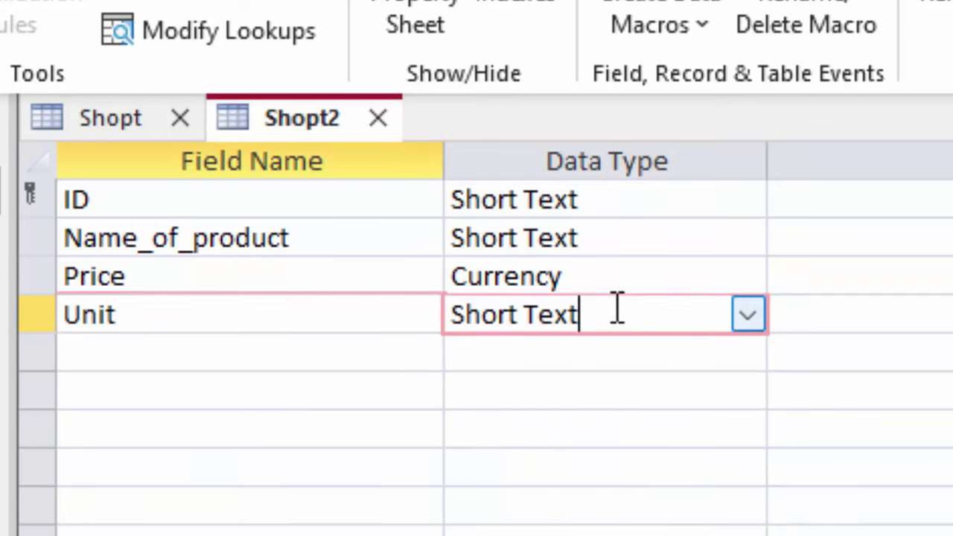
left_click(750, 316)
key("Escape")
type("Number")
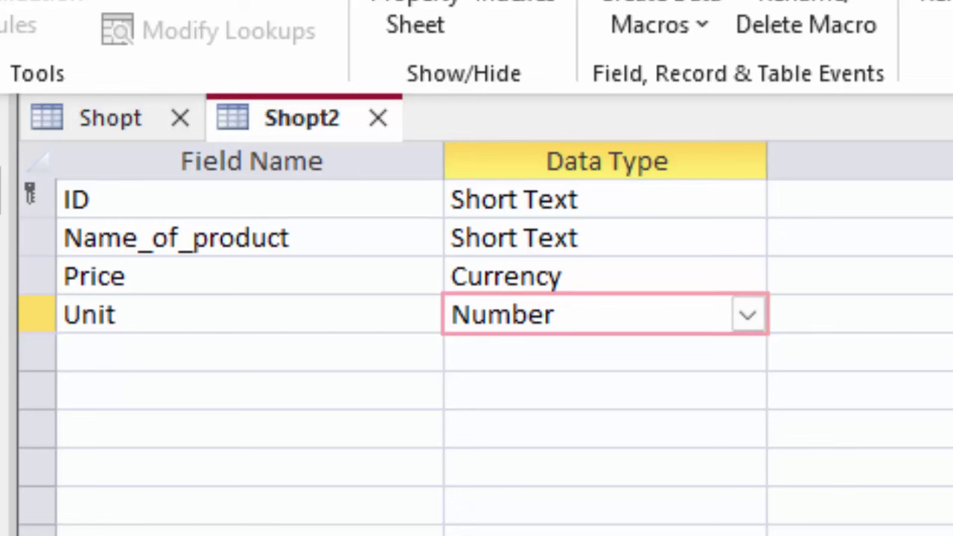
- Add a Total field with the Calculated data type
left_click(152, 361)
type("T")
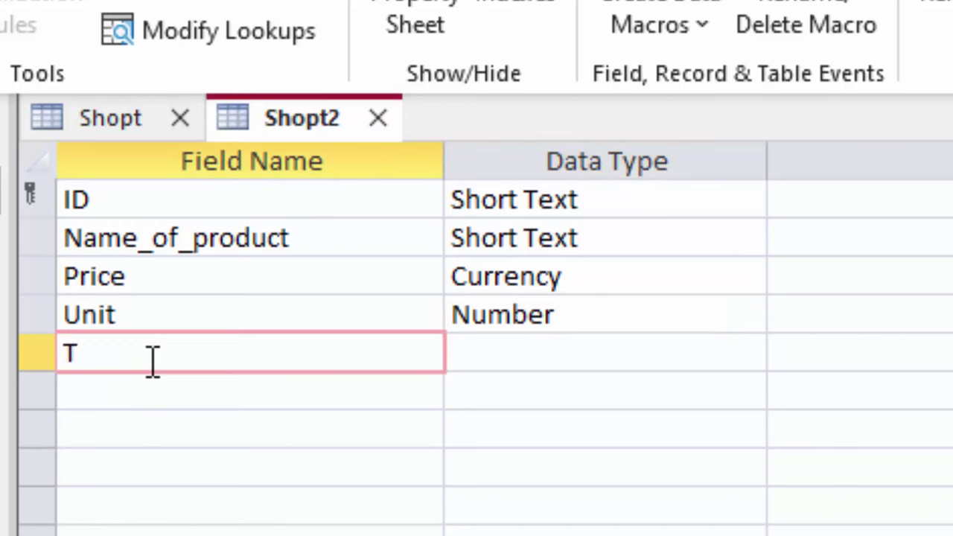
type("ot")
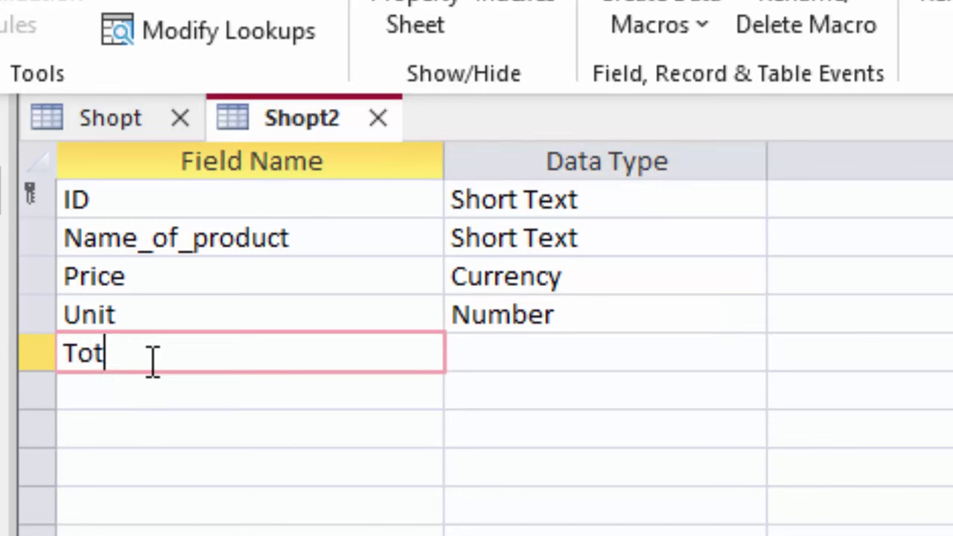
type("al")
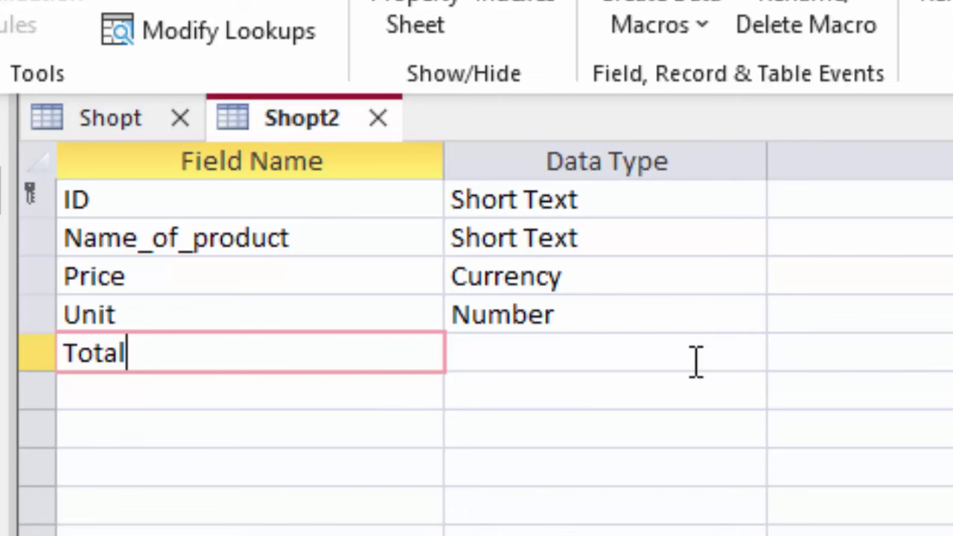
left_click(704, 362)
left_click(741, 359)
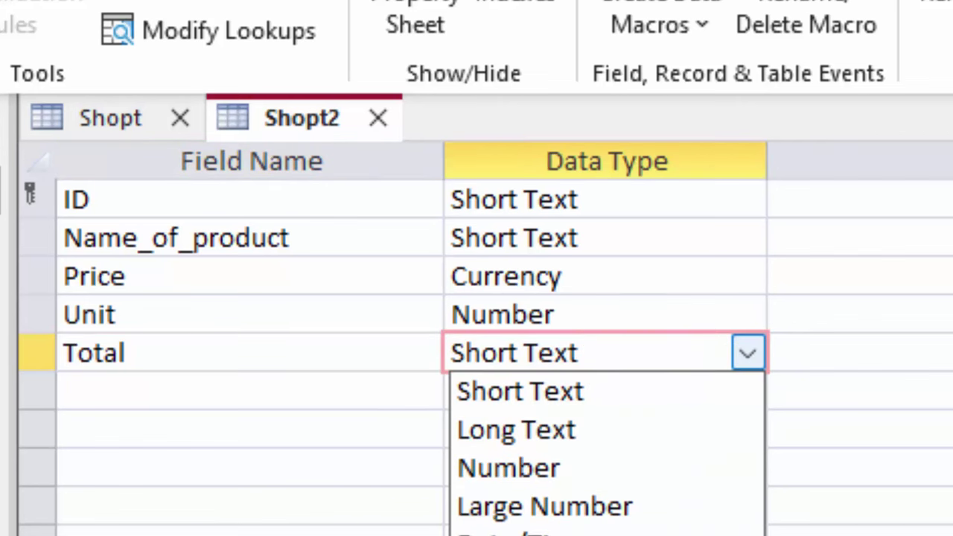
left_click(536, 528)
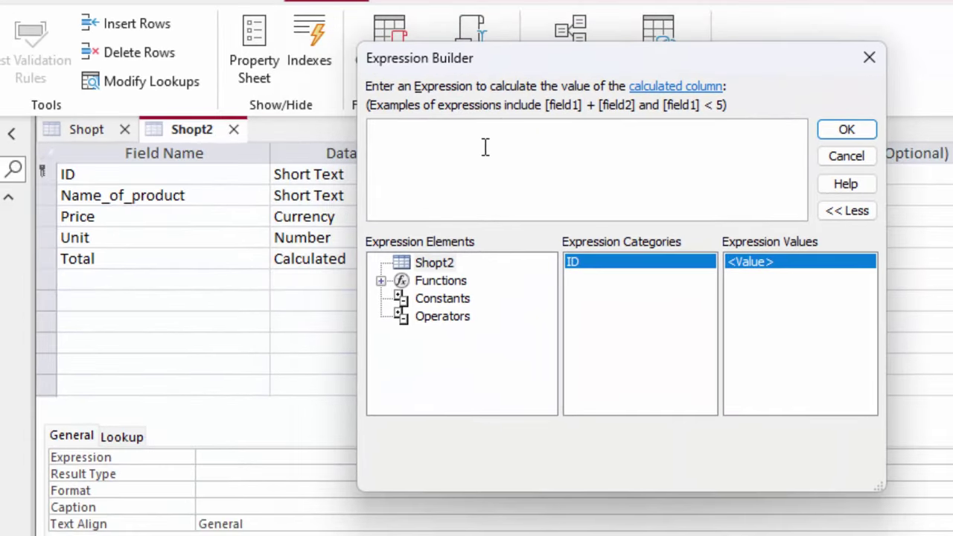
- Enter [Price]*[Unit] as Shopt2's Total expression, capitalising Unit, and accept it
type("[Price]*[")
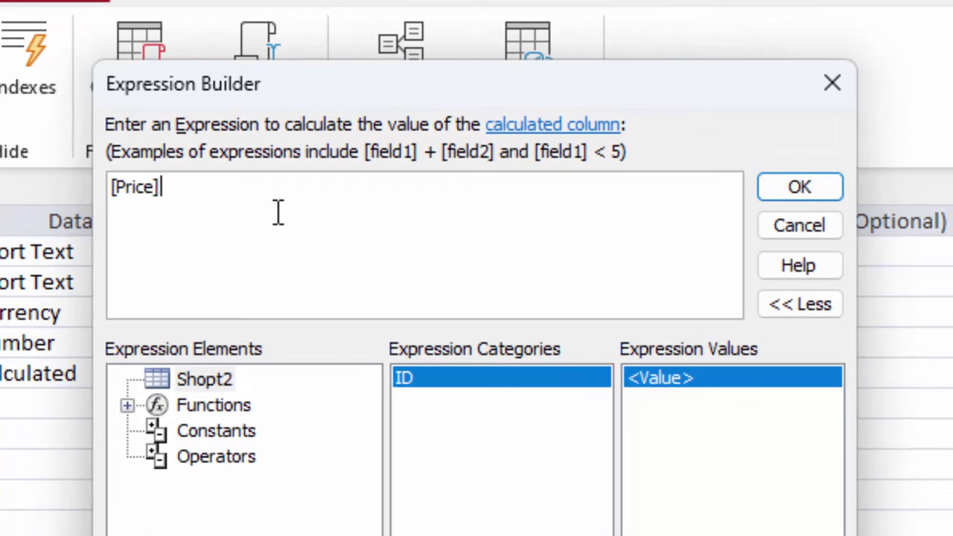
type("un")
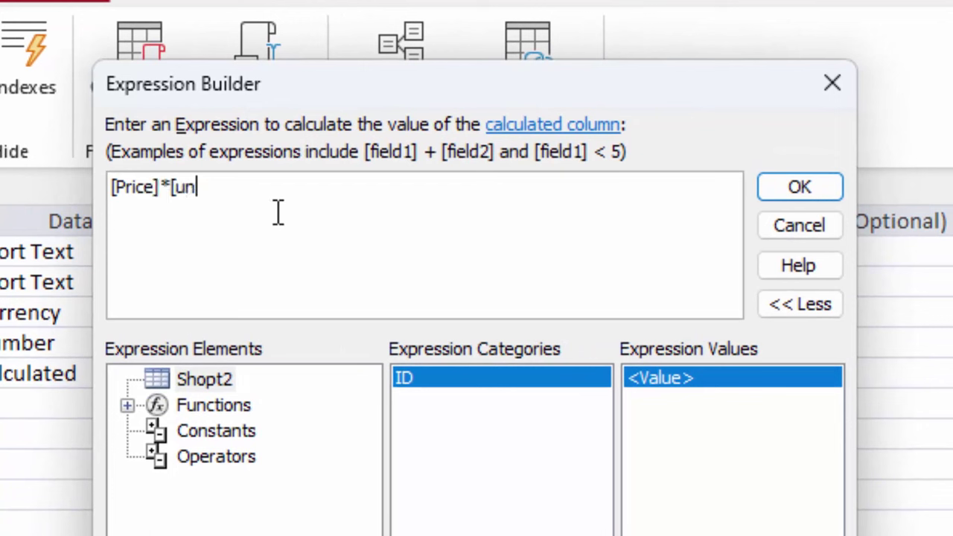
type("it]")
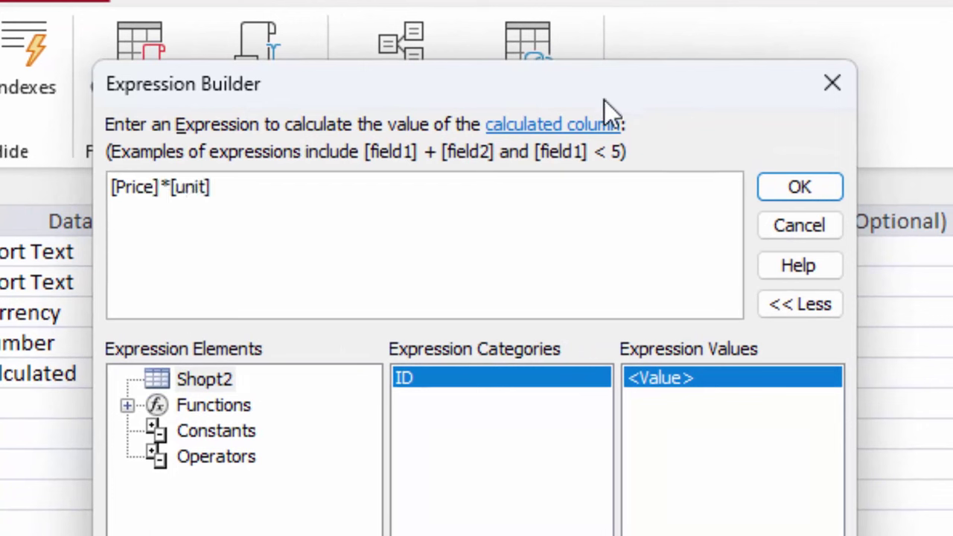
left_click(189, 190)
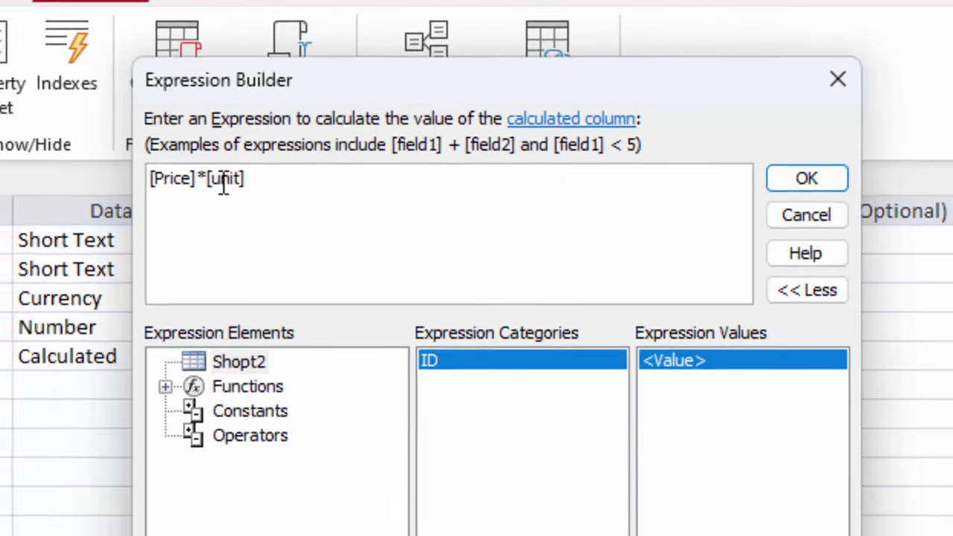
key("BackSpace")
type("U")
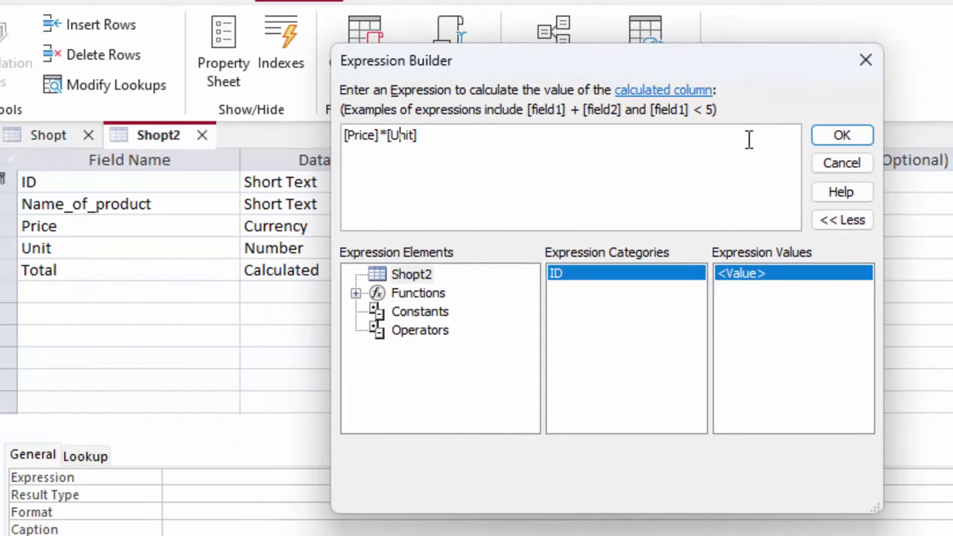
left_click(851, 140)
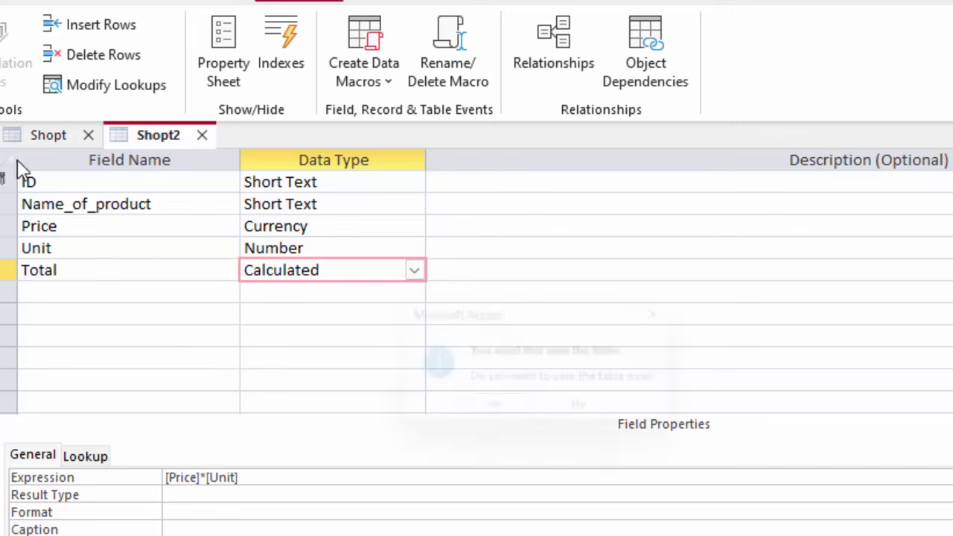
- Save Shopt2, open the Shopt datasheet, and type the product name Ashirwad ata
left_click(480, 421)
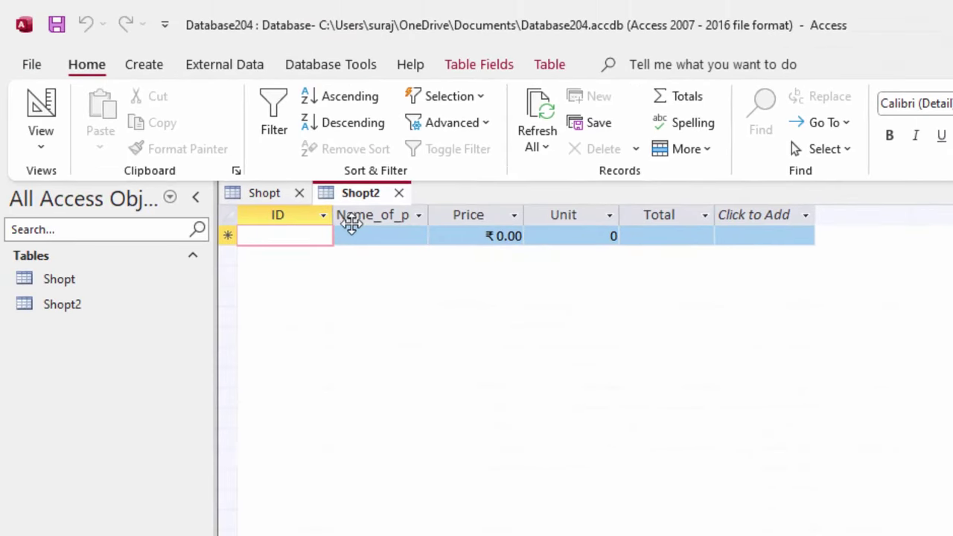
left_click(147, 295)
double_click(143, 288)
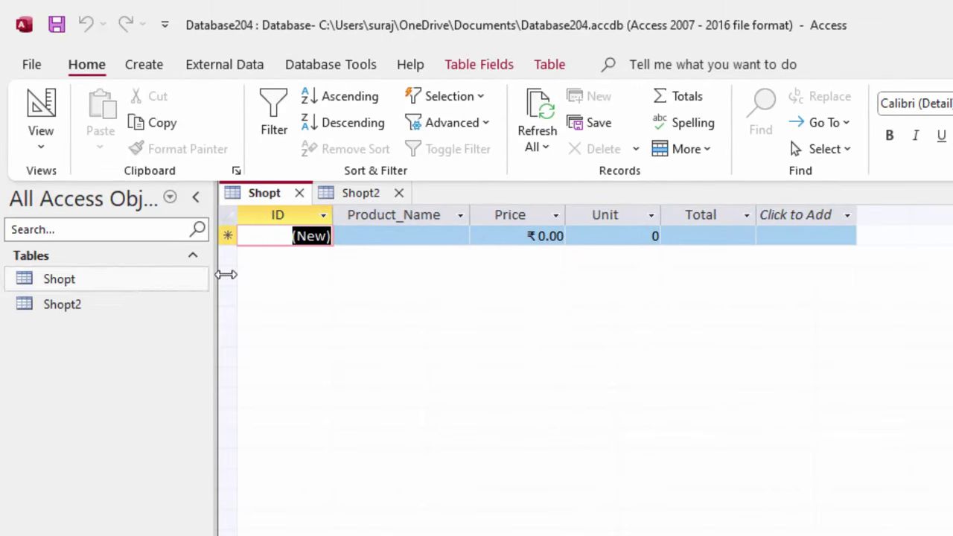
left_click(408, 237)
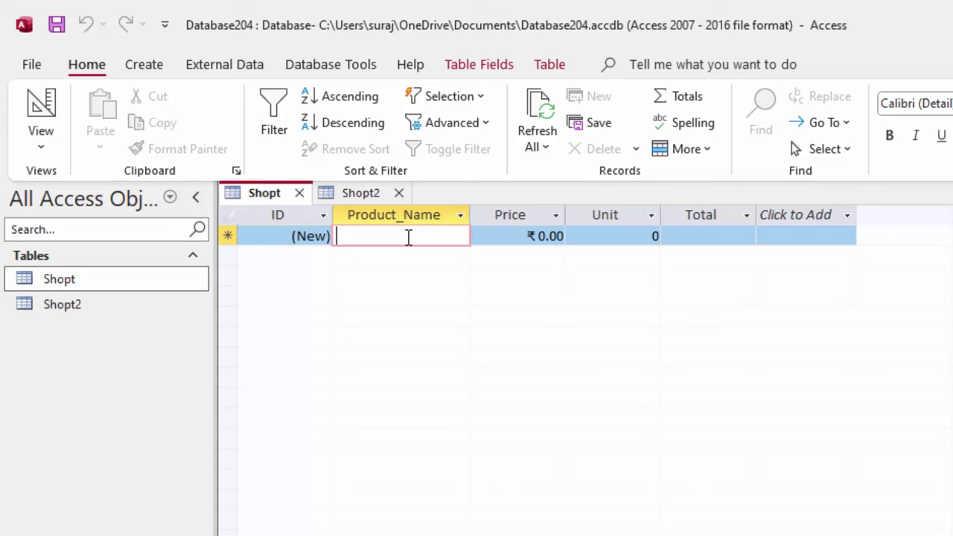
type("A")
key("BackSpace")
key("BackSpace")
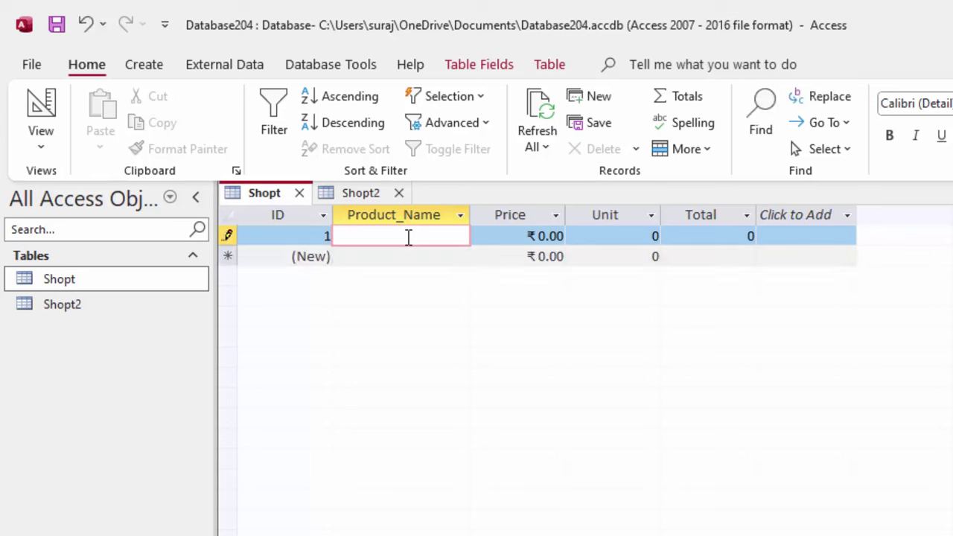
type("Ashir")
type("ew")
key("BackSpace")
key("BackSpace")
type("wa")
type("d ata")
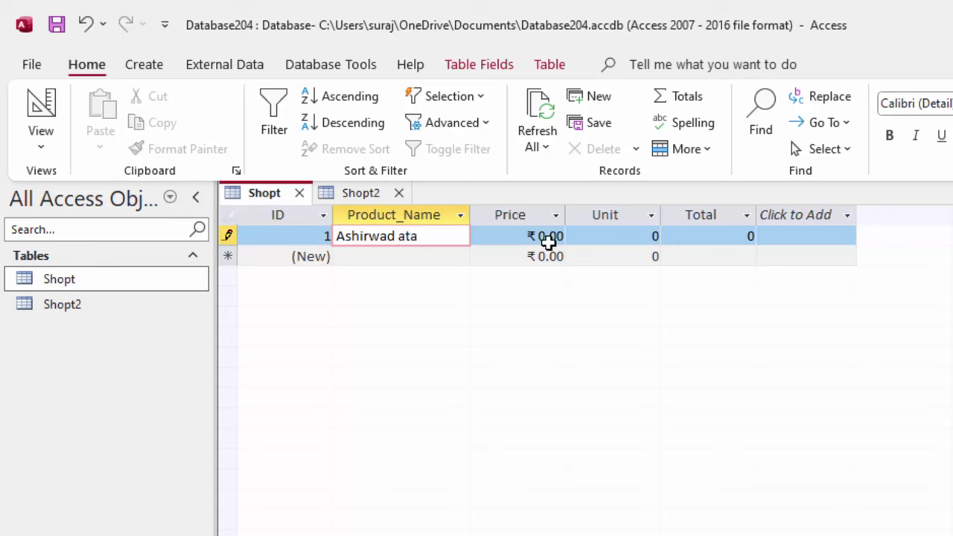
- Enter the record's price and 5 units, check Total, then clear the price for correction
left_click(544, 236)
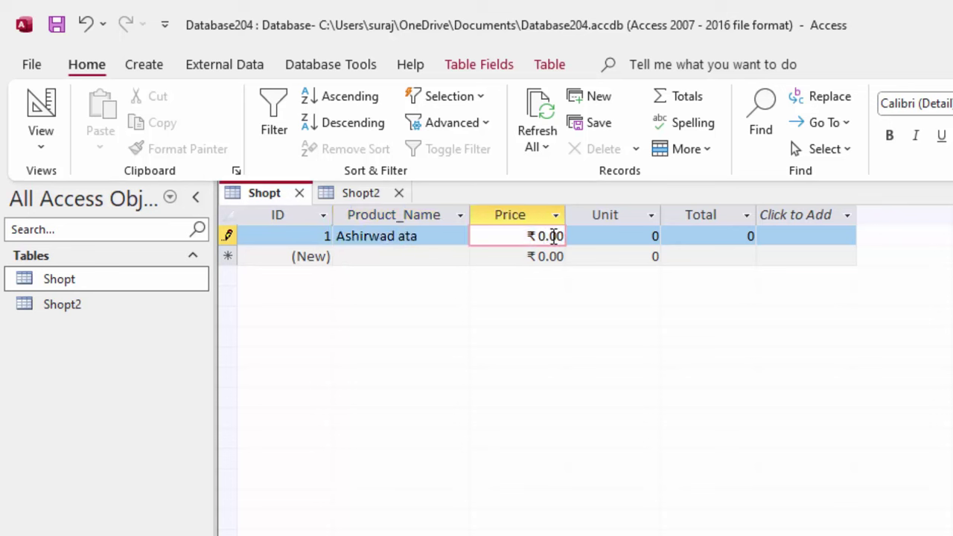
type("5")
type("0")
left_click_drag(634, 235, 672, 224)
key("BackSpace")
type("5")
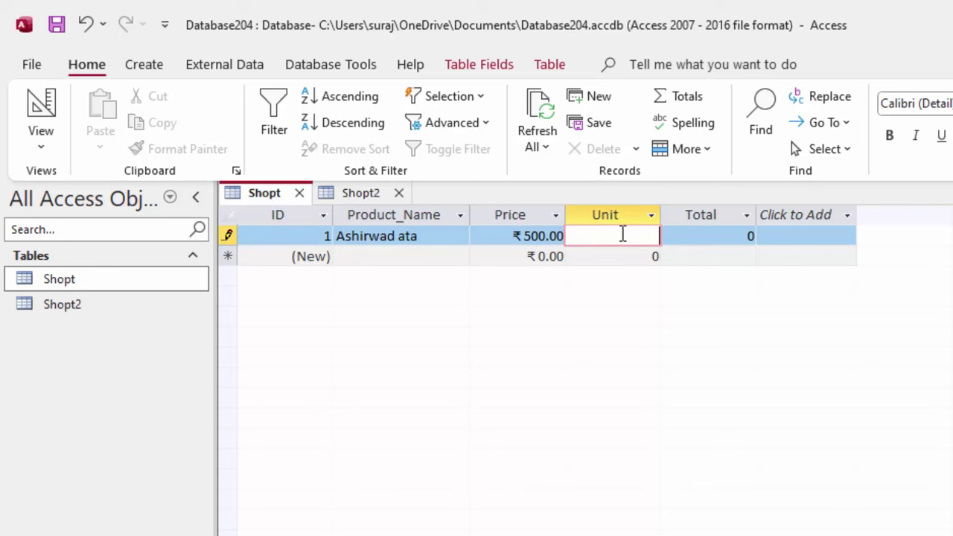
left_click(700, 219)
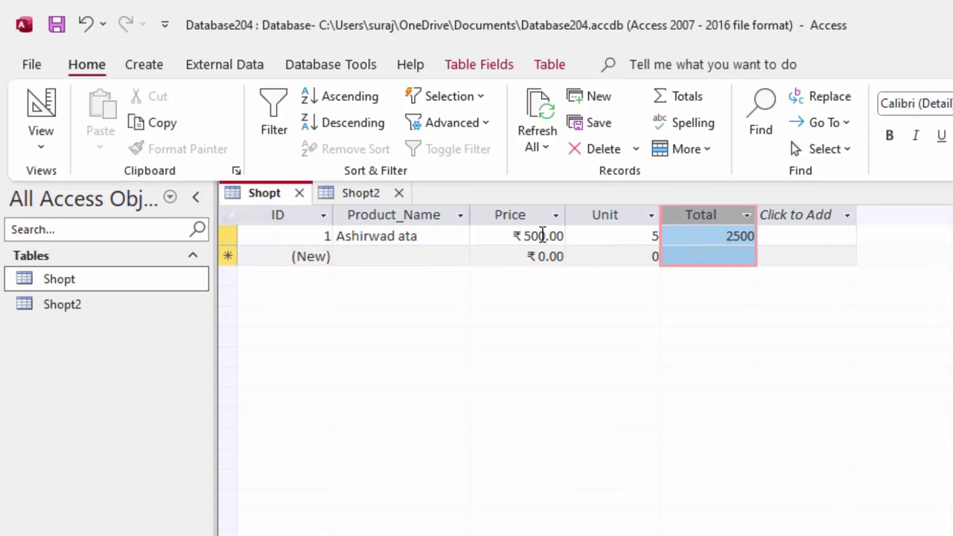
left_click(542, 236)
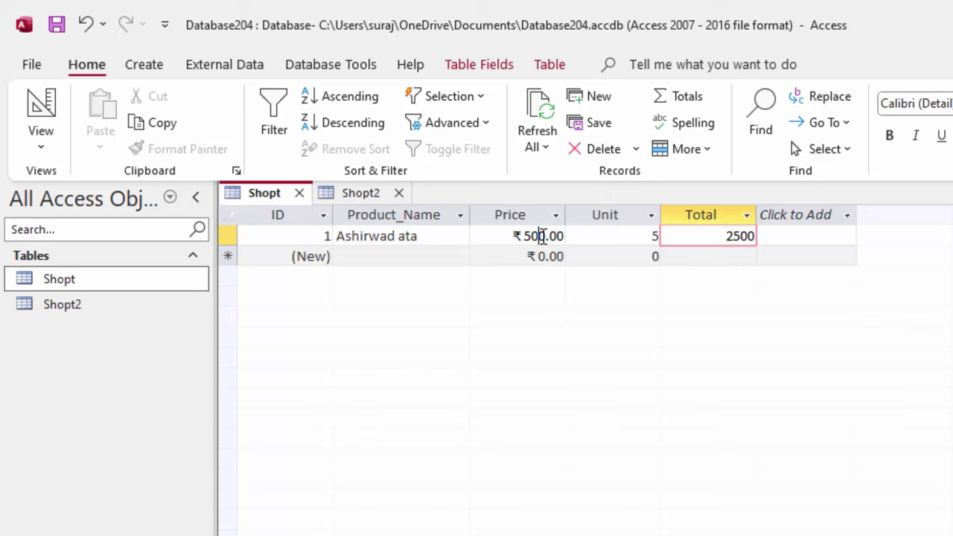
left_click(542, 236)
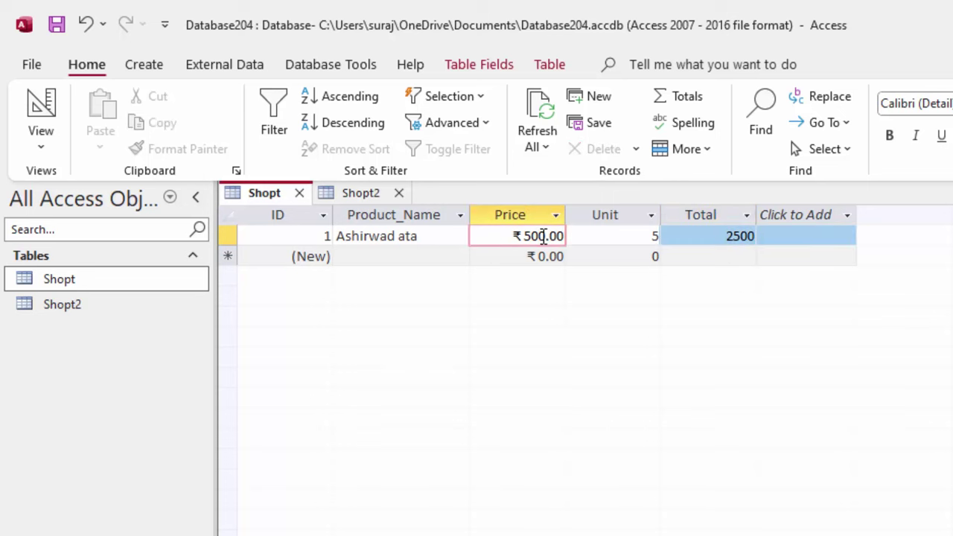
key("BackSpace")
key("BackSpace")
- Set Ashirwad ata's price to 35 and add Besan priced 70 with 5 units
type("3")
type("5")
key("BackSpace")
left_click(514, 256)
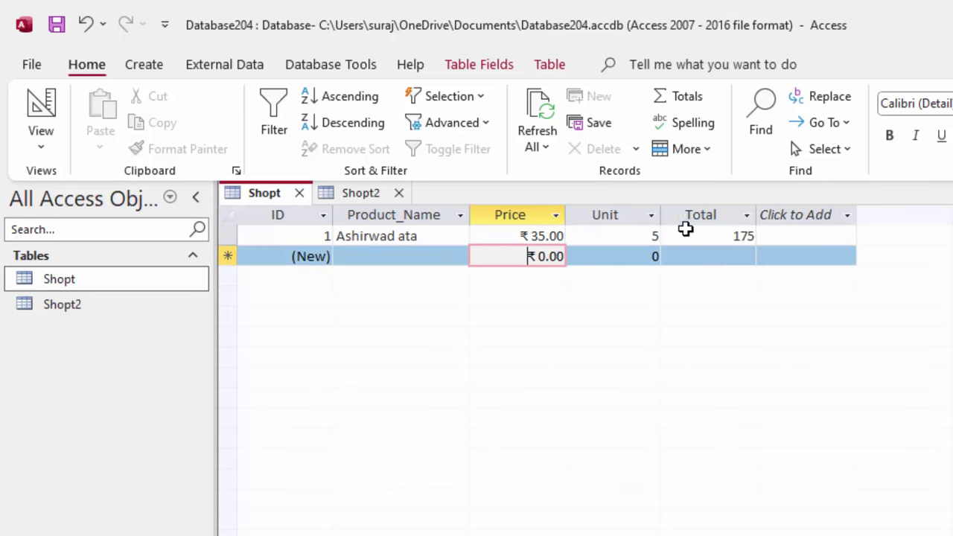
left_click(361, 256)
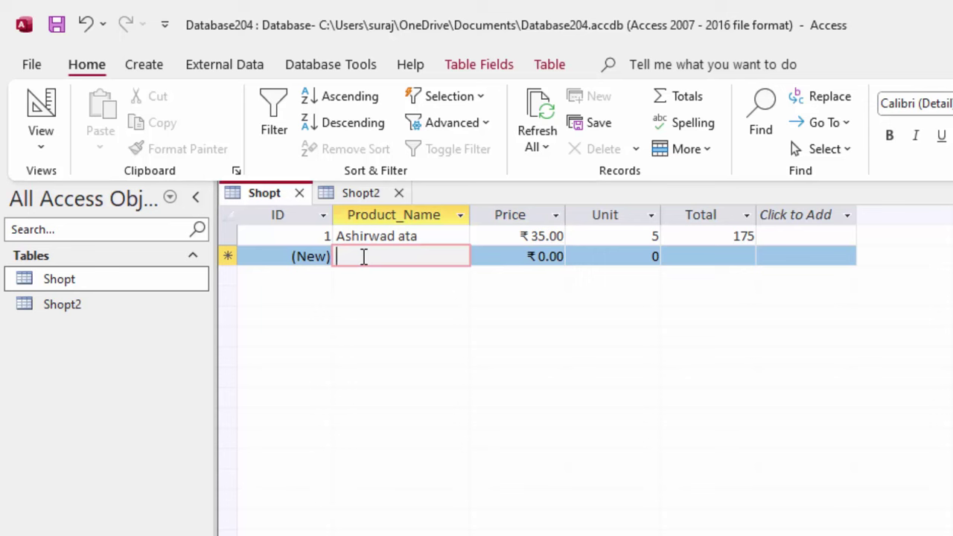
type("B")
type("esan")
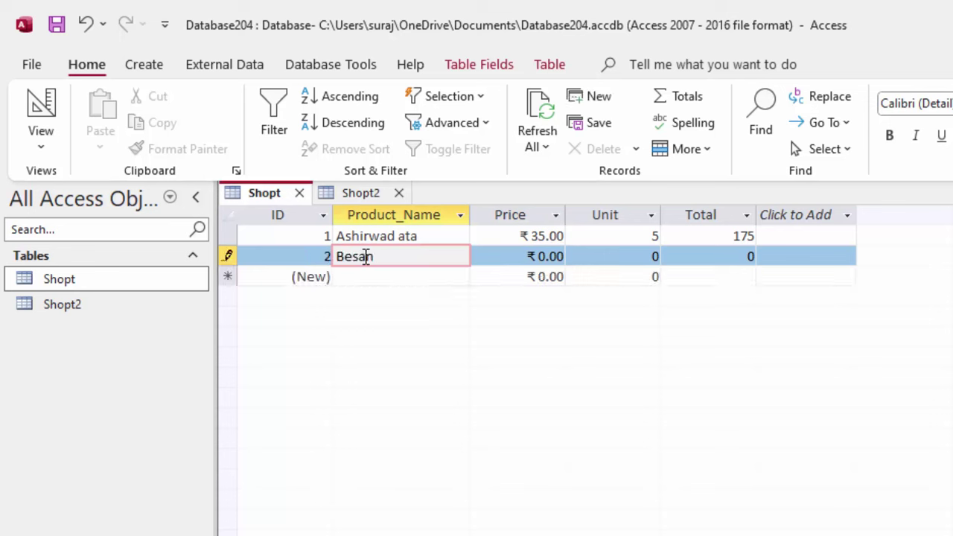
left_click(544, 259)
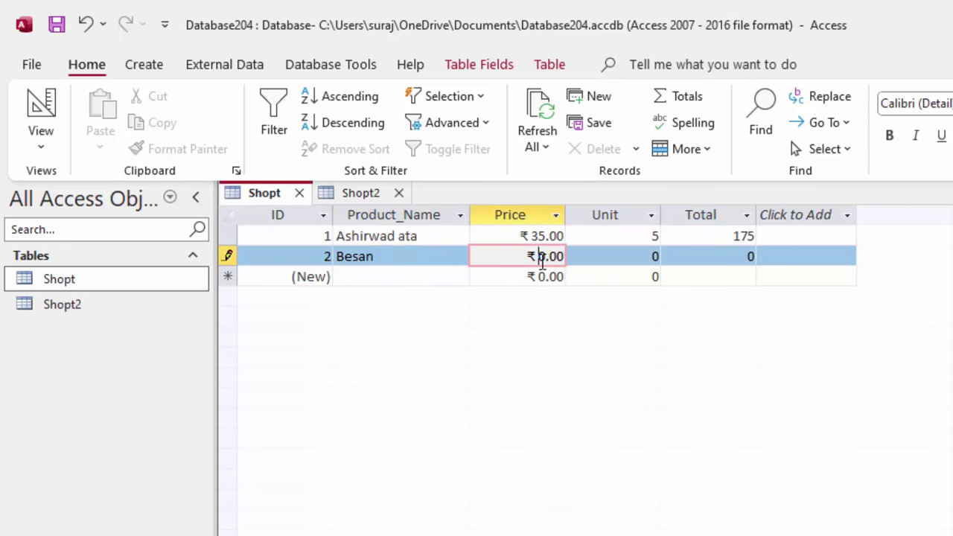
key("BackSpace")
type("70")
key("Tab")
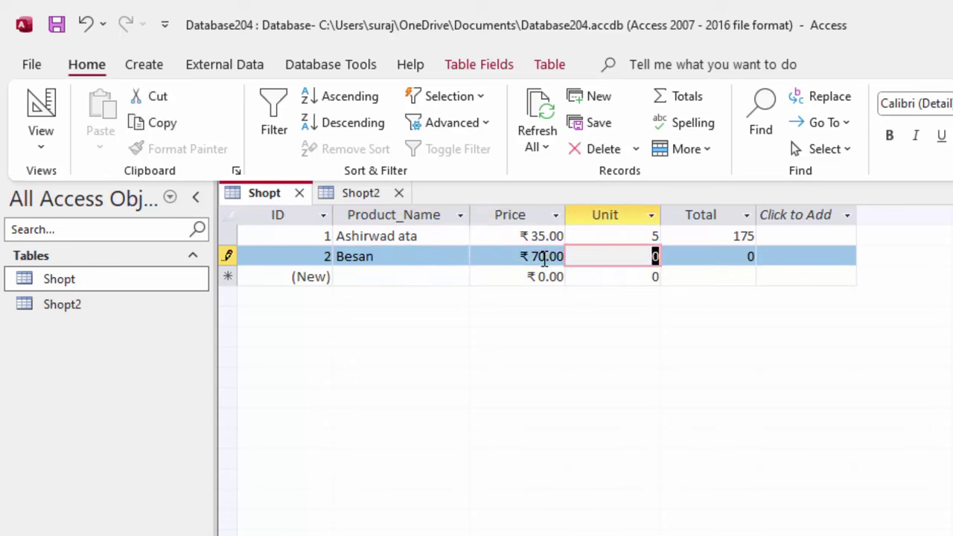
type("5")
key("Tab")
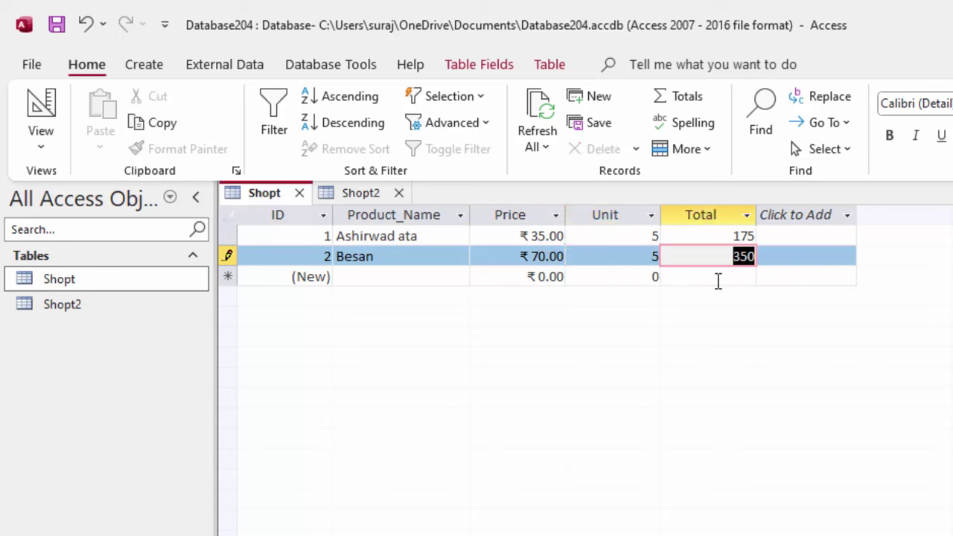
left_click(723, 257)
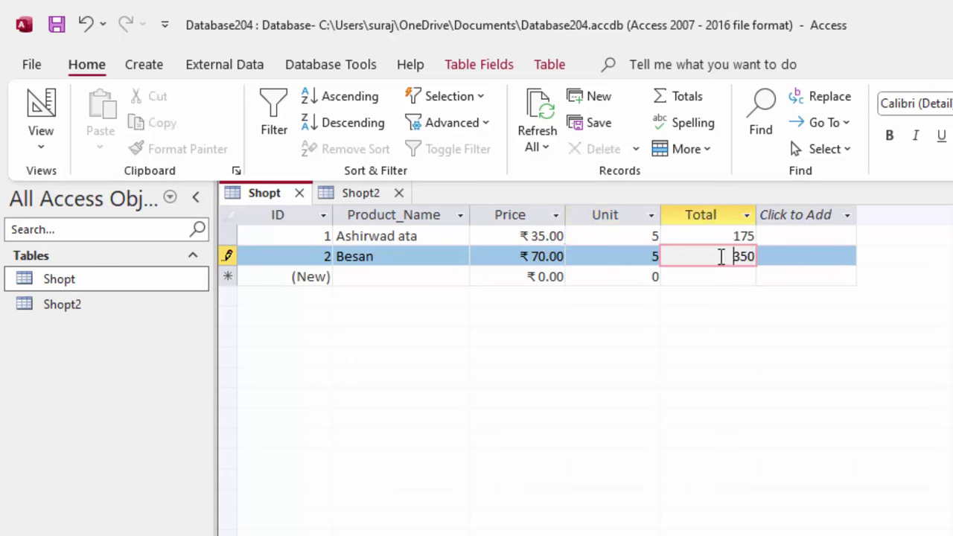
- Add Refined Oil priced 150 with 6 units, then switch to the Shopt2 datasheet
left_click(366, 275)
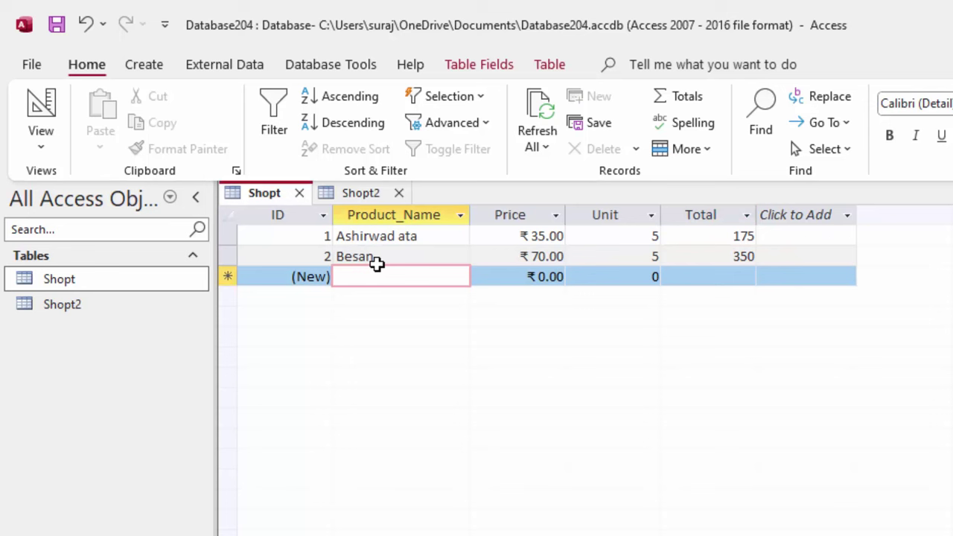
type("Refined O")
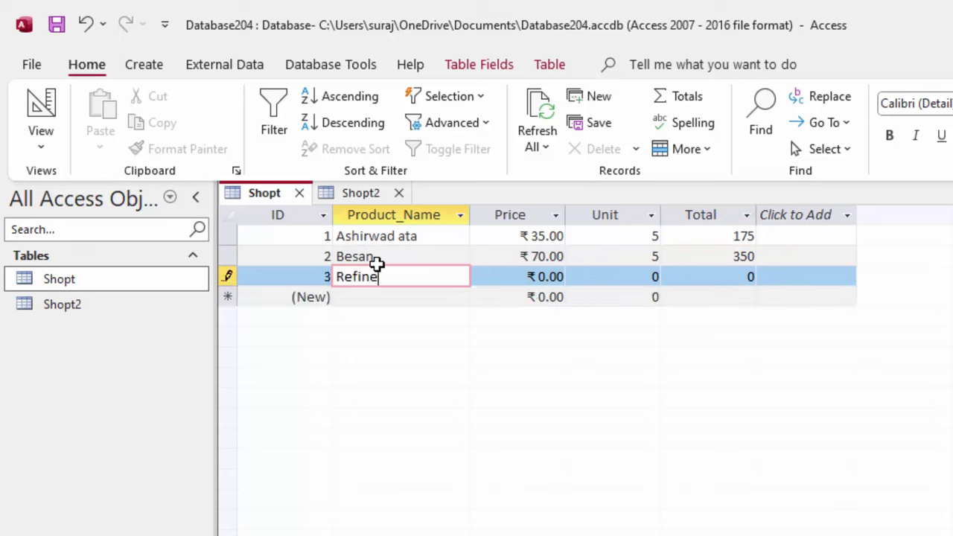
type("il")
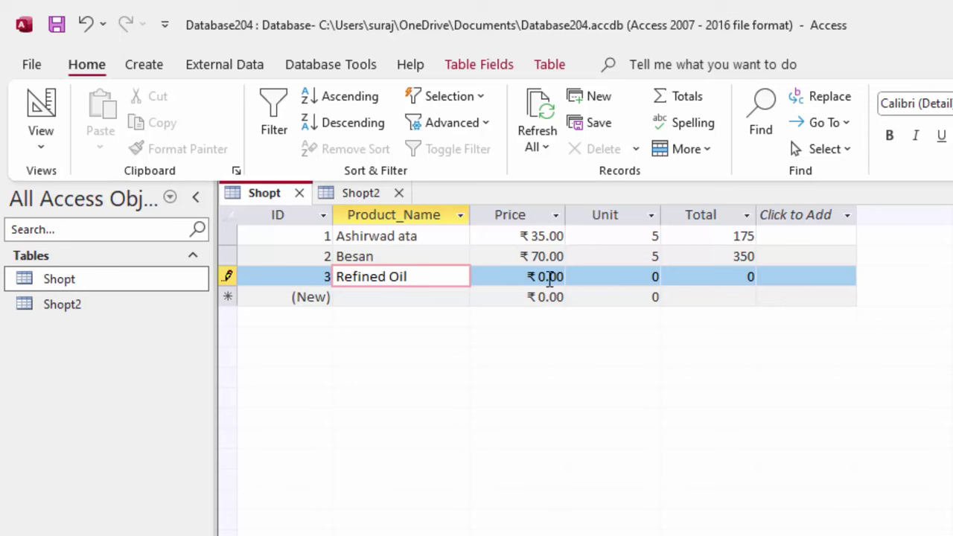
left_click(544, 277)
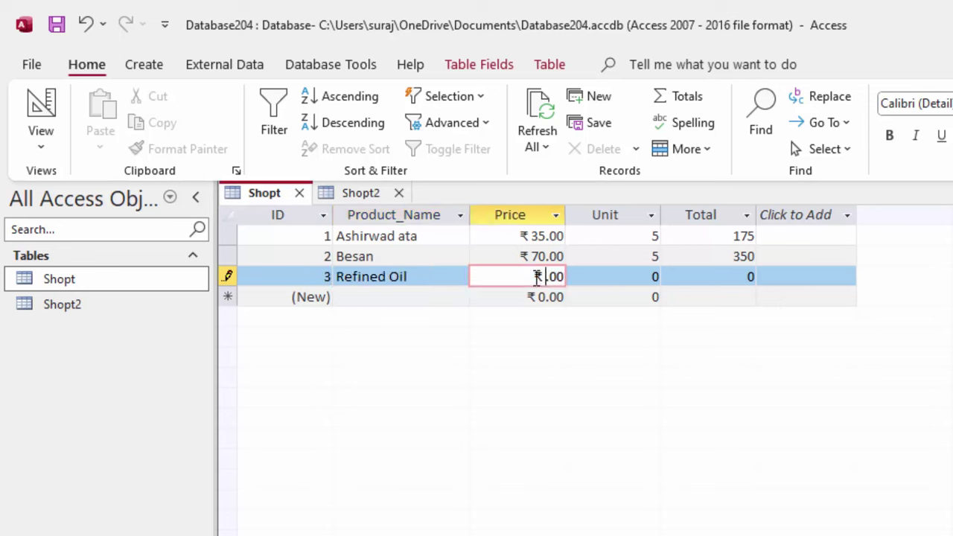
type("150")
key("Tab")
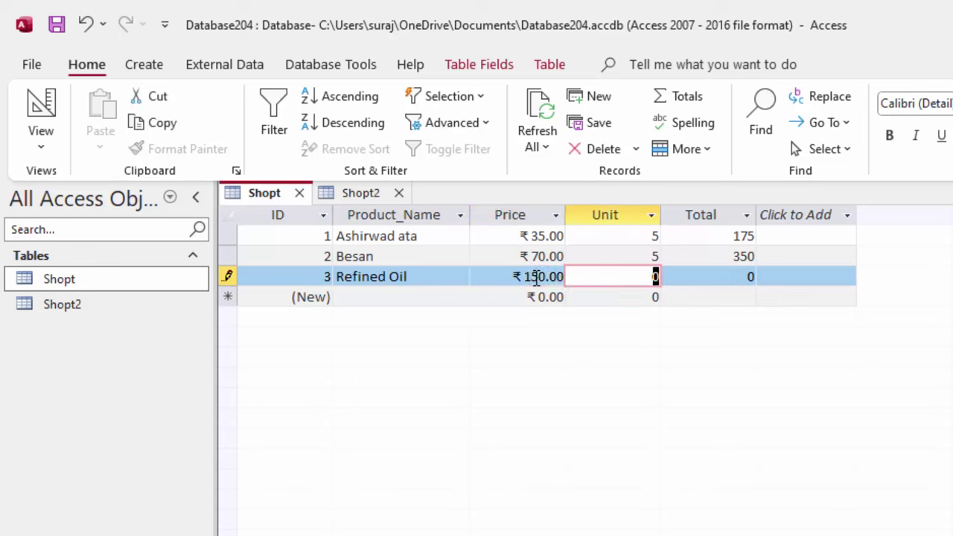
type("6")
key("Tab")
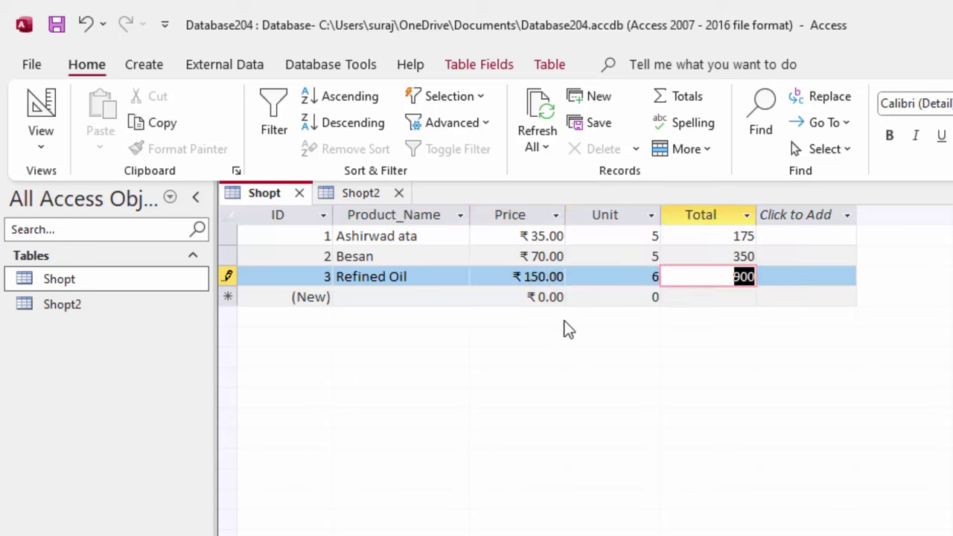
left_click(370, 194)
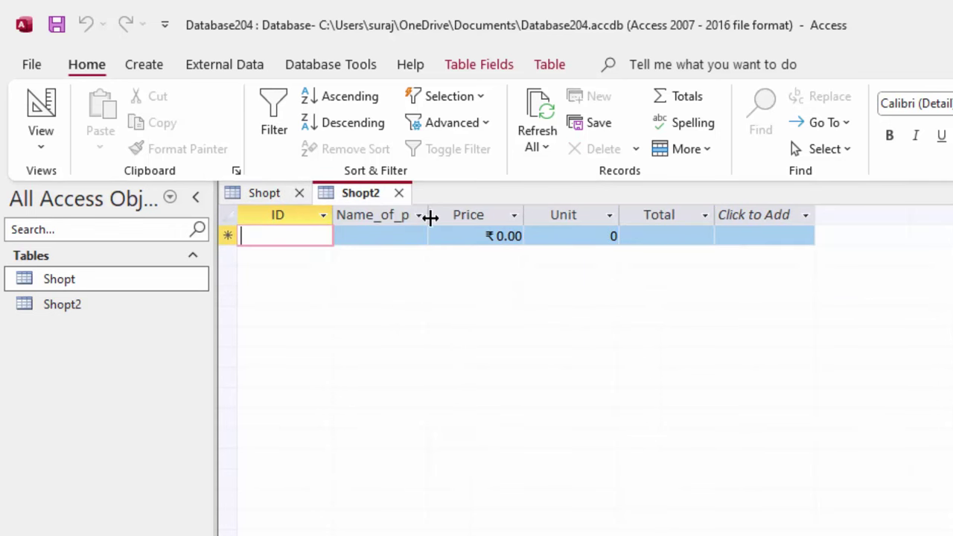
- Widen Shopt2's Name_of_product column to fit its heading and select the new row's Total cell
left_click_drag(430, 216, 481, 246)
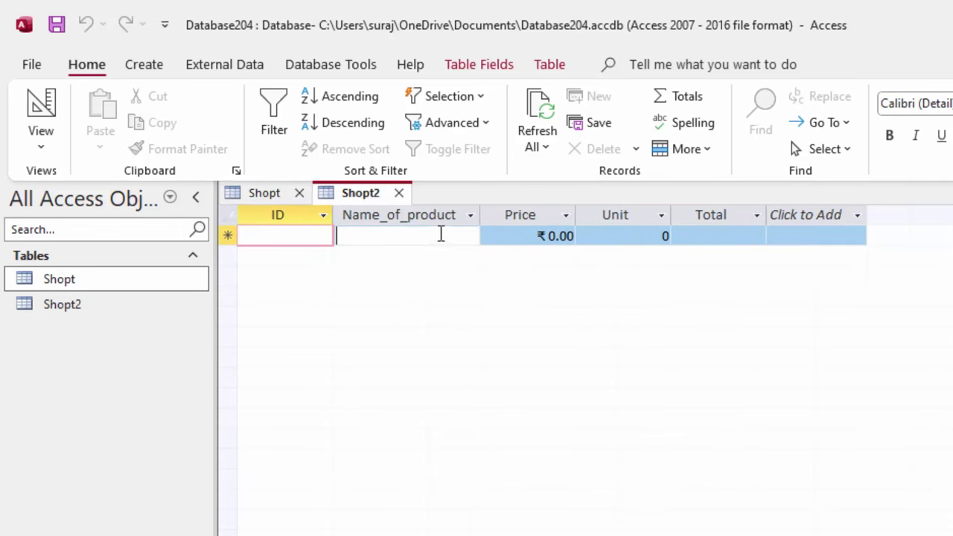
left_click(441, 235)
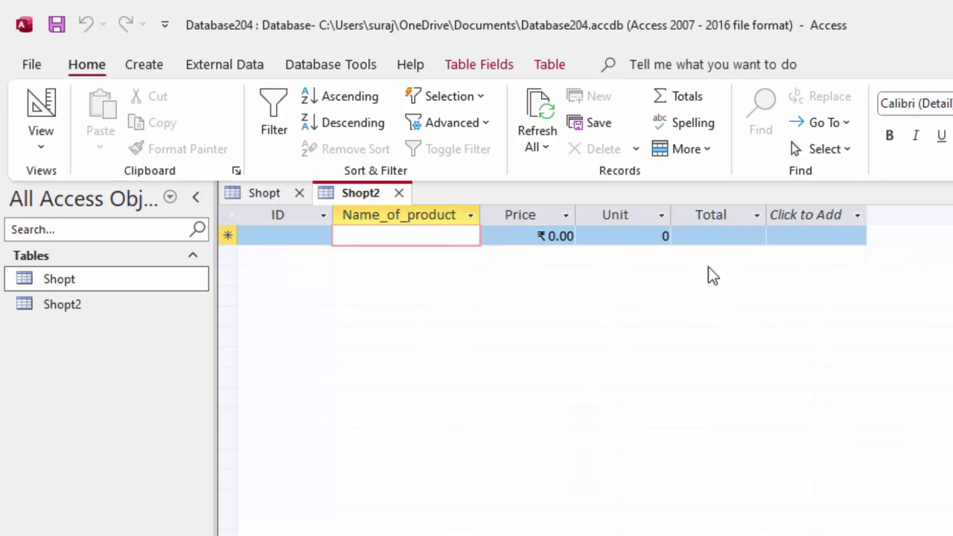
left_click(703, 235)
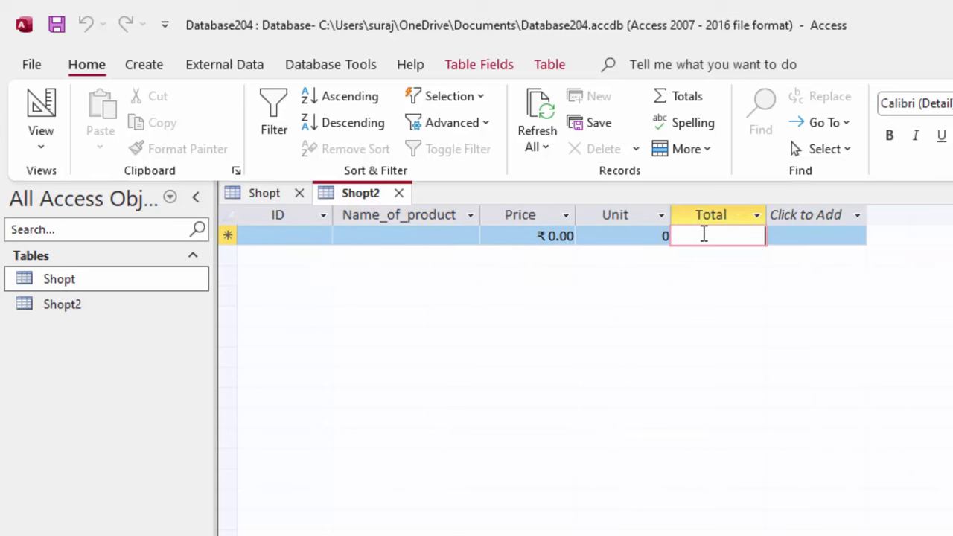
- Switch Shopt2 to Datasheet View and enter record K01 Refined Oil, price 200, unit 5
left_click(40, 146)
left_click(108, 230)
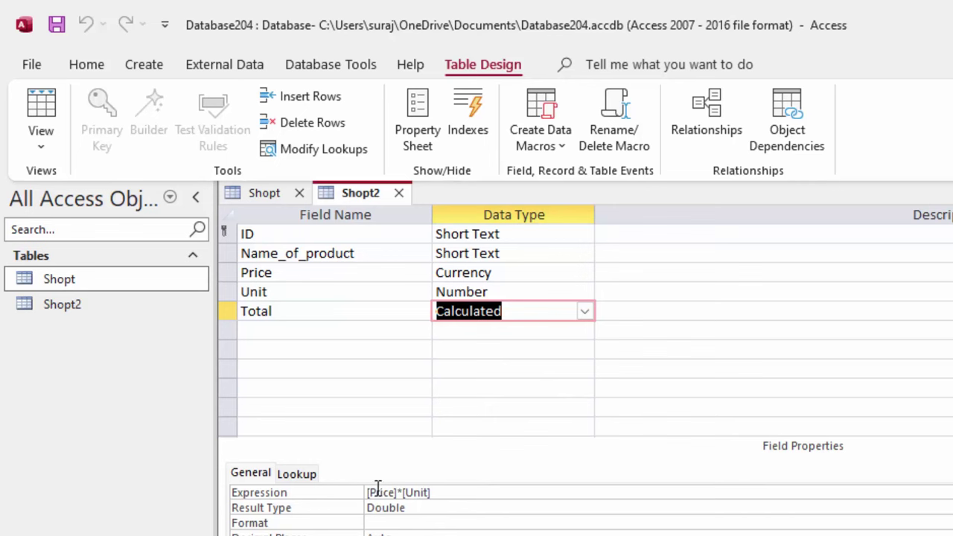
left_click(40, 111)
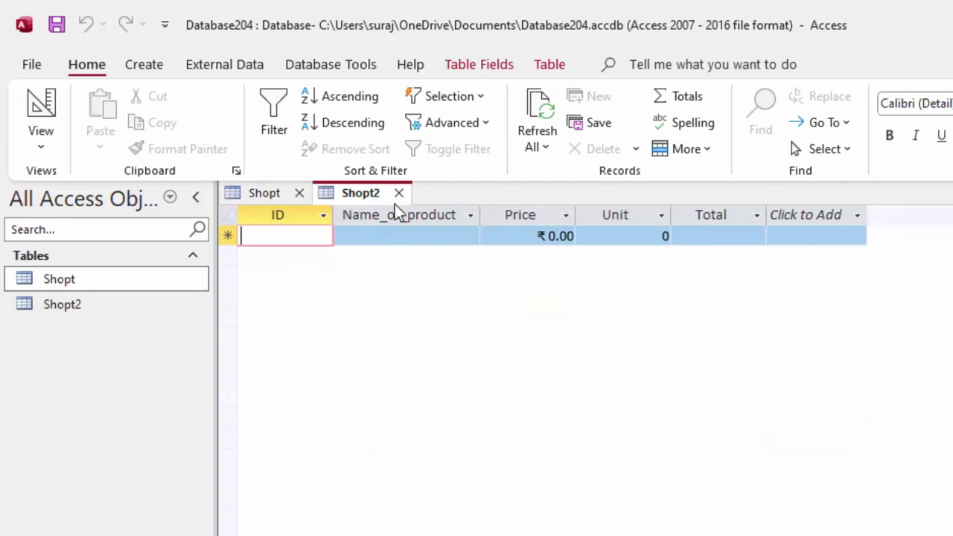
type("K")
type("01")
key("Tab")
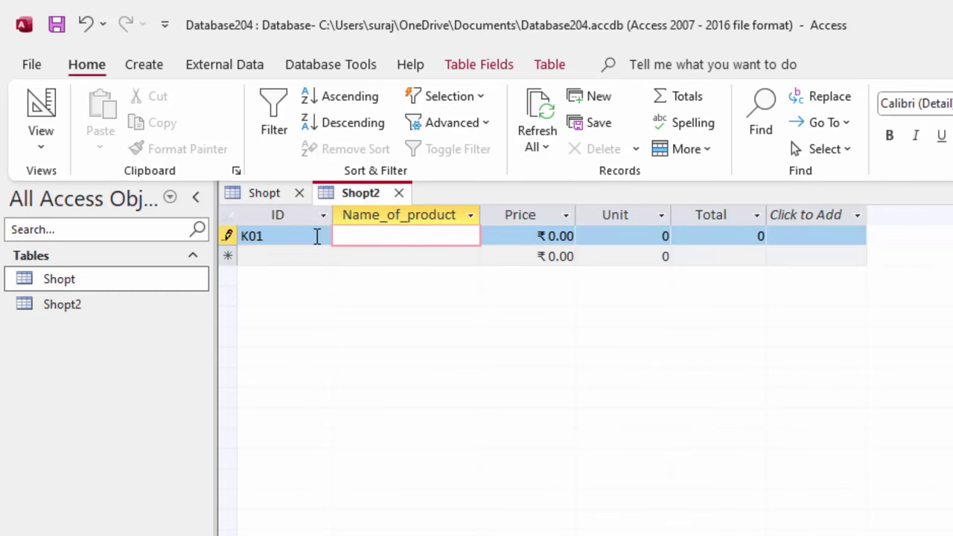
type("Ref")
type("in")
type("e")
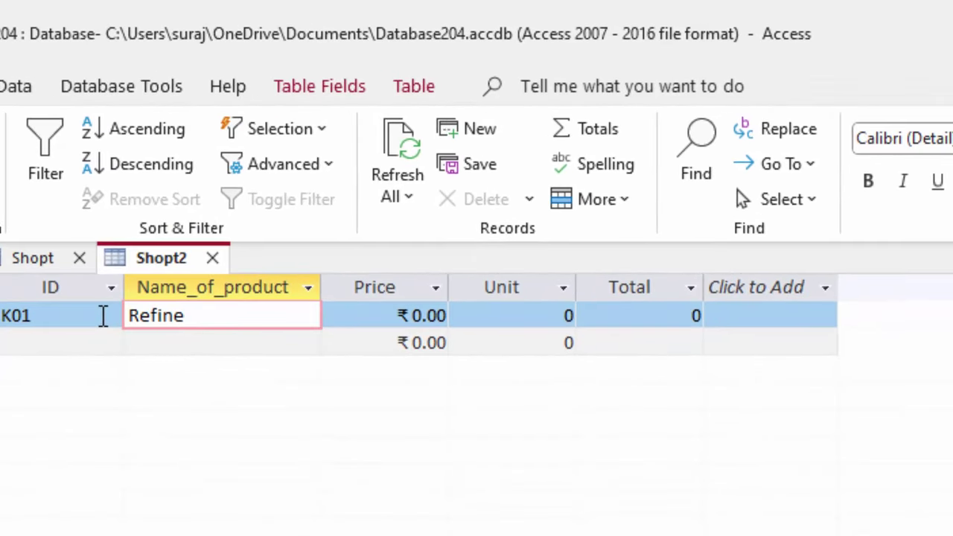
type("d Oil")
key("Tab")
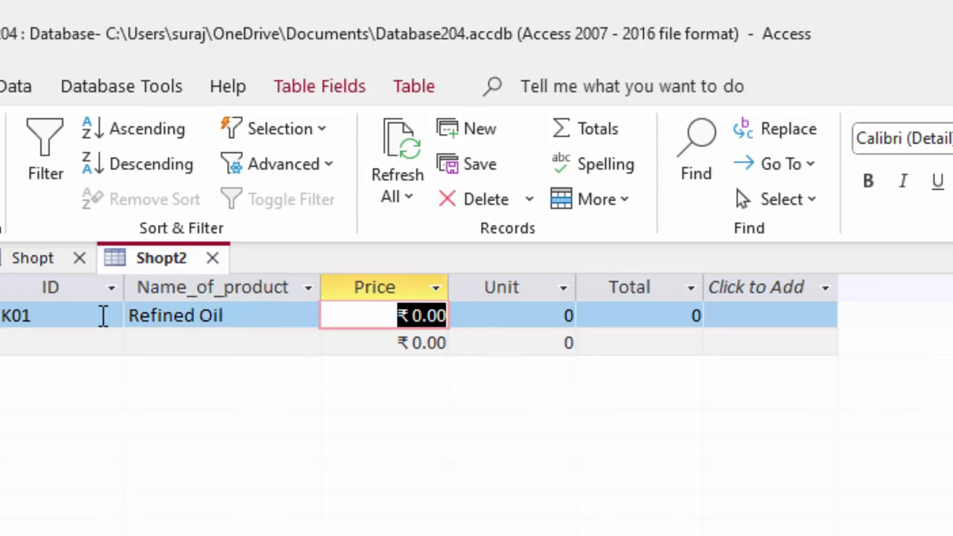
type("200")
key("Tab")
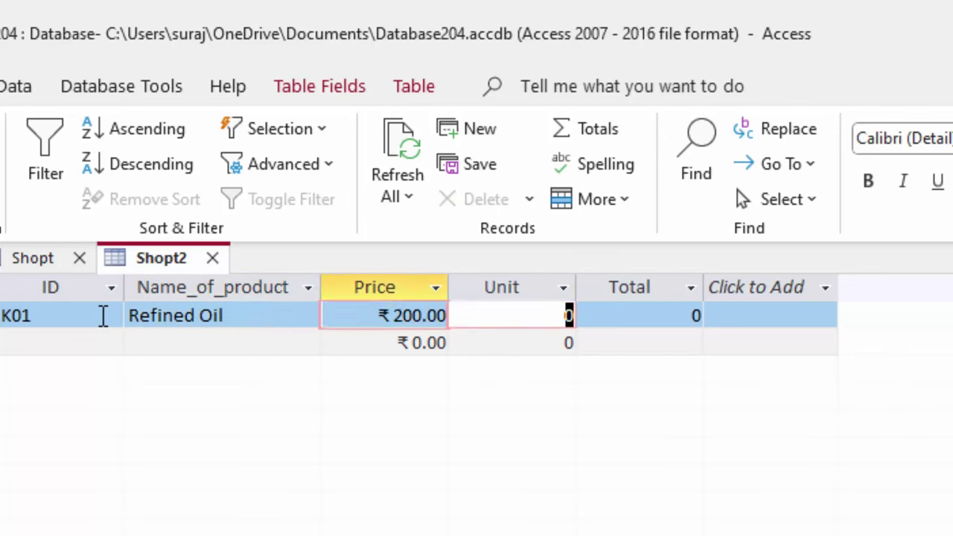
type("5")
key("Tab")
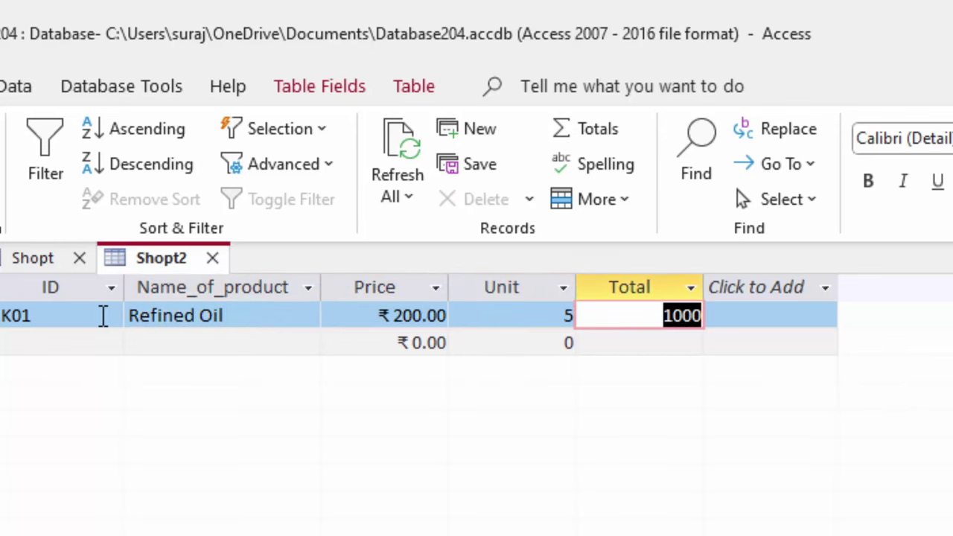
key("Tab")
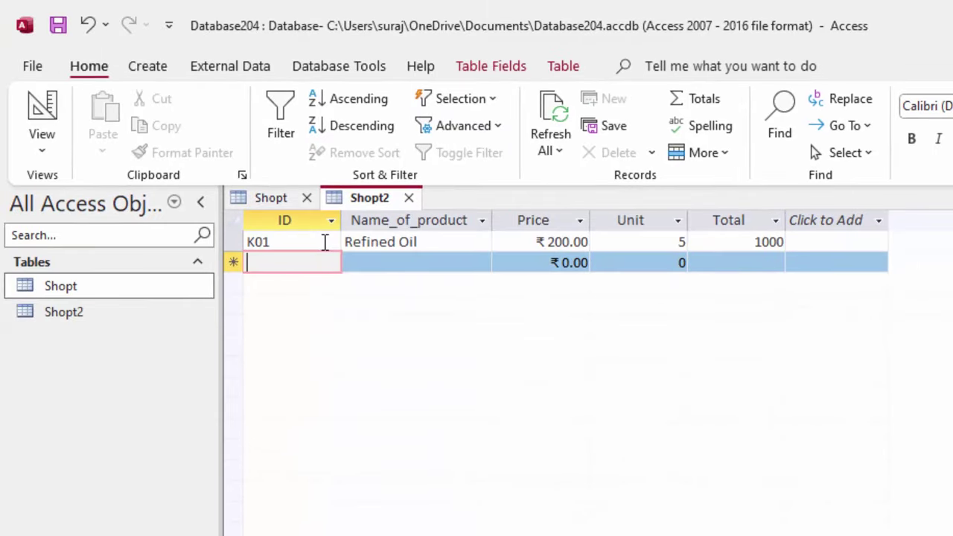
- Enter record K02 Besan with price 75 and unit 10.5, totalling 787.5
type("Ko")
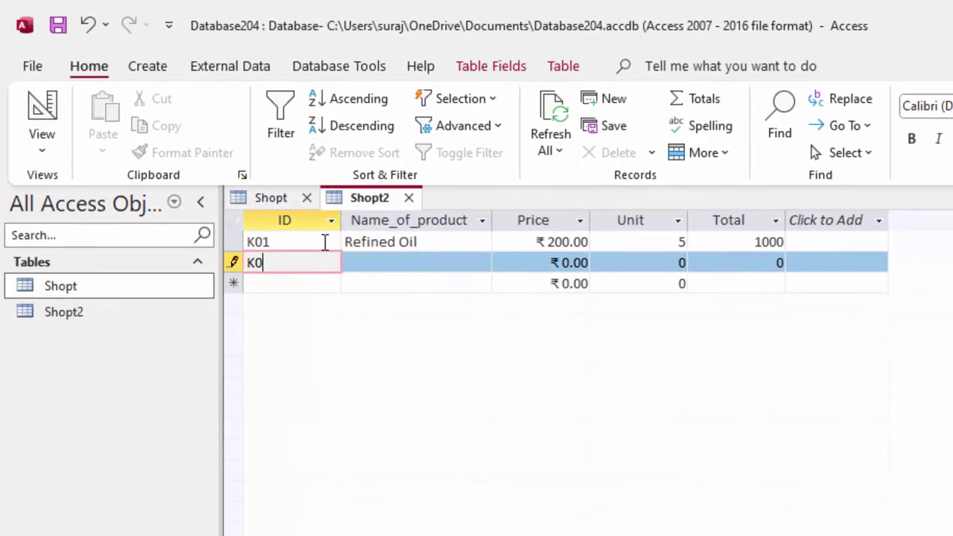
type("2")
key("Tab")
type("B")
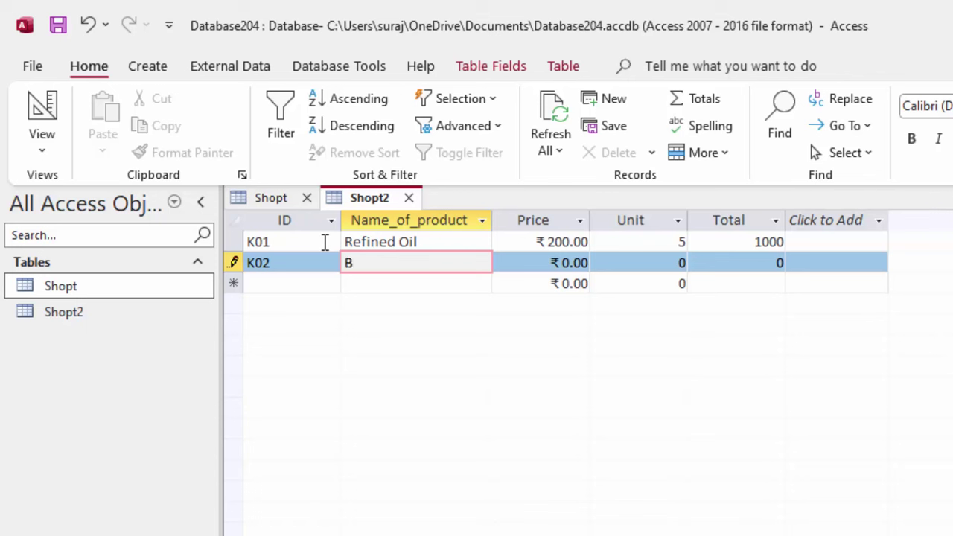
type("esan")
key("Tab")
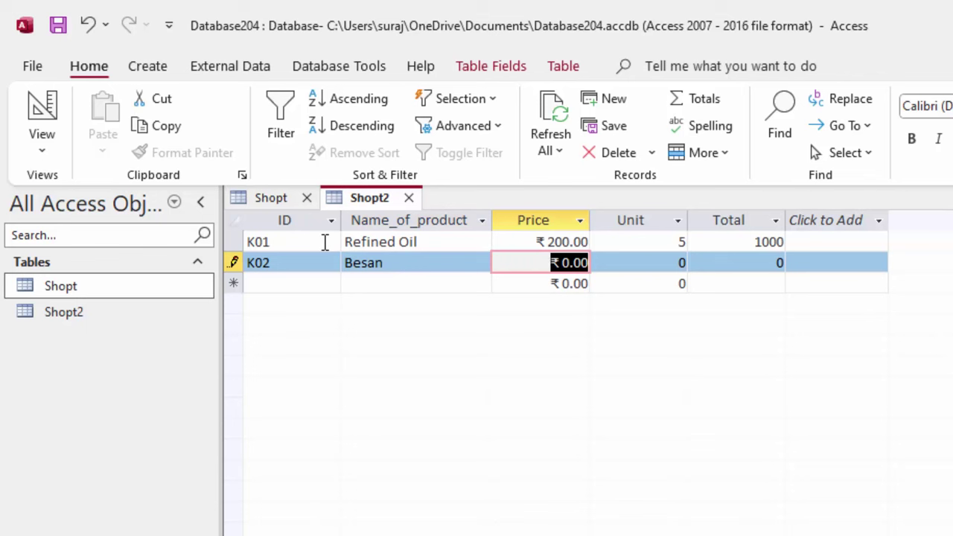
type("75")
key("Tab")
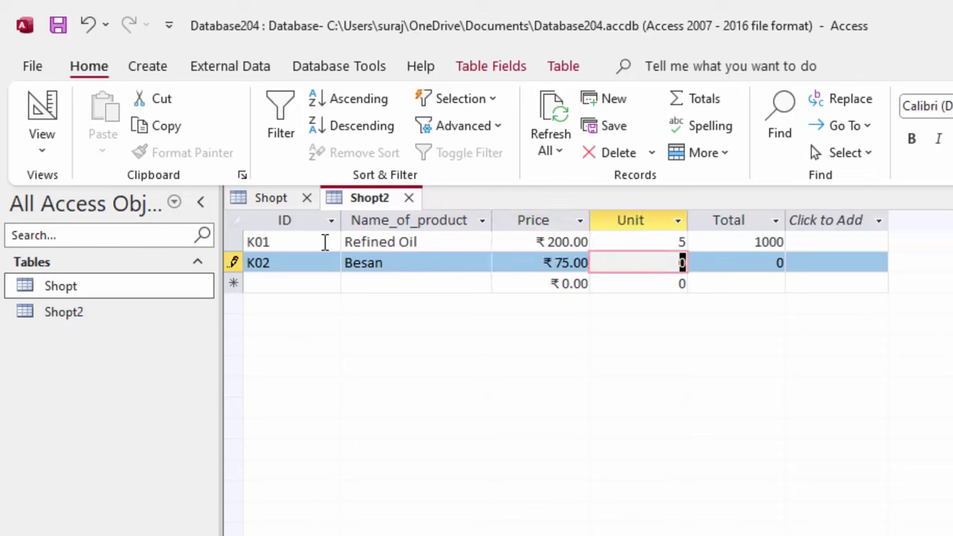
type("1")
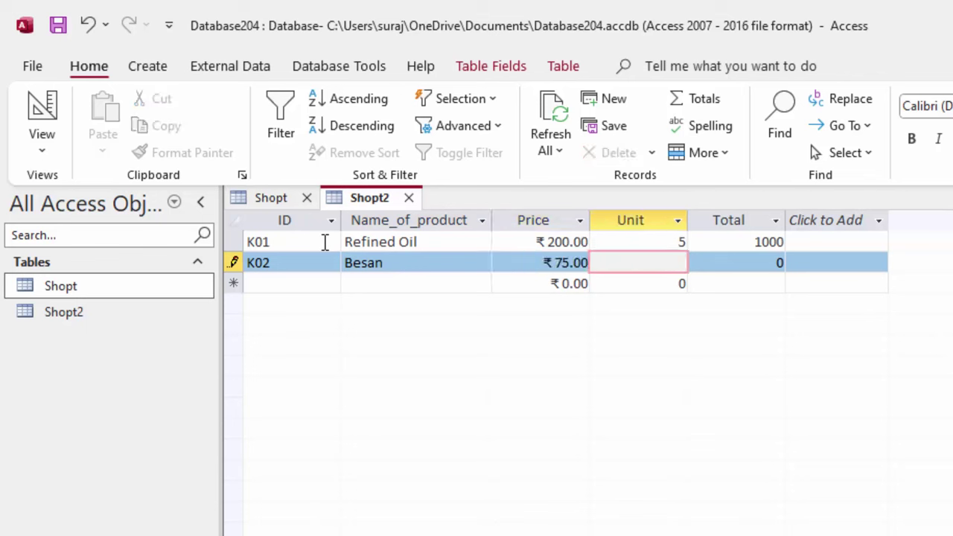
type("0.5")
key("Tab")
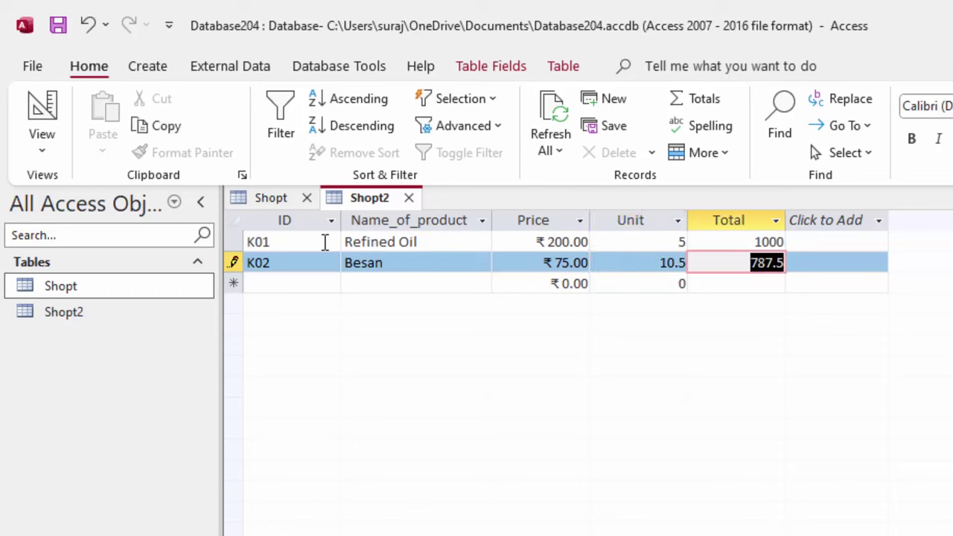
key("Tab")
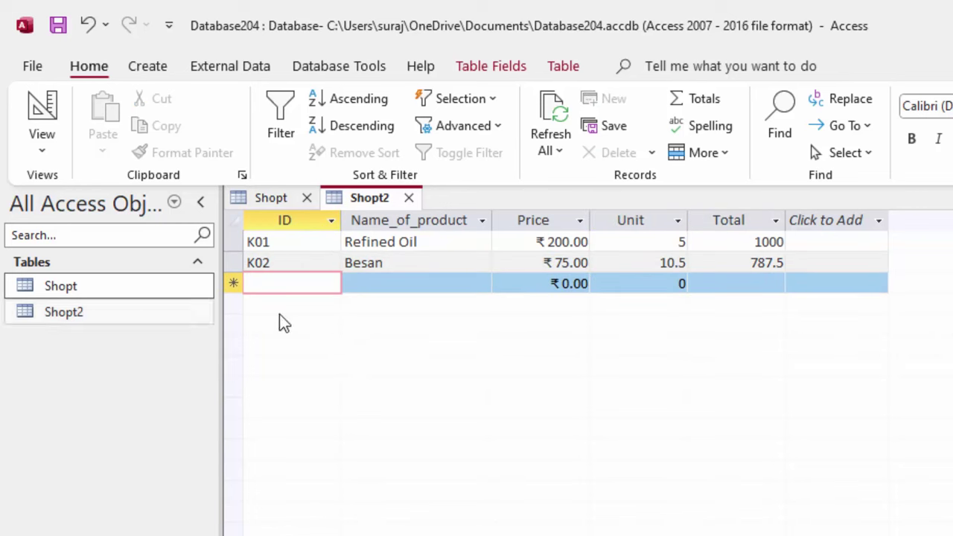
- Close the Shopt2 and Shopt tables, saving their layout changes
left_click(409, 198)
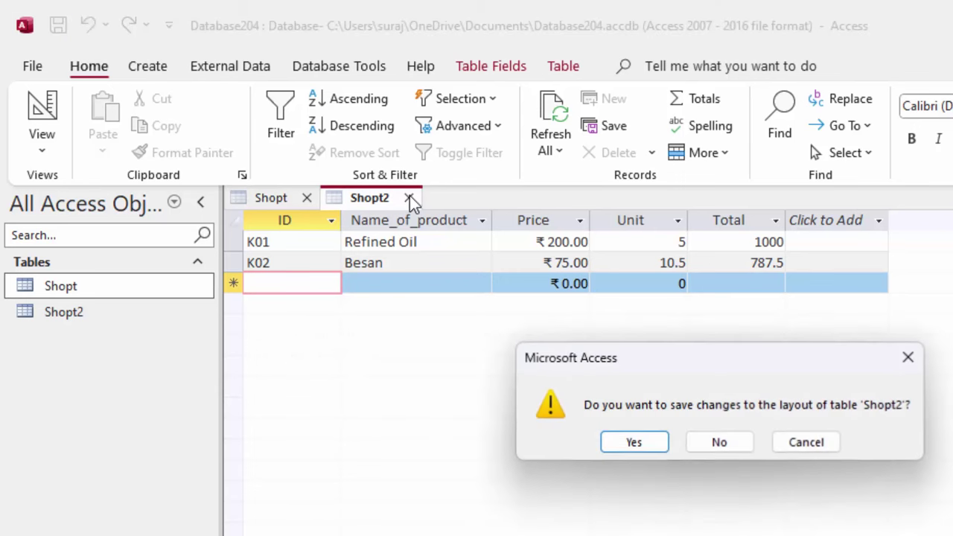
left_click(629, 443)
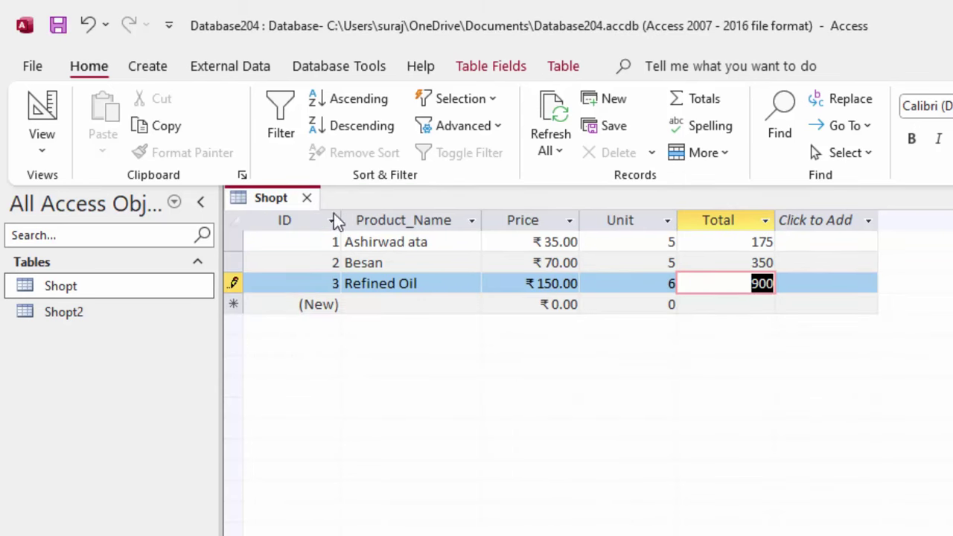
left_click(306, 198)
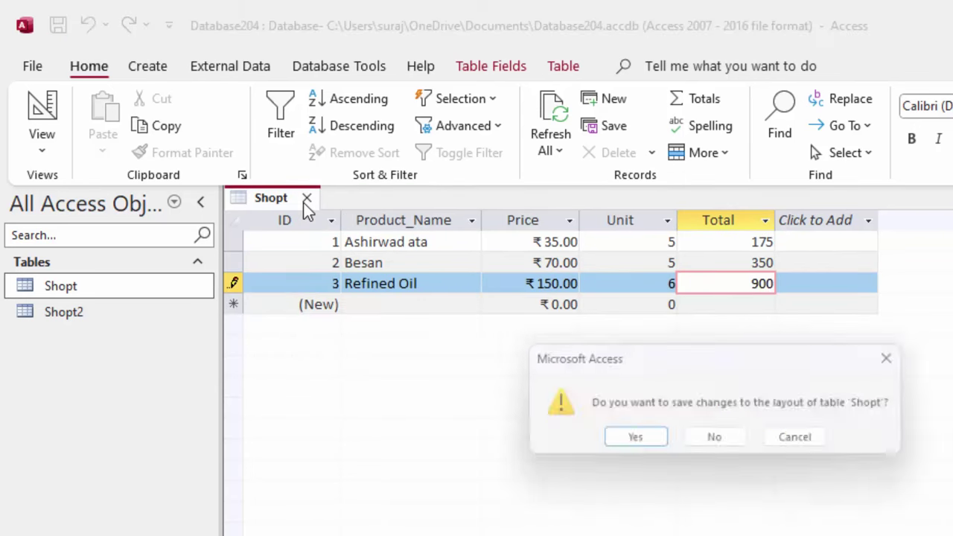
left_click(606, 440)
- Start a new Query Design containing the Shopt and Shopt2 tables
left_click(153, 69)
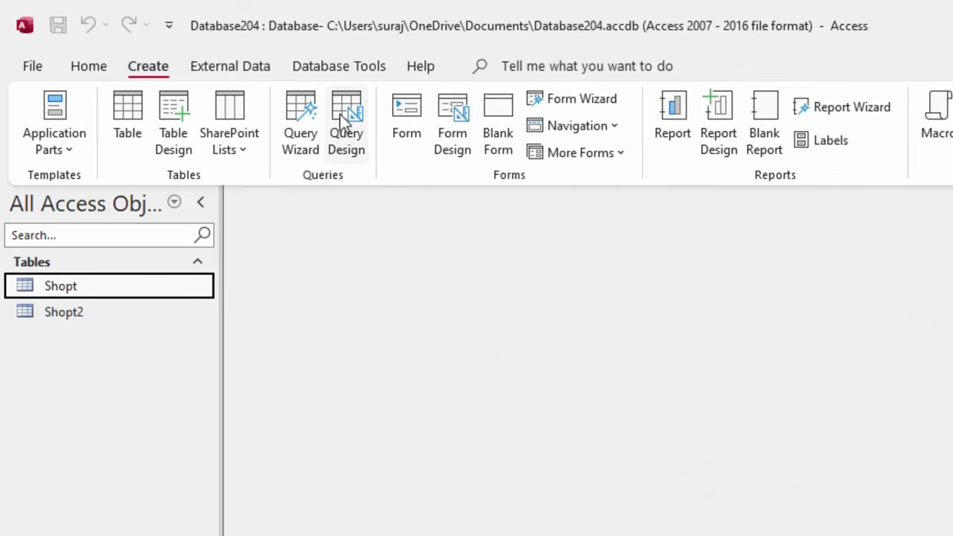
left_click(338, 138)
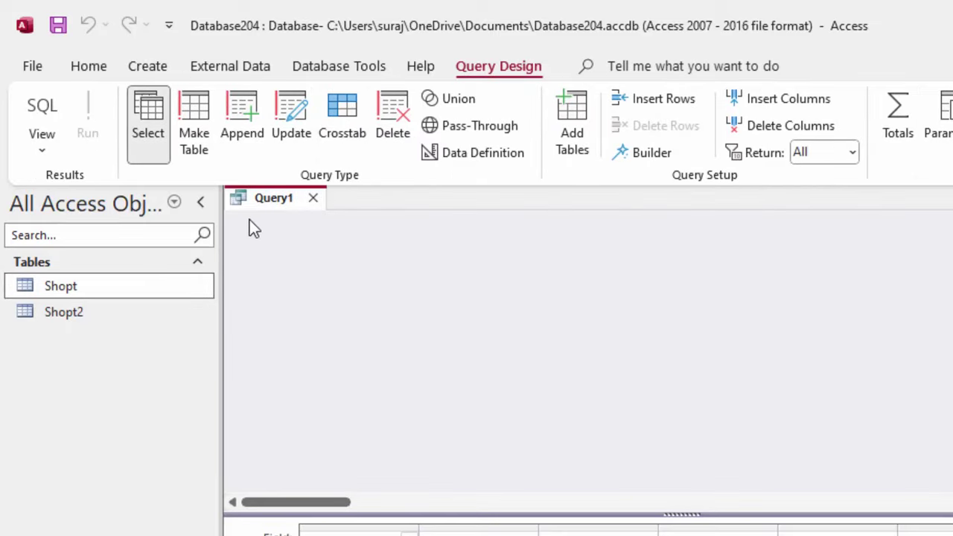
left_click_drag(862, 246, 213, 198)
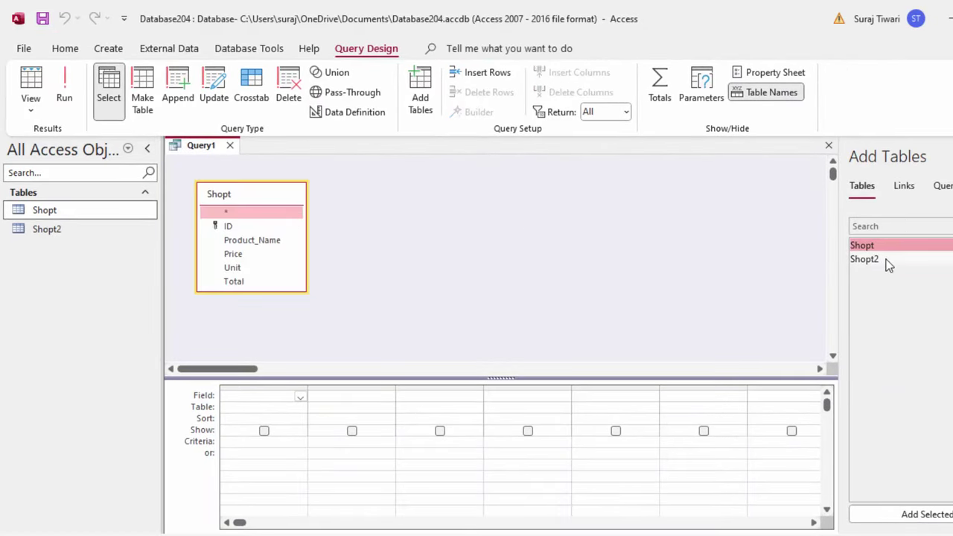
left_click_drag(863, 259, 434, 231)
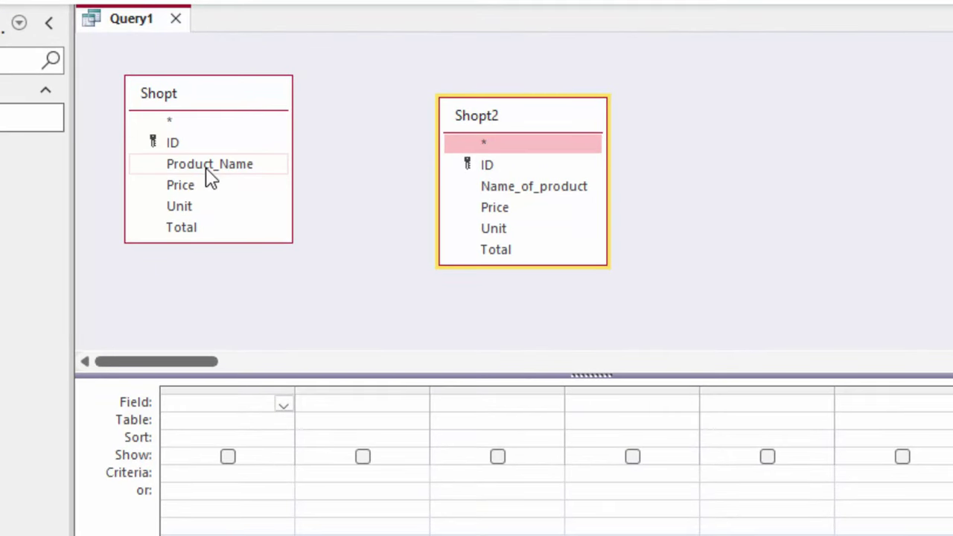
- Add Shopt's Product_Name, Price, Unit, Total and Shopt2's Name_of_product, Price, Unit, Total to the grid
double_click(207, 165)
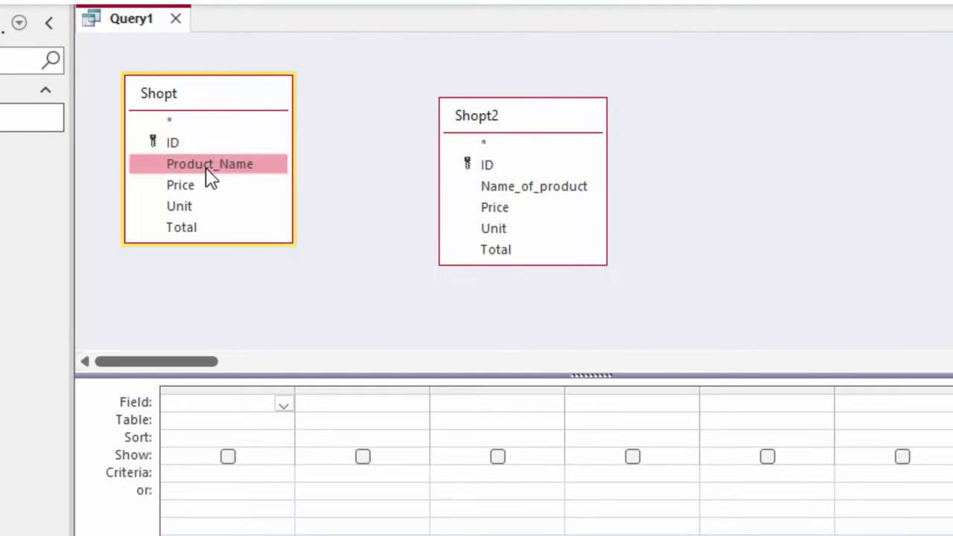
double_click(211, 186)
double_click(214, 206)
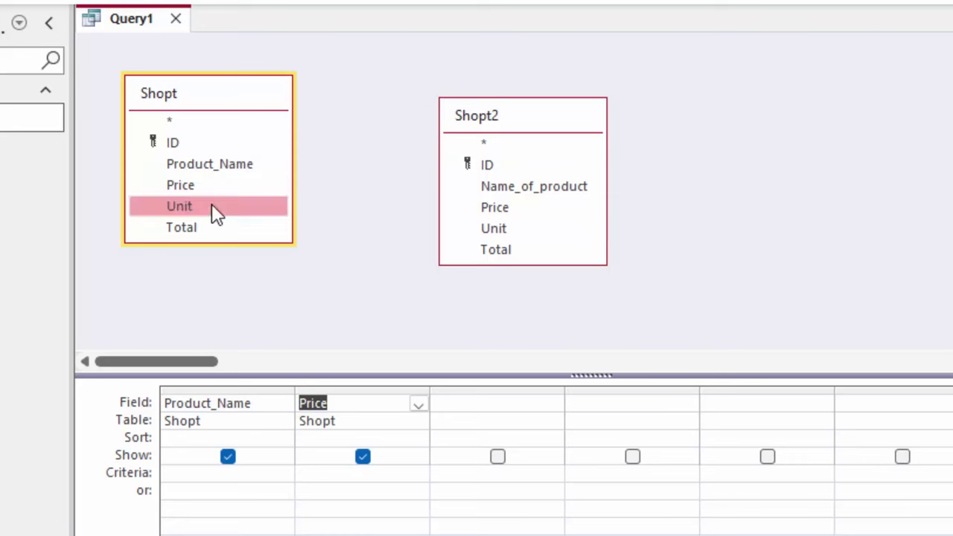
double_click(213, 226)
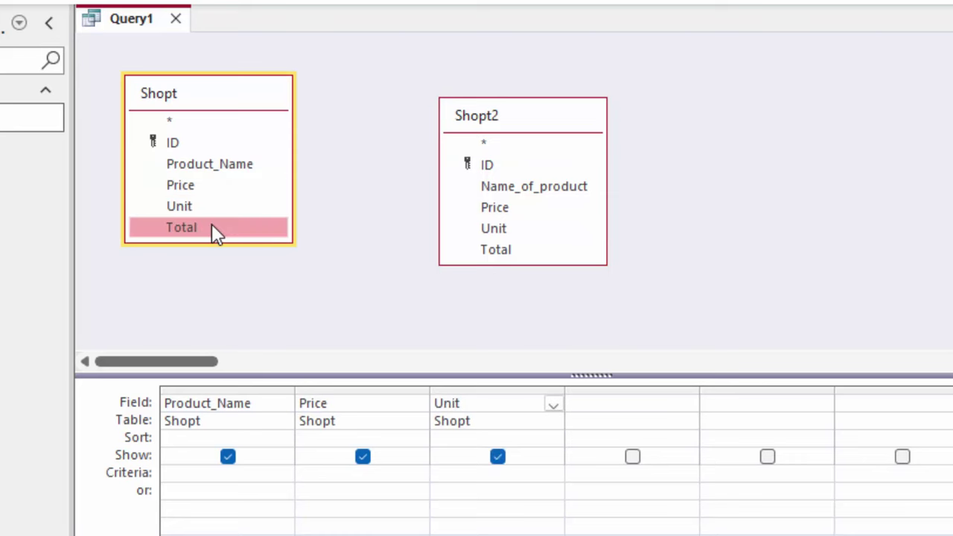
double_click(537, 187)
left_click(500, 209)
double_click(499, 207)
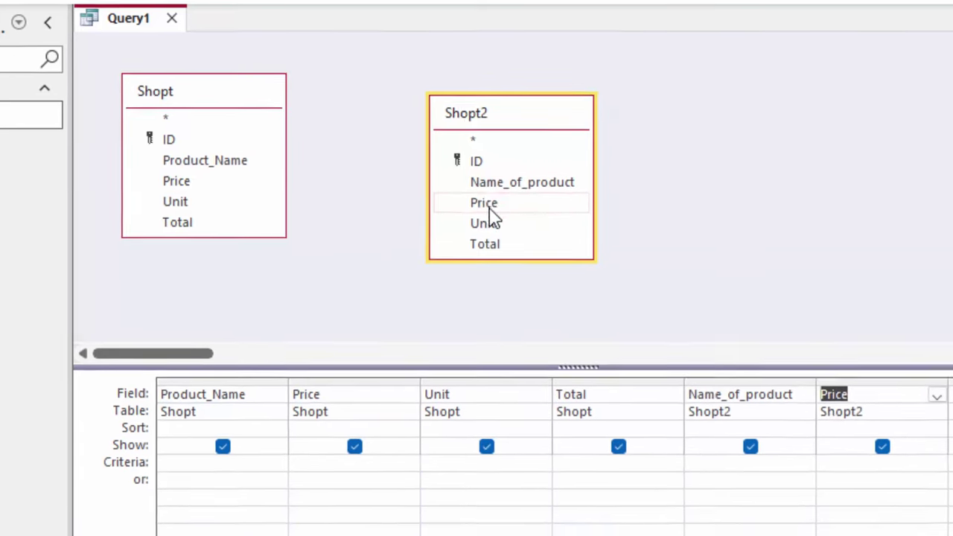
double_click(454, 208)
left_click(435, 216)
double_click(441, 215)
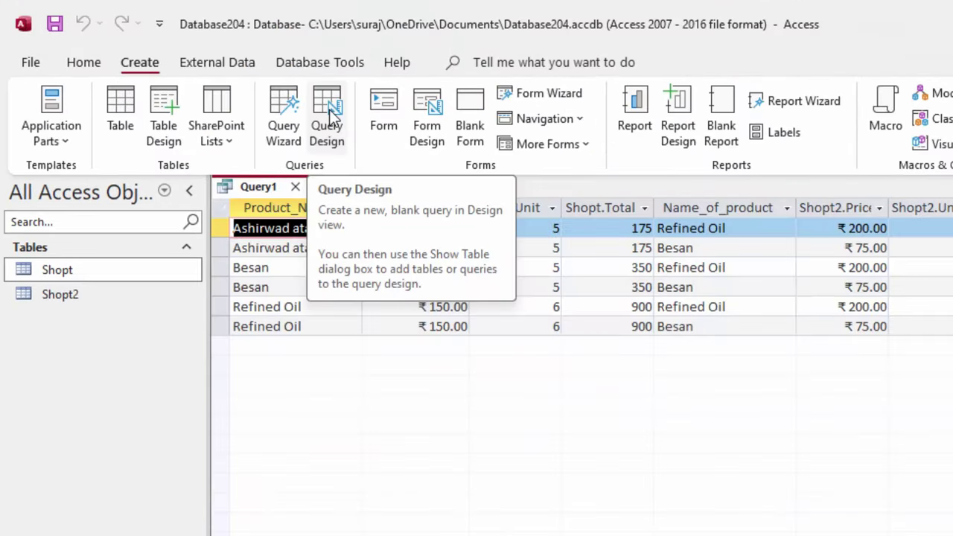
- Save the query as ShopQ when starting the Form Wizard
left_click(539, 104)
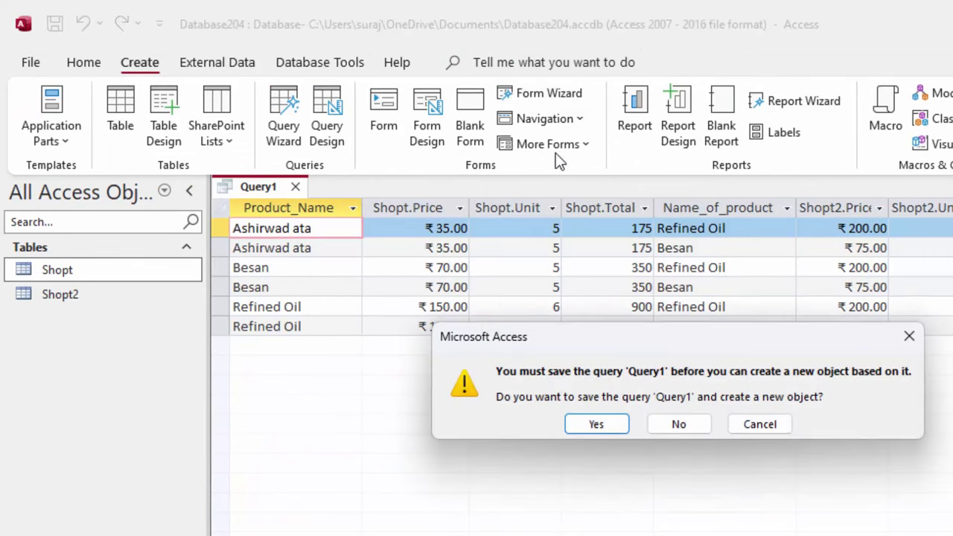
left_click(600, 424)
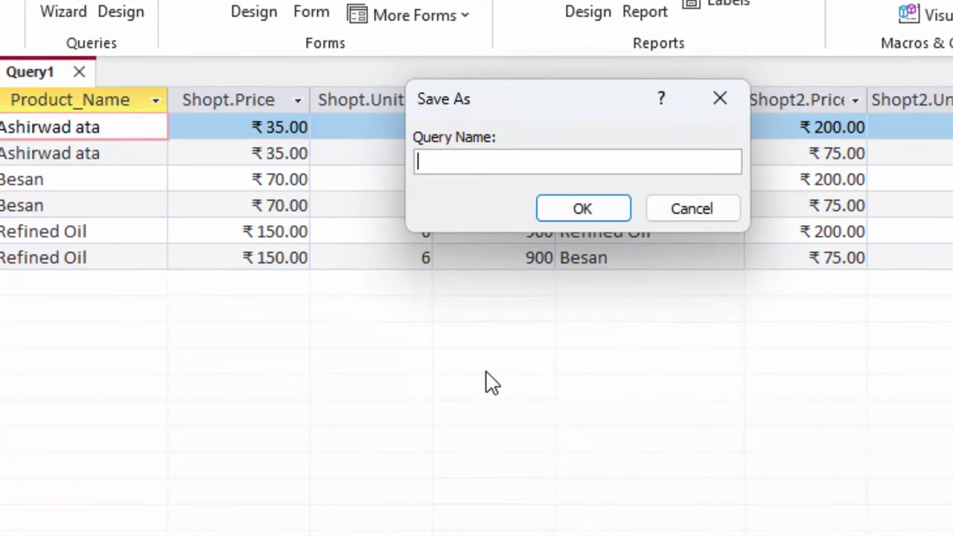
type("Shop")
type("Q")
key("Return")
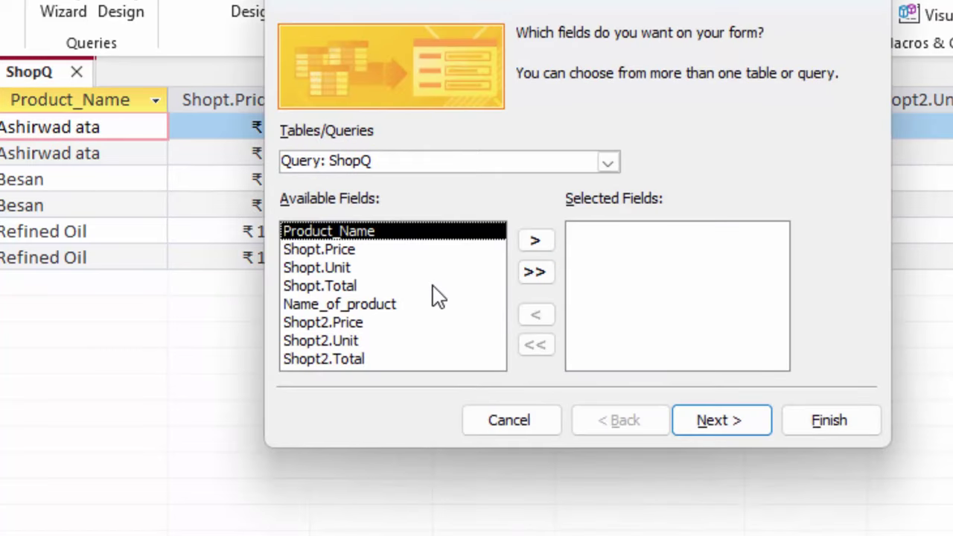
- Build a columnar form from all ShopQ fields, titled ShopF, opening in Design view
left_click(549, 280)
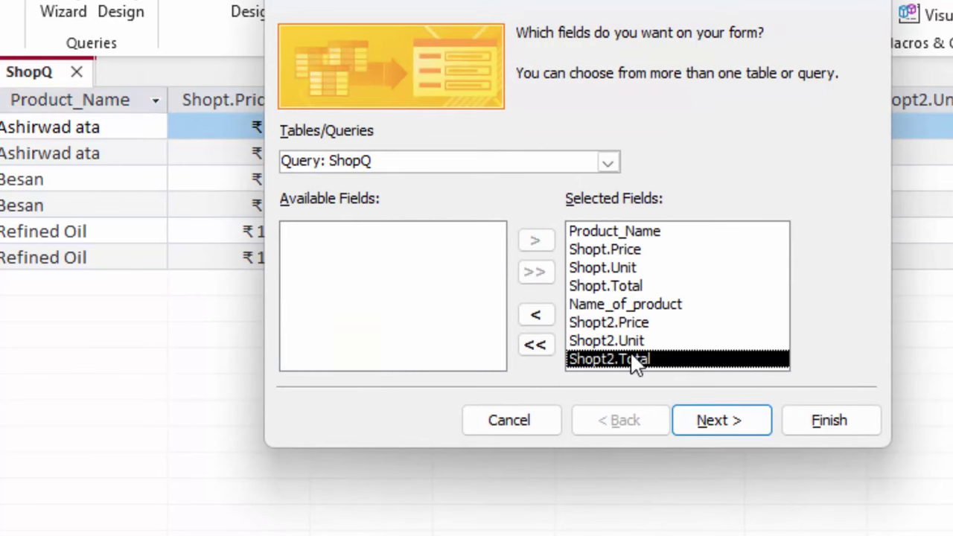
left_click(719, 426)
left_click(717, 425)
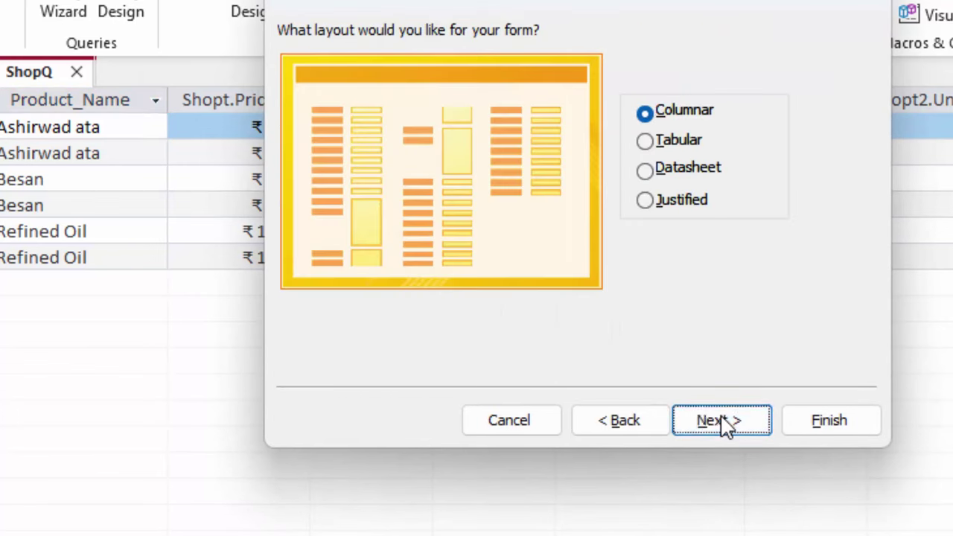
left_click(622, 298)
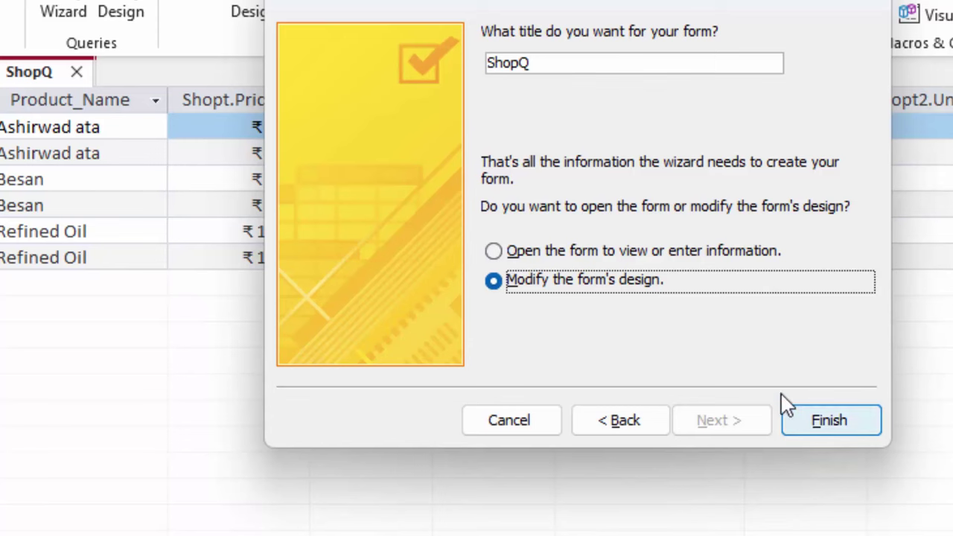
left_click(596, 71)
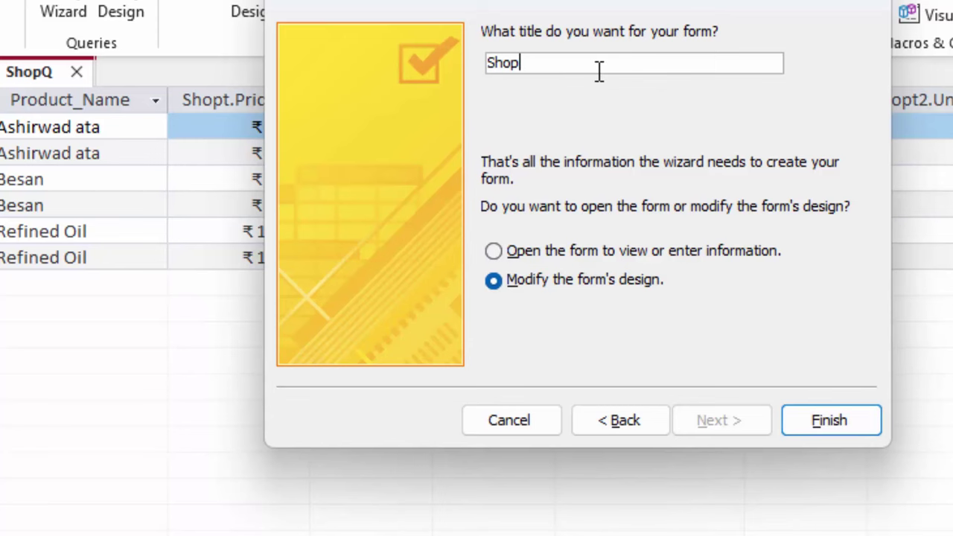
left_click(825, 422)
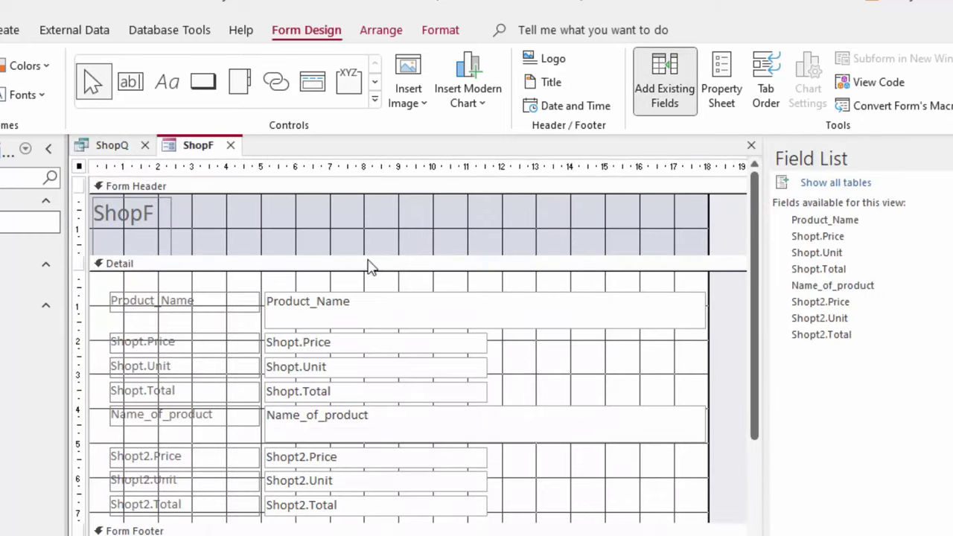
- Enlarge ShopF's Detail section and draw an unbound text box below Shopt2.Total
scroll(633, 455, "down", 3)
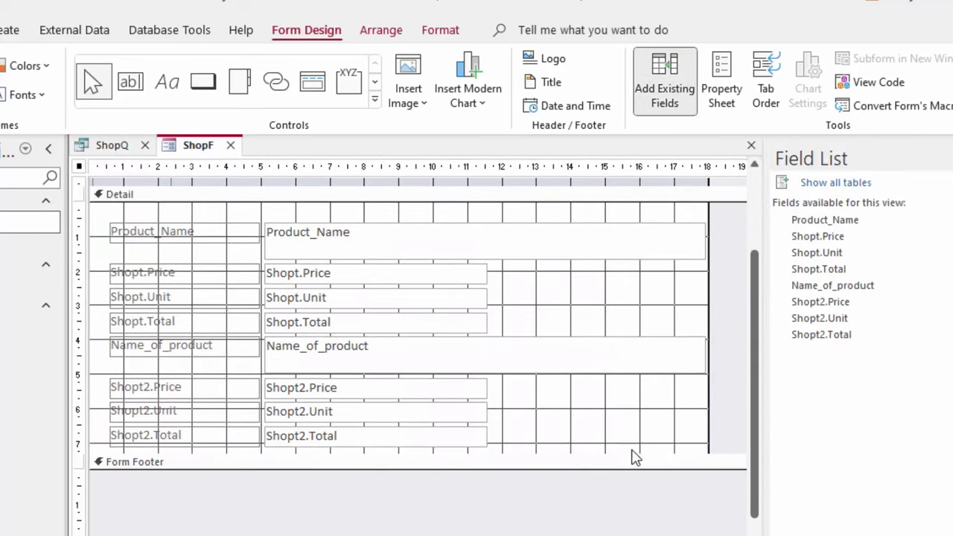
left_click(344, 453)
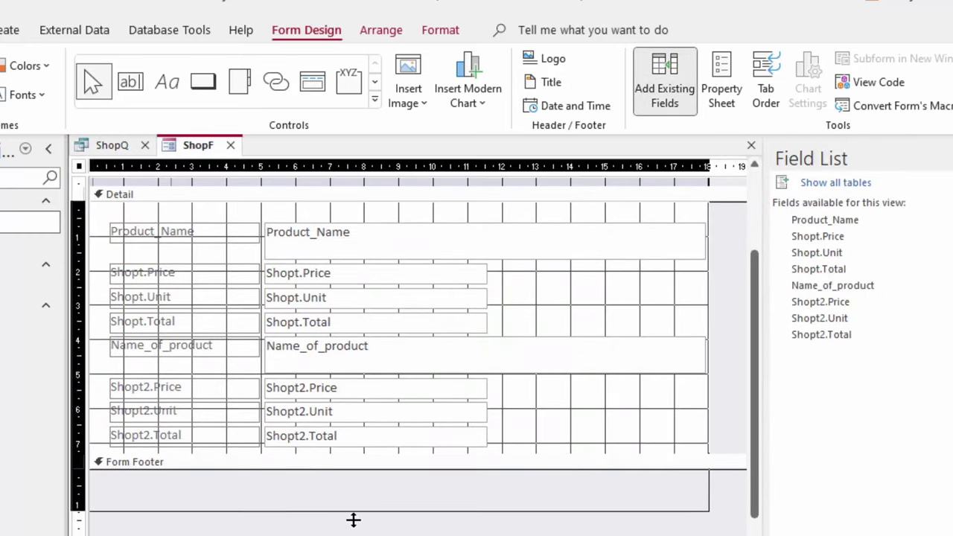
left_click_drag(344, 453, 353, 519)
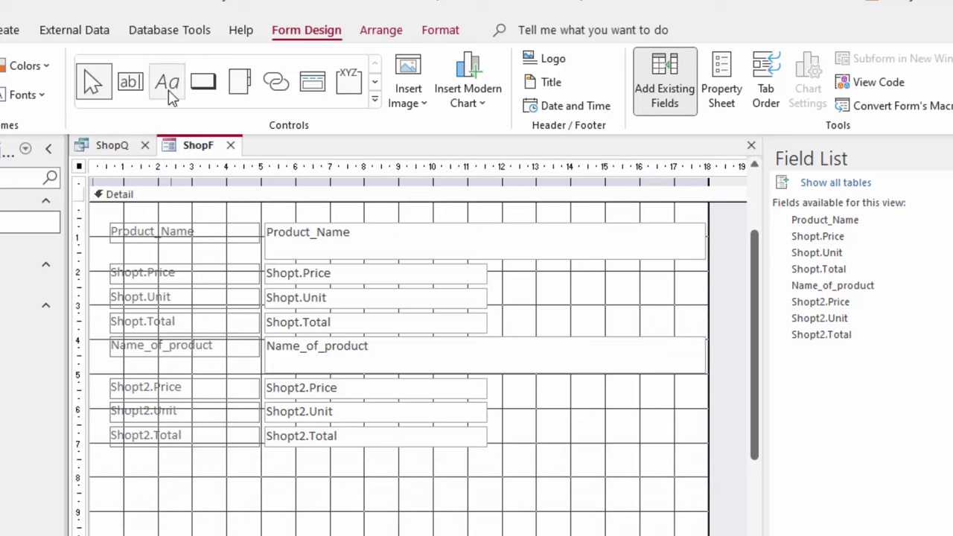
left_click(141, 86)
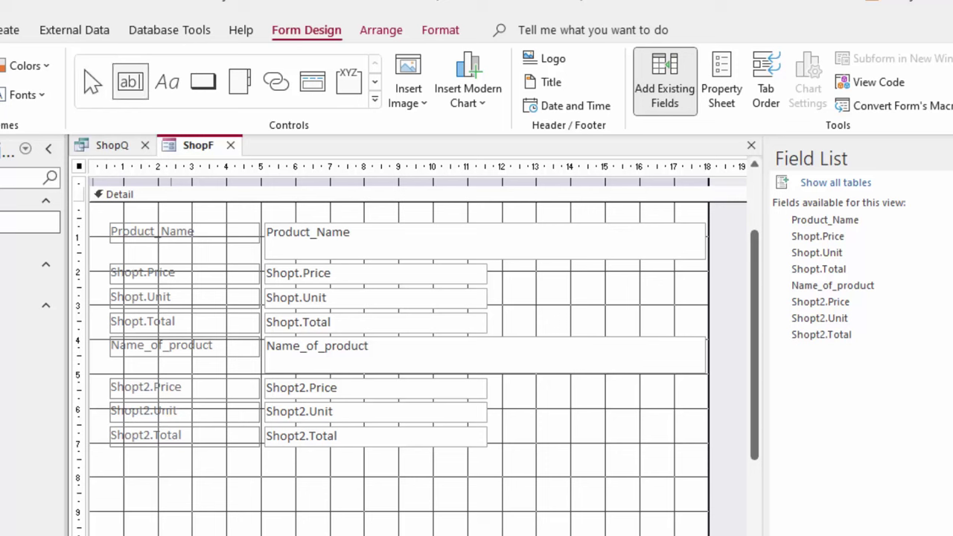
left_click_drag(271, 462, 472, 479)
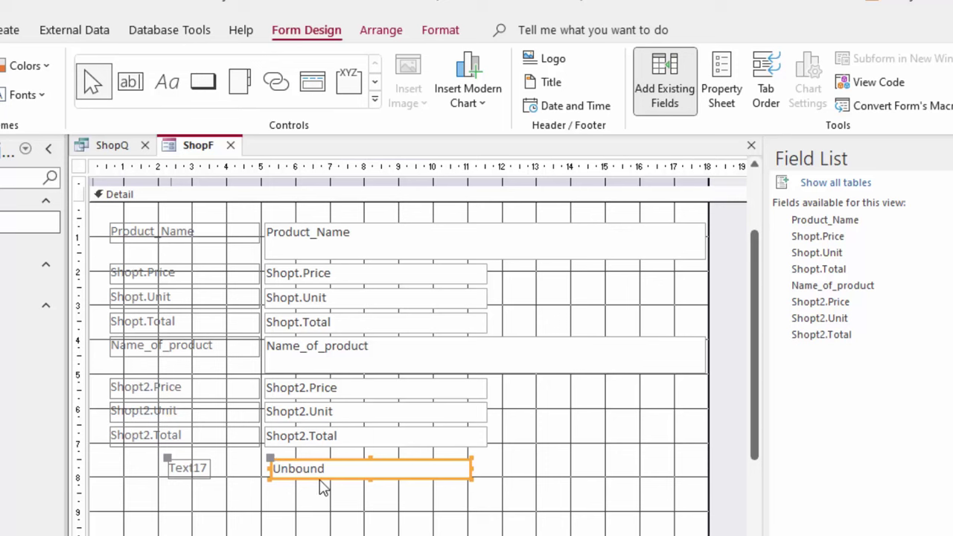
- Open the Property Sheet and select the Text17 text box in its object list
right_click(319, 478)
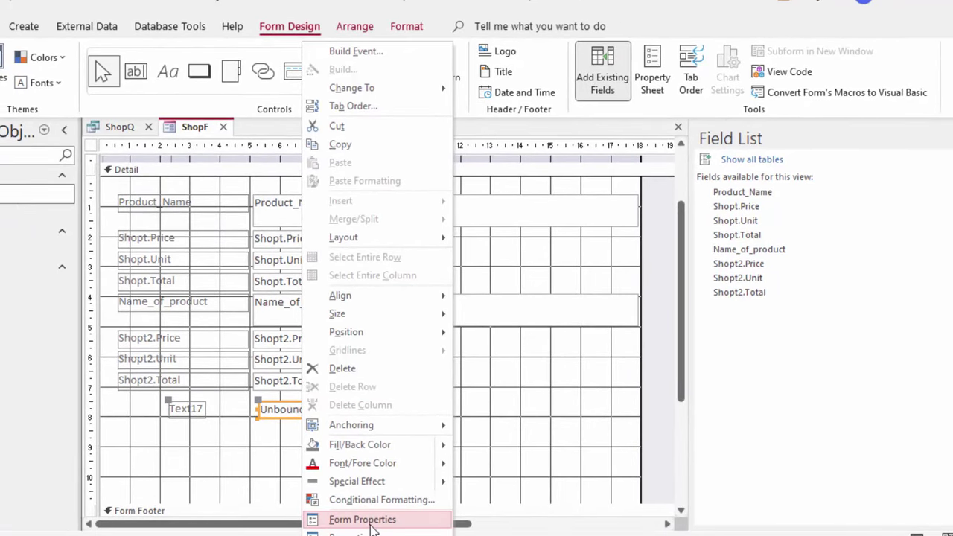
left_click(369, 521)
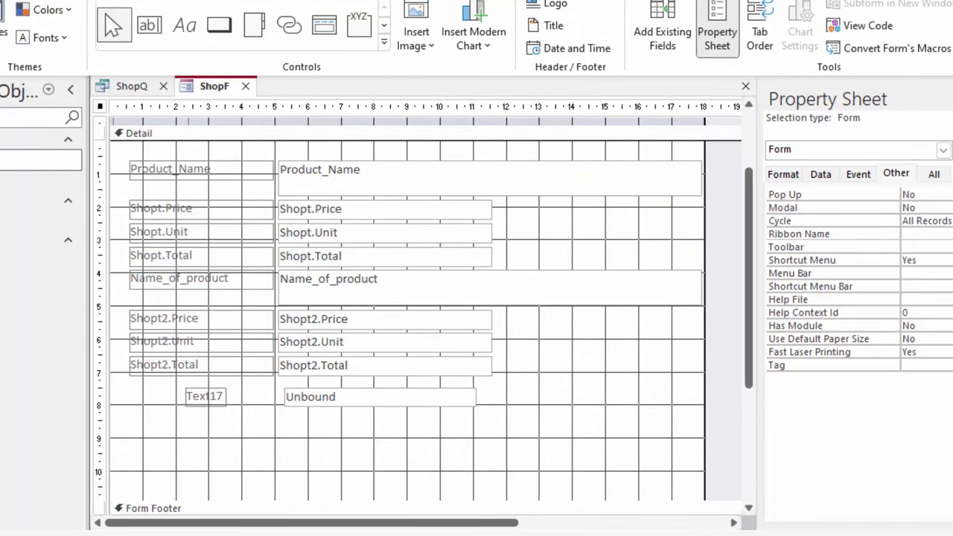
left_click(943, 150)
scroll(849, 298, "down", 1)
left_click(819, 372)
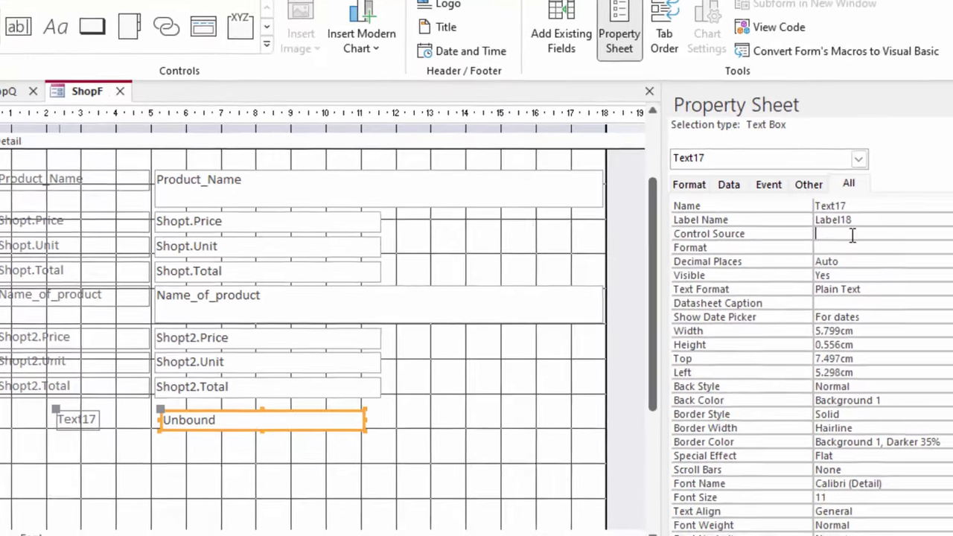
- Open the Expression Builder for Text17's Control Source and place it beside the form
left_click(914, 256)
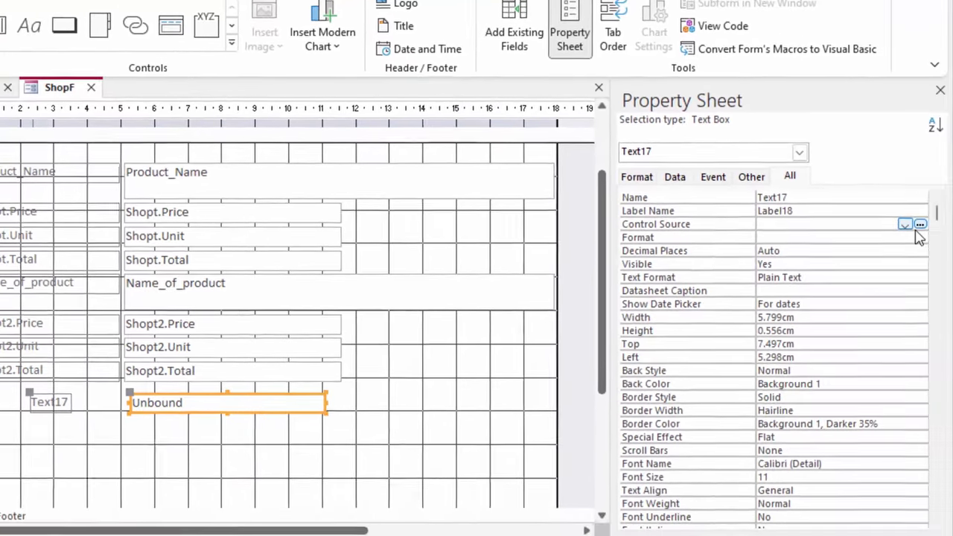
left_click(918, 236)
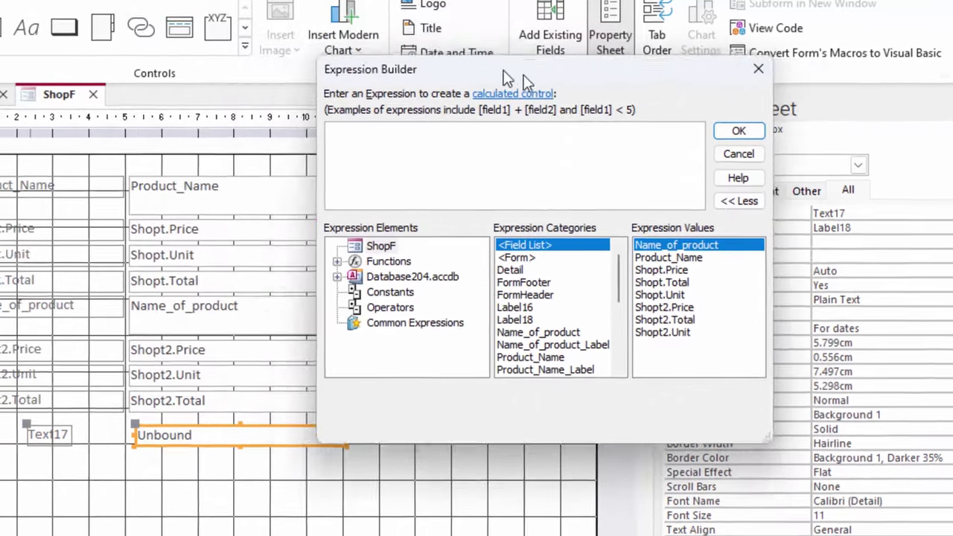
left_click_drag(286, 24, 648, 18)
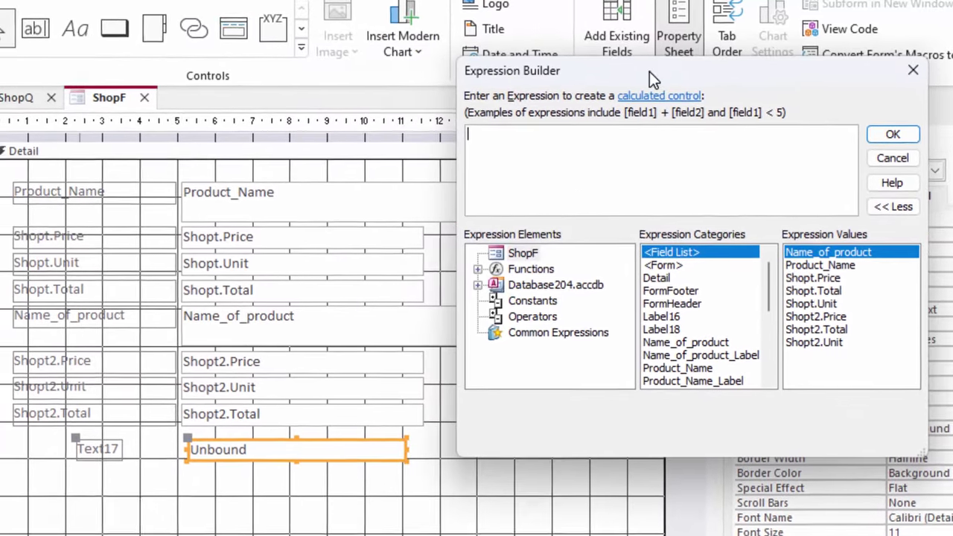
left_click(581, 151)
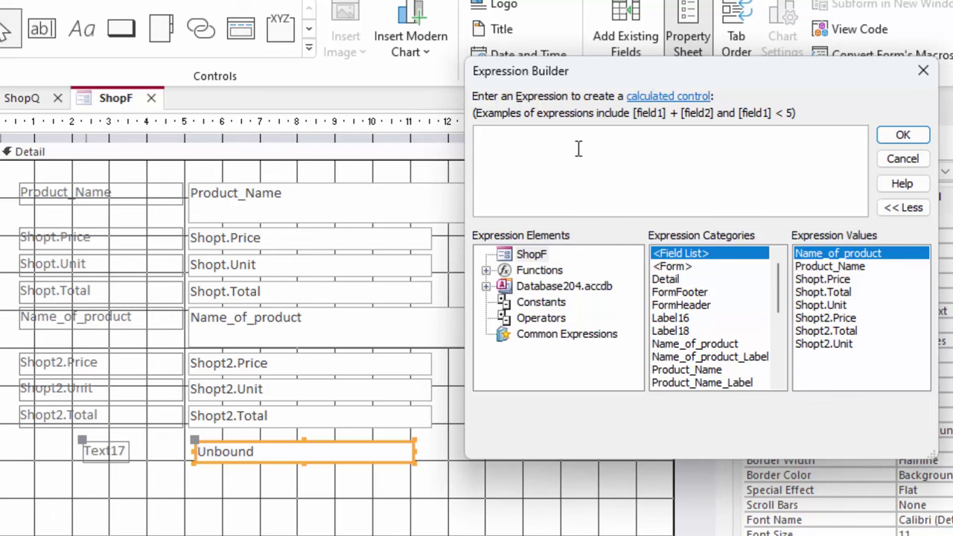
left_click(117, 460)
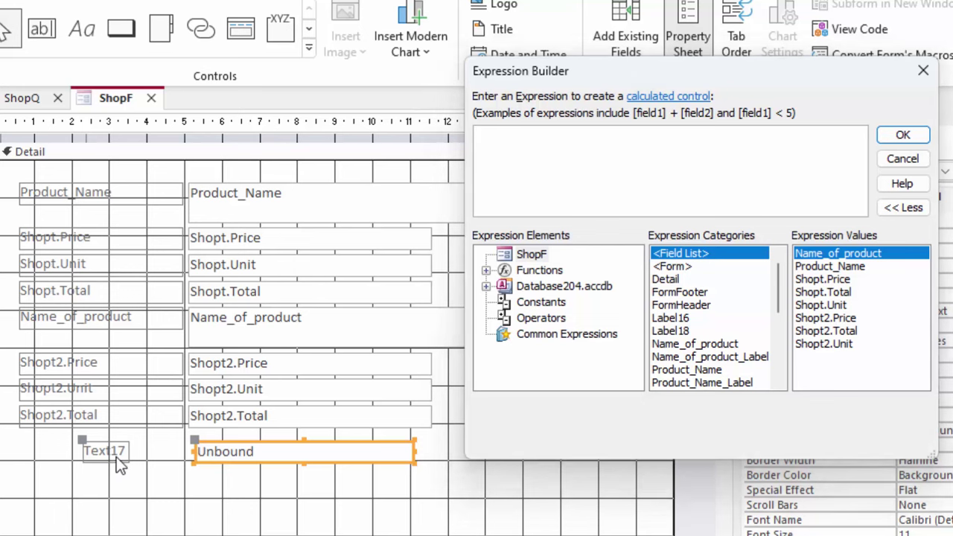
- Close the empty Expression Builder, caption the Text17 label GrandTotal and widen it
left_click(923, 70)
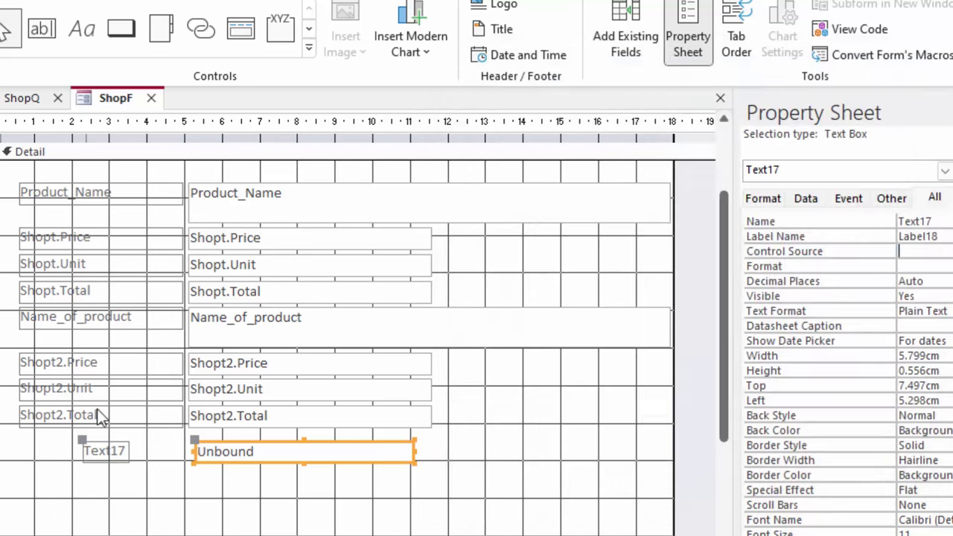
left_click(122, 459)
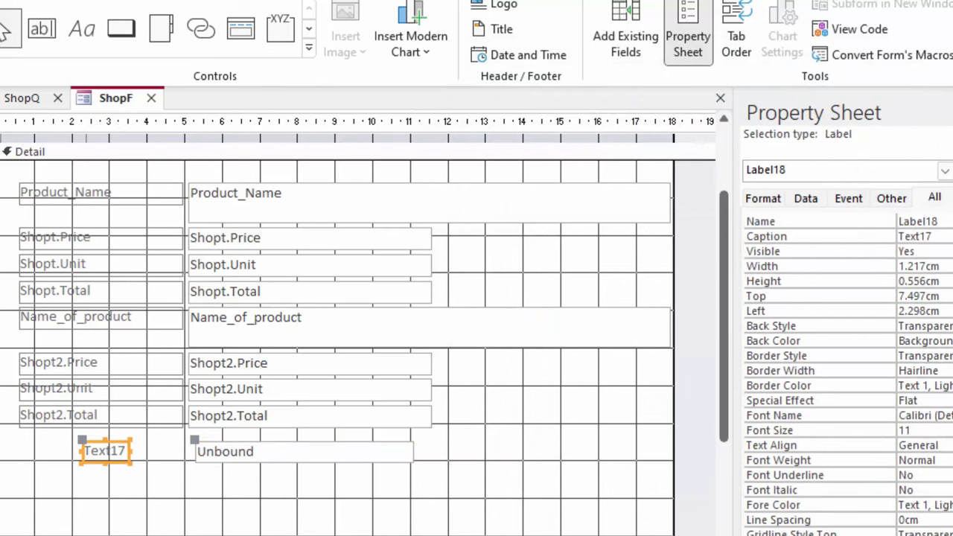
double_click(927, 236)
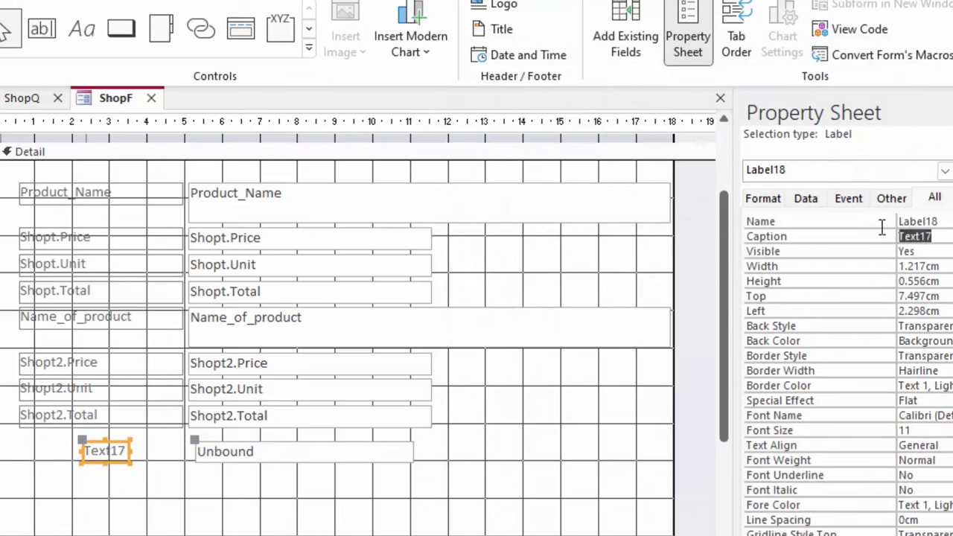
key("BackSpace")
type("GrandT")
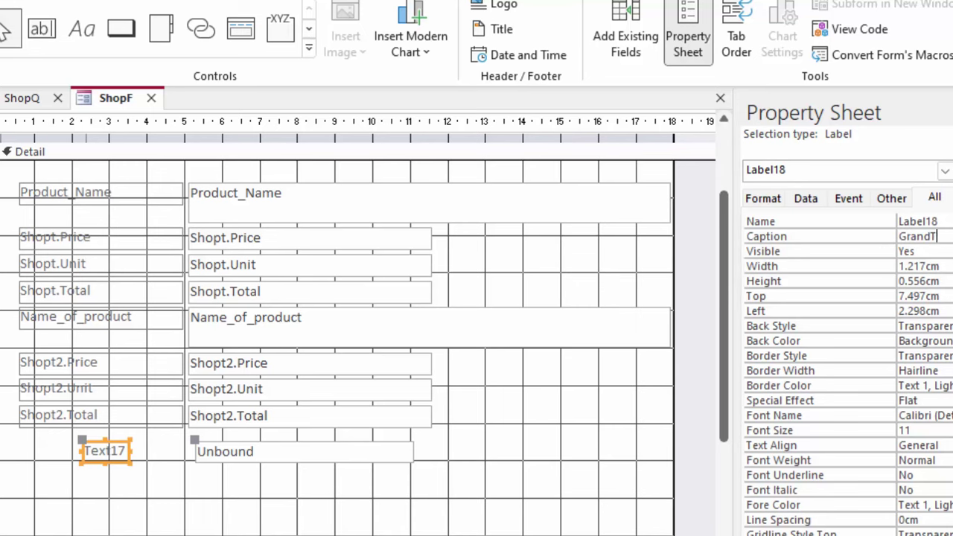
type("otal")
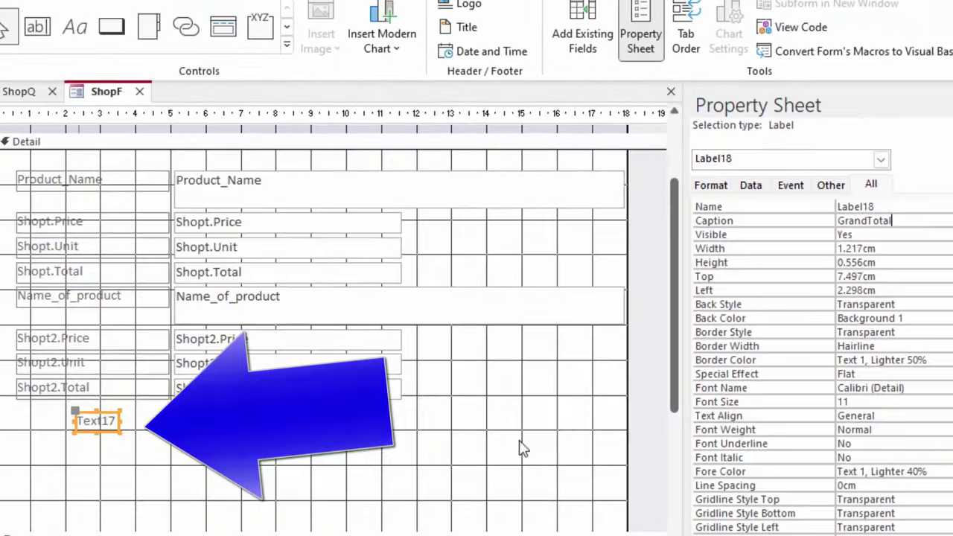
left_click(347, 457)
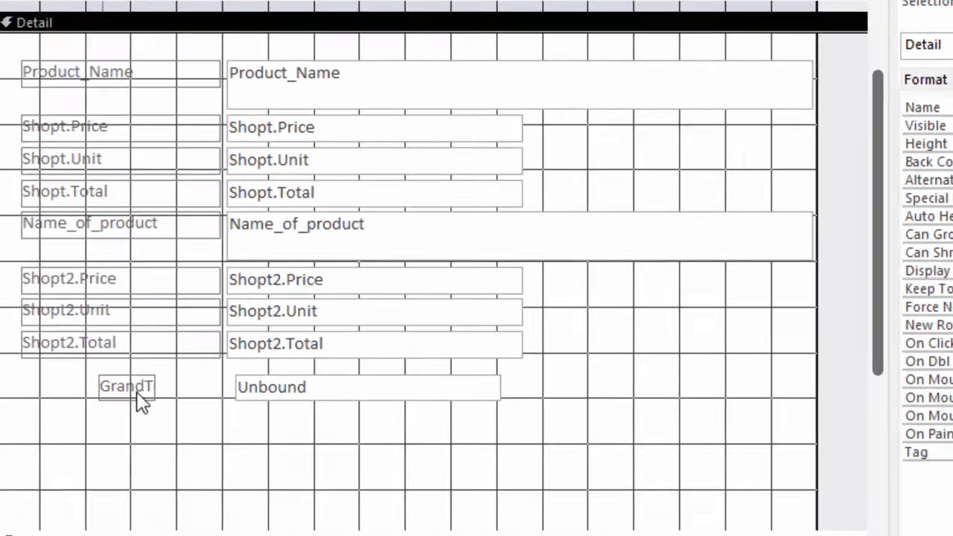
left_click(103, 424)
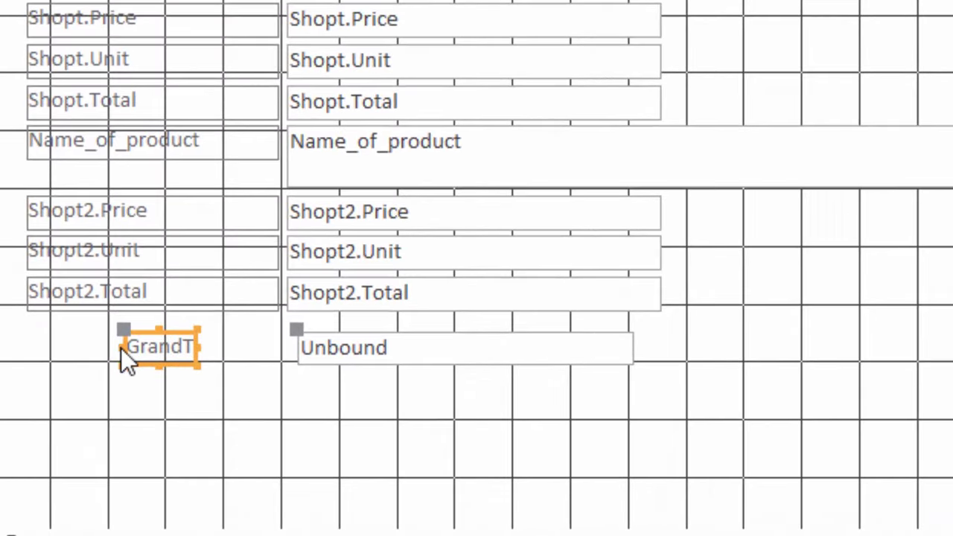
left_click_drag(121, 347, 48, 347)
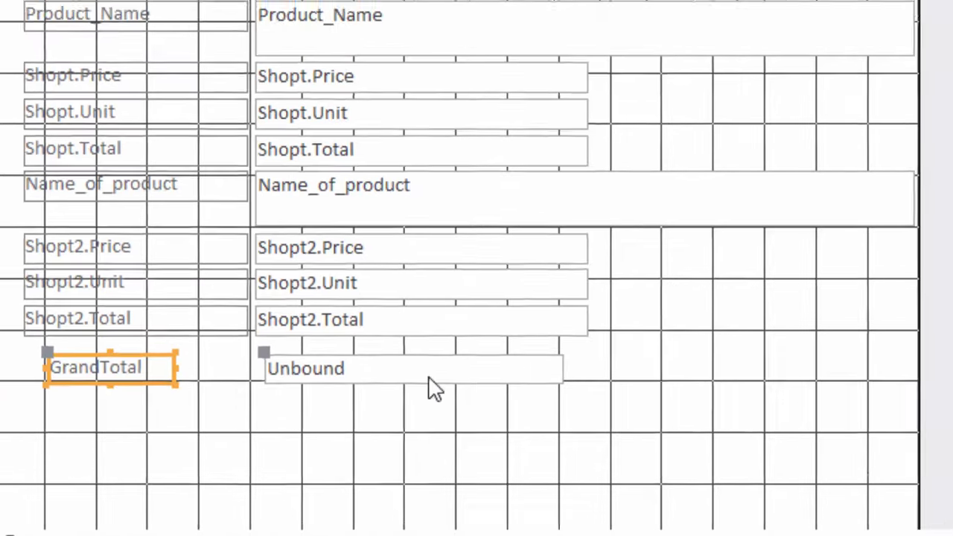
- Rename the text box GrandTotal and launch the Expression Builder for its Control Source
left_click(435, 388)
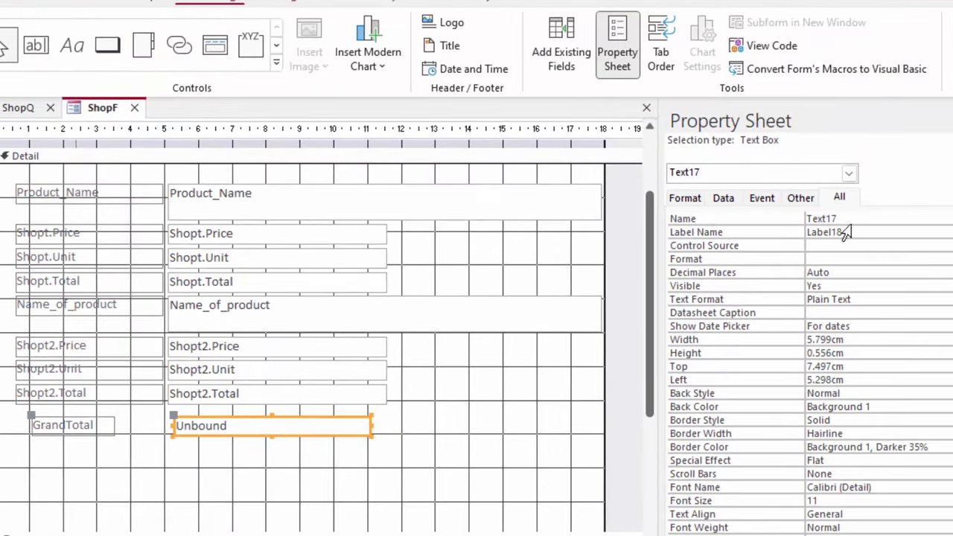
double_click(844, 218)
key("BackSpace")
type("Gr")
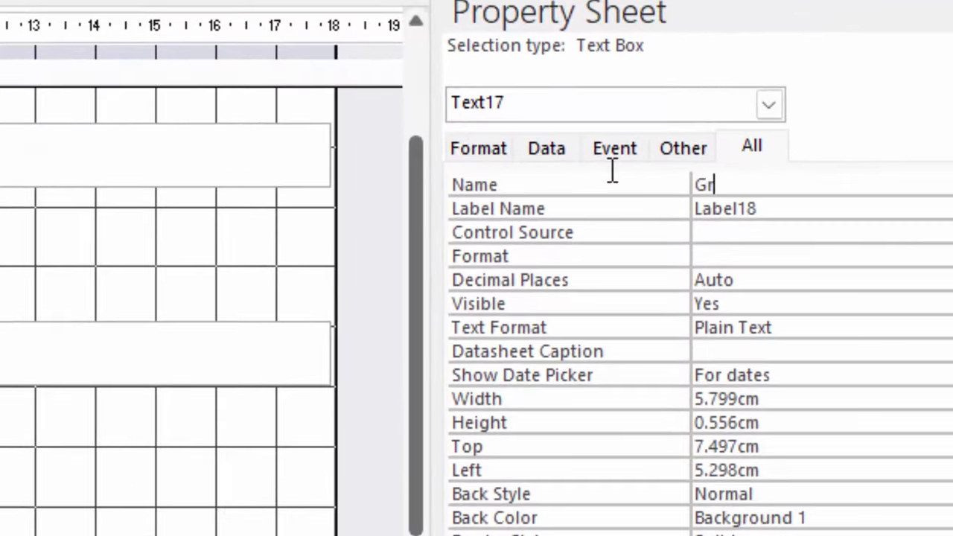
type("andTo")
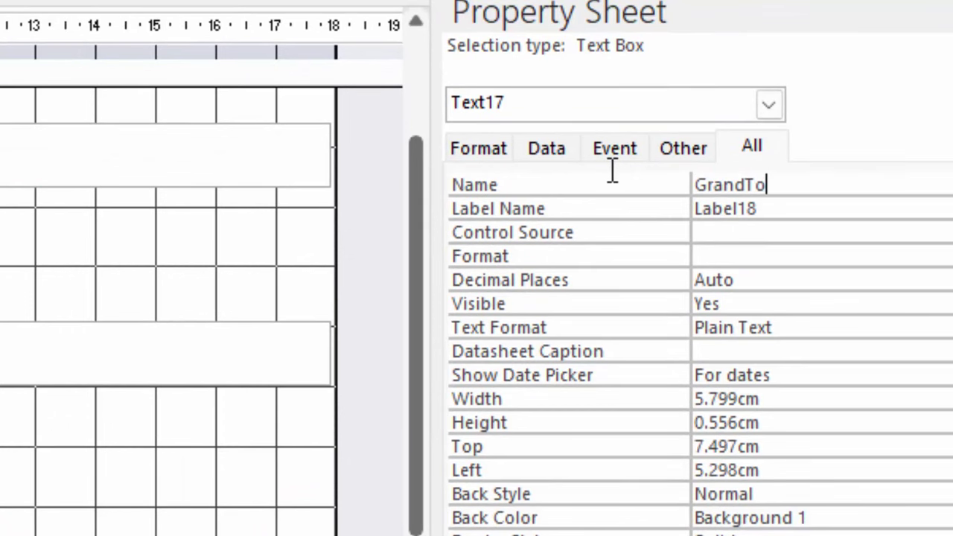
type("tal")
left_click(730, 230)
left_click(948, 232)
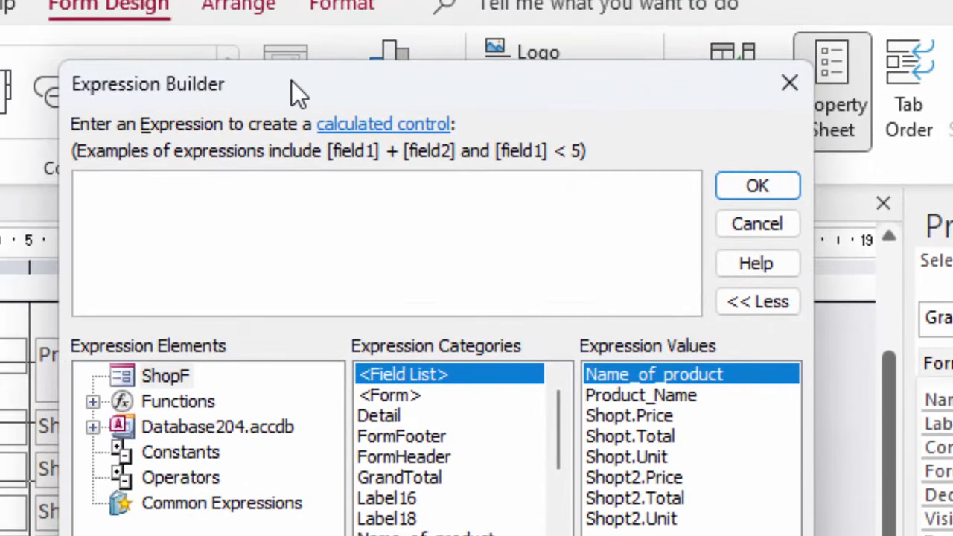
- Copy Shopt.Total's Control Source, then launch the Expression Builder for GrandTotal's Control Source
left_click_drag(291, 81, 741, 108)
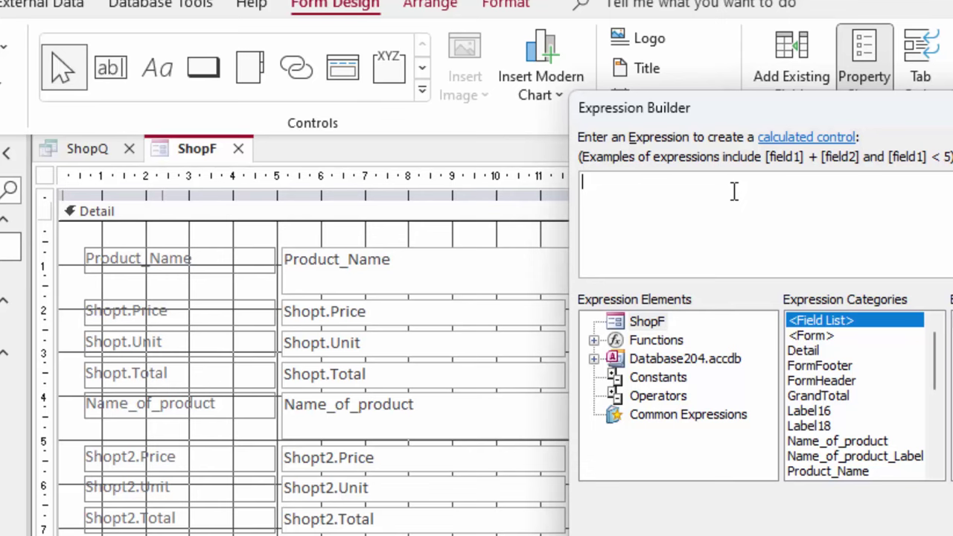
left_click(394, 383)
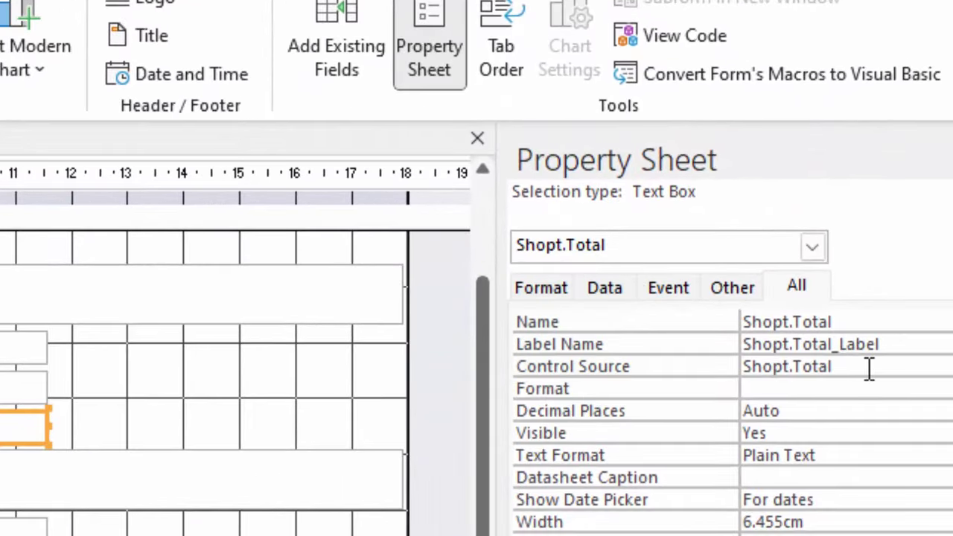
left_click(866, 368)
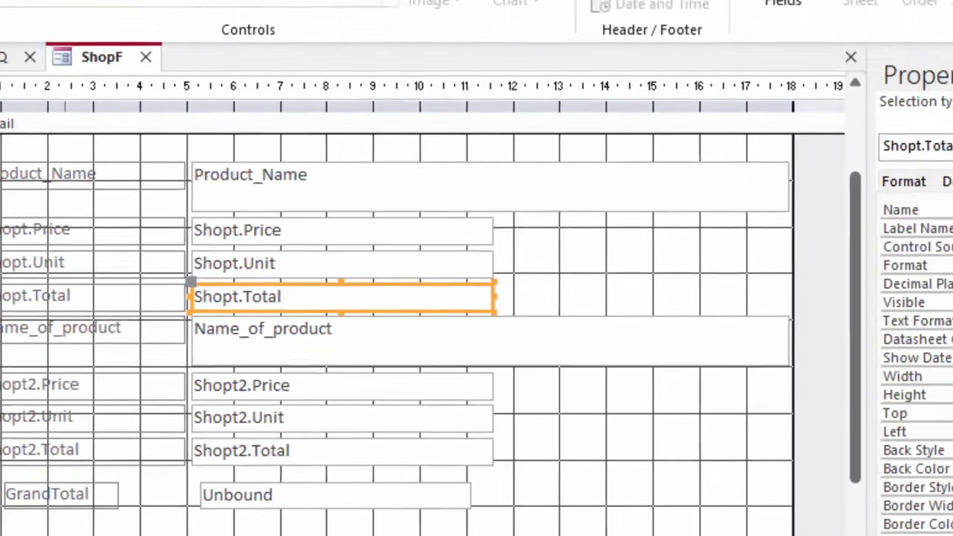
right_click(879, 305)
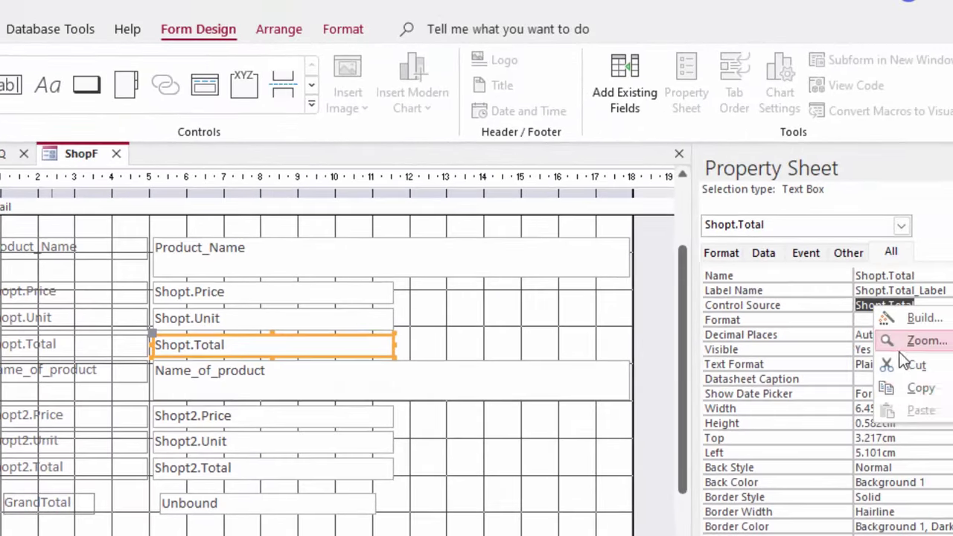
left_click(926, 388)
left_click(218, 503)
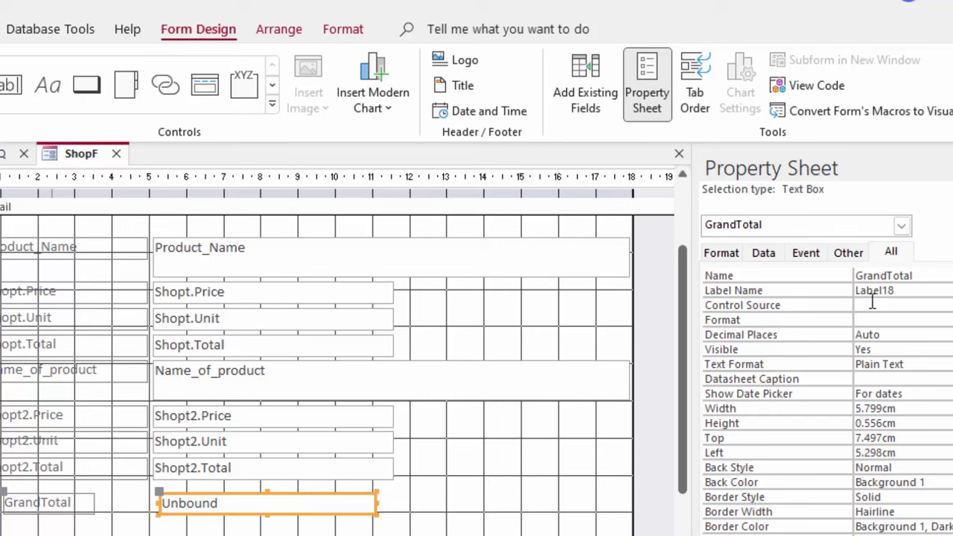
left_click(945, 305)
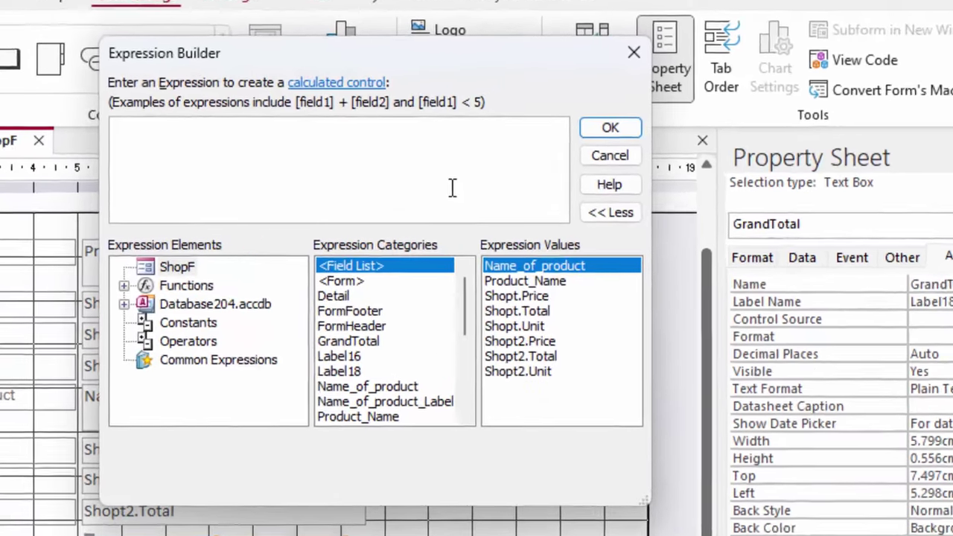
- Enter the expression [Shopt.Total]+[Shopt2.Total] as GrandTotal's Control Source
type("[")
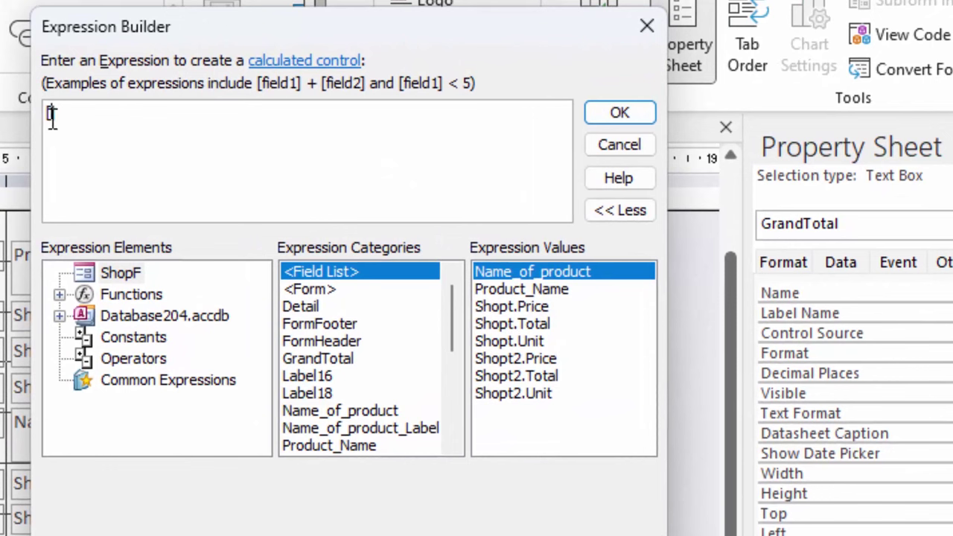
type("Shopt.Total")
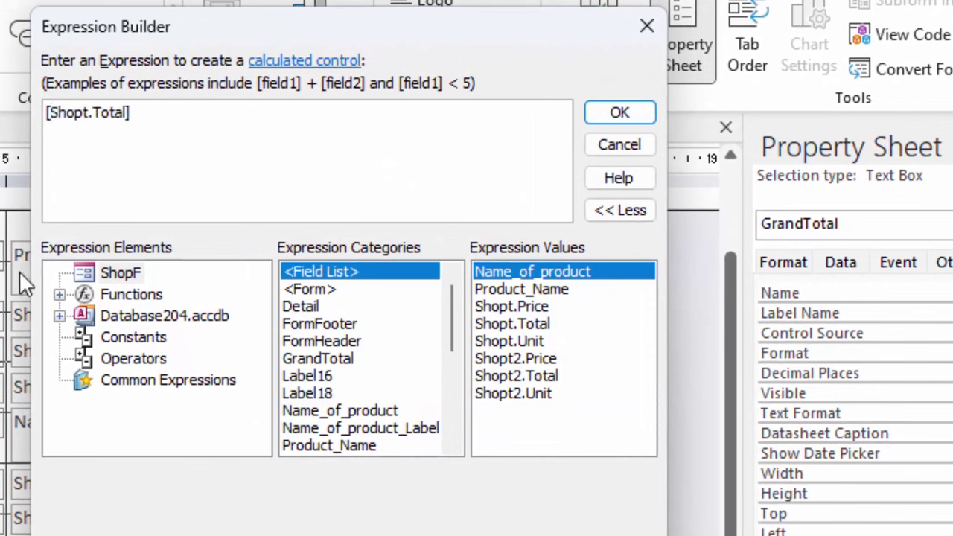
left_click(138, 113)
type("+")
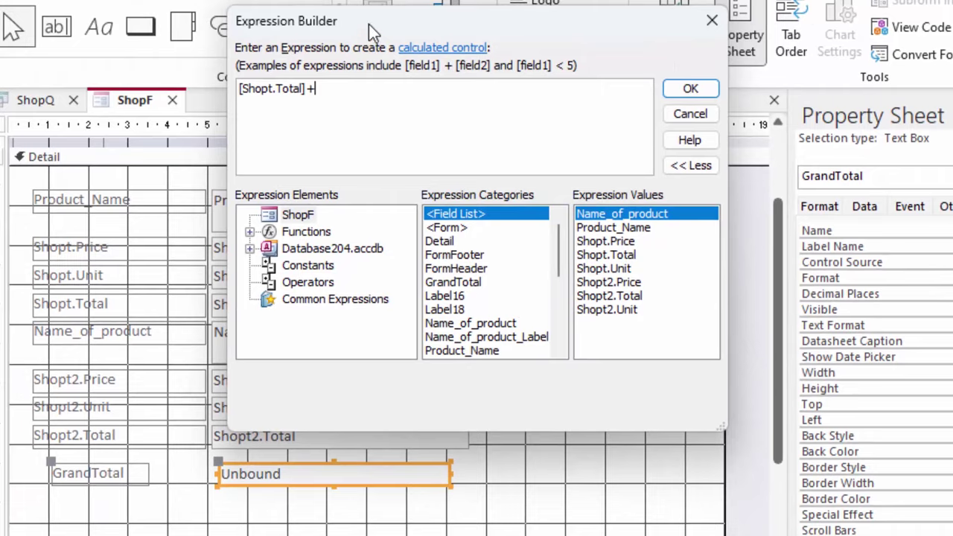
left_click_drag(369, 23, 603, 231)
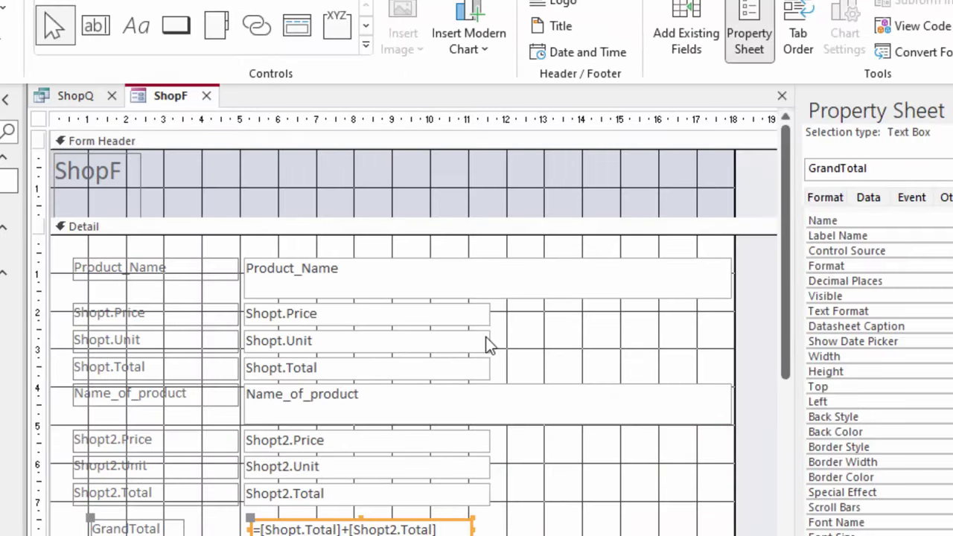
- Narrow the Product_Name text box to about half width and delete the ShopF header title
left_click(520, 294)
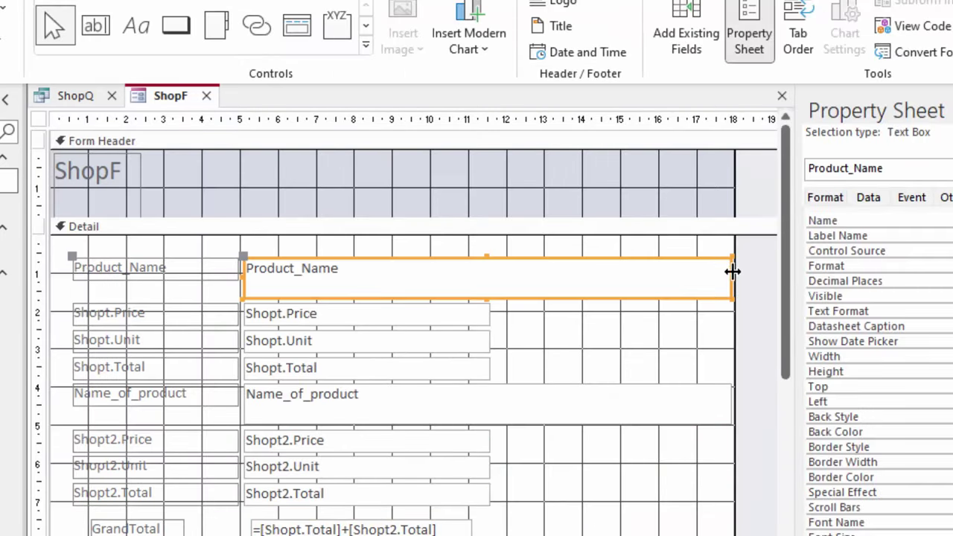
left_click_drag(732, 277, 494, 321)
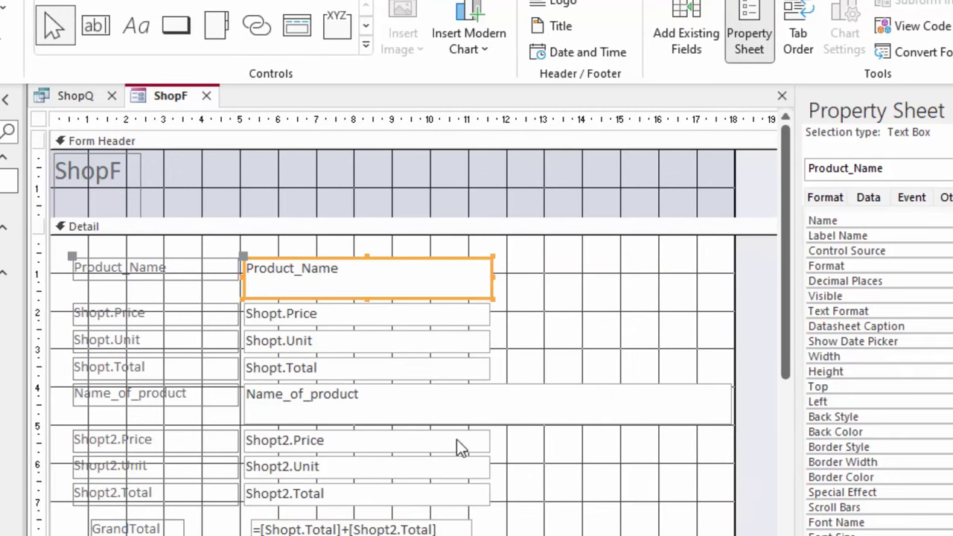
left_click(139, 179)
key("Delete")
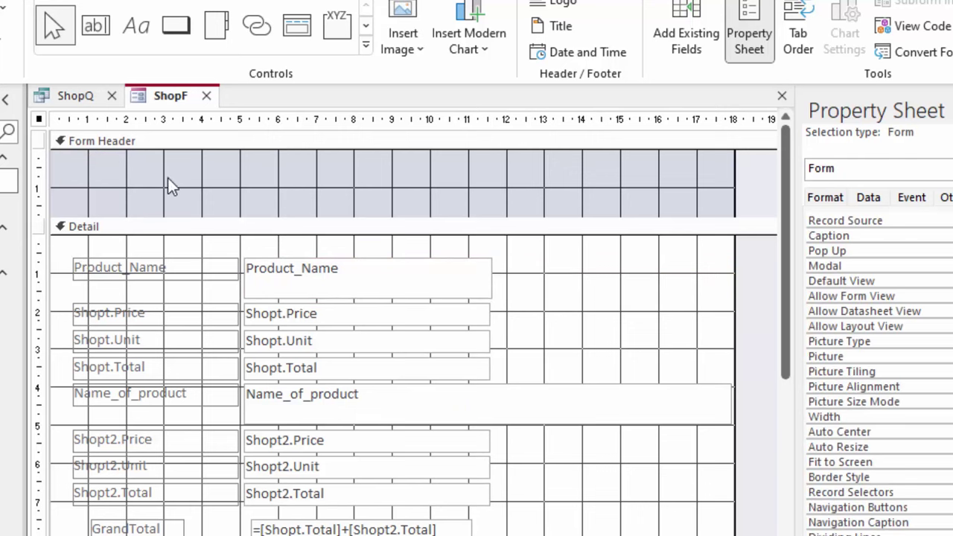
- Add a header combo box that finds records by Product_Name, labelled Product_Name
left_click(367, 48)
left_click(101, 63)
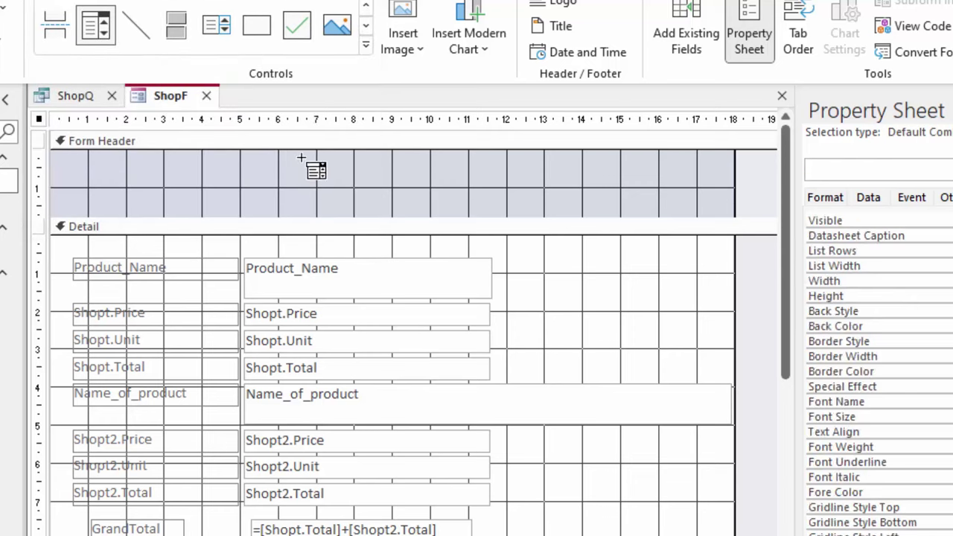
left_click_drag(320, 152, 505, 176)
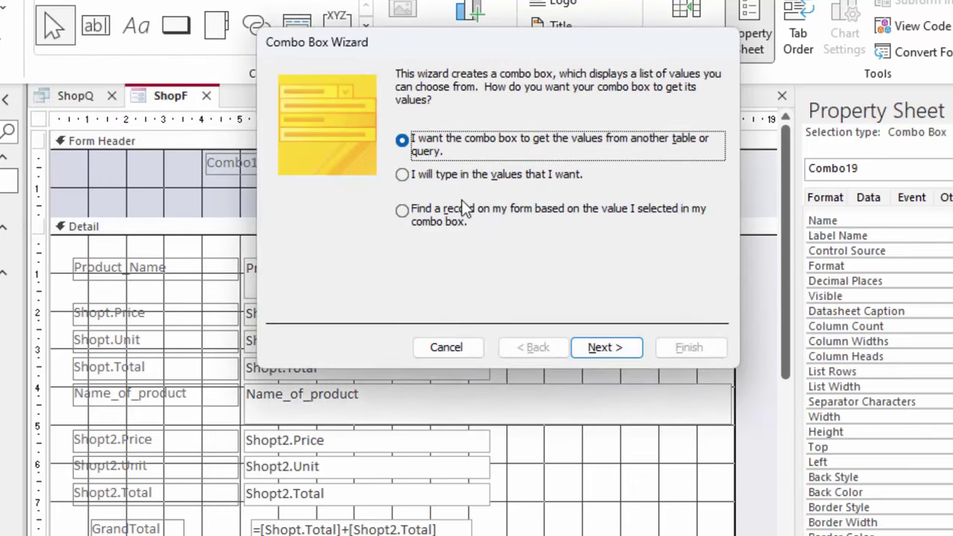
left_click(466, 215)
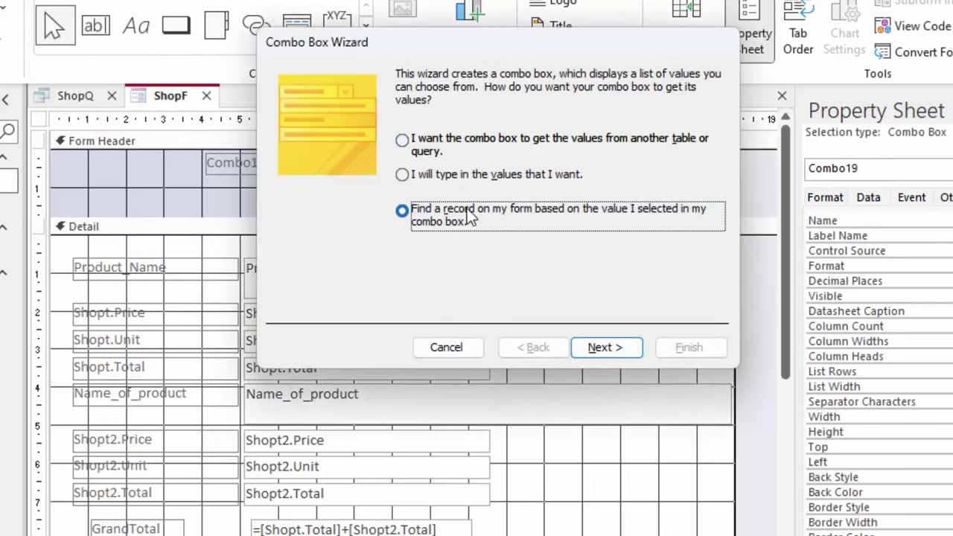
left_click(635, 345)
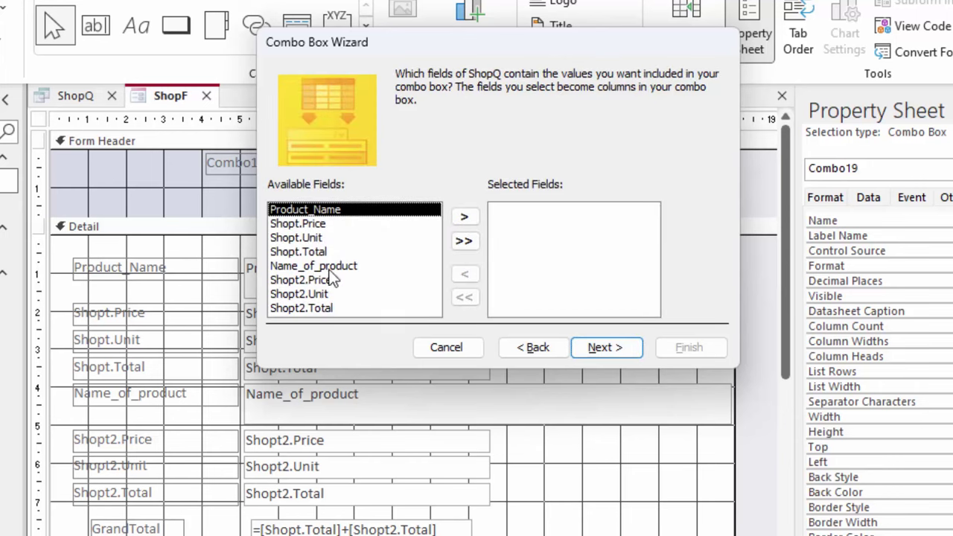
left_click(465, 218)
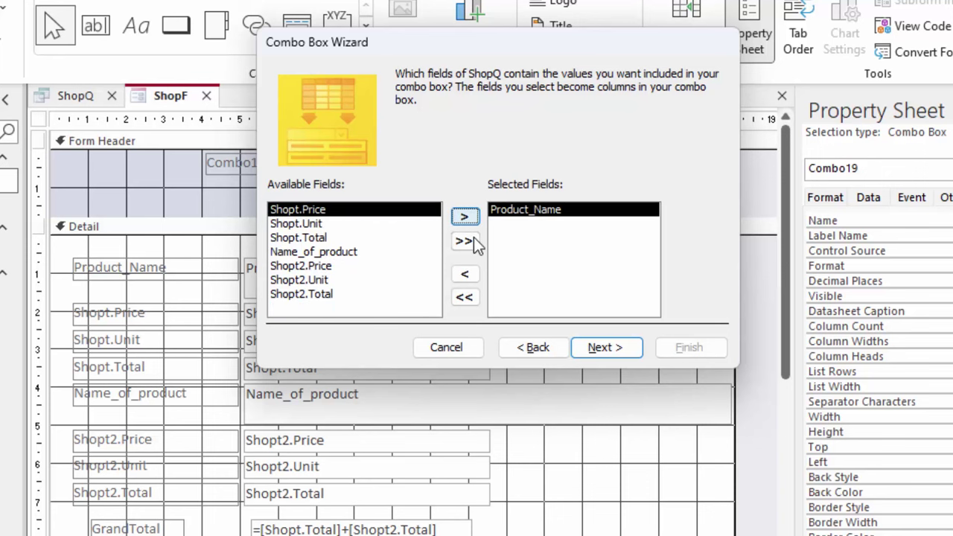
left_click(586, 350)
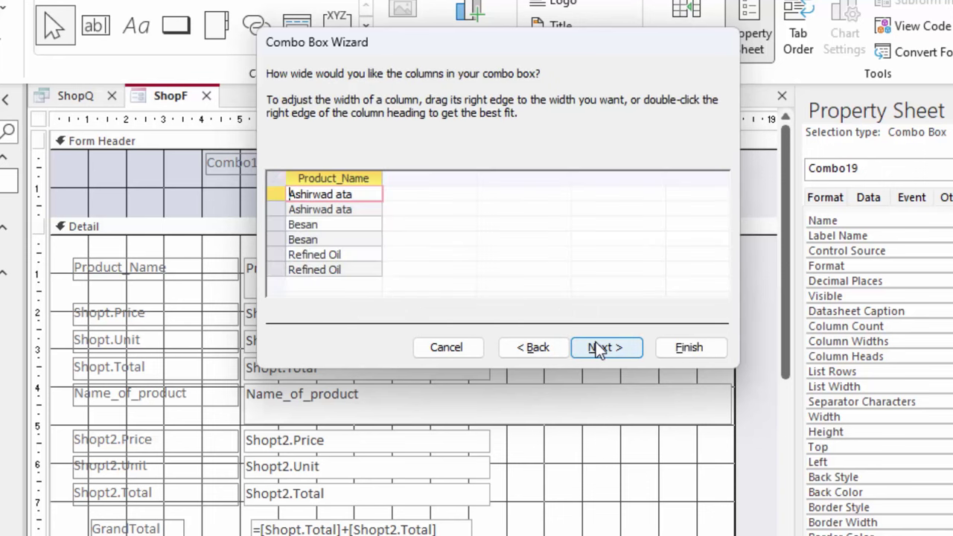
left_click(597, 344)
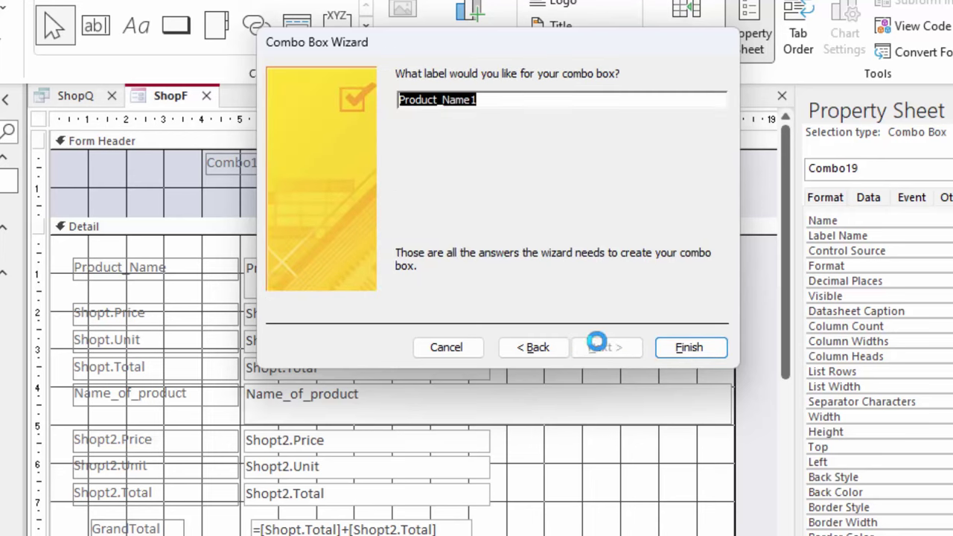
left_click(532, 100)
key("BackSpace")
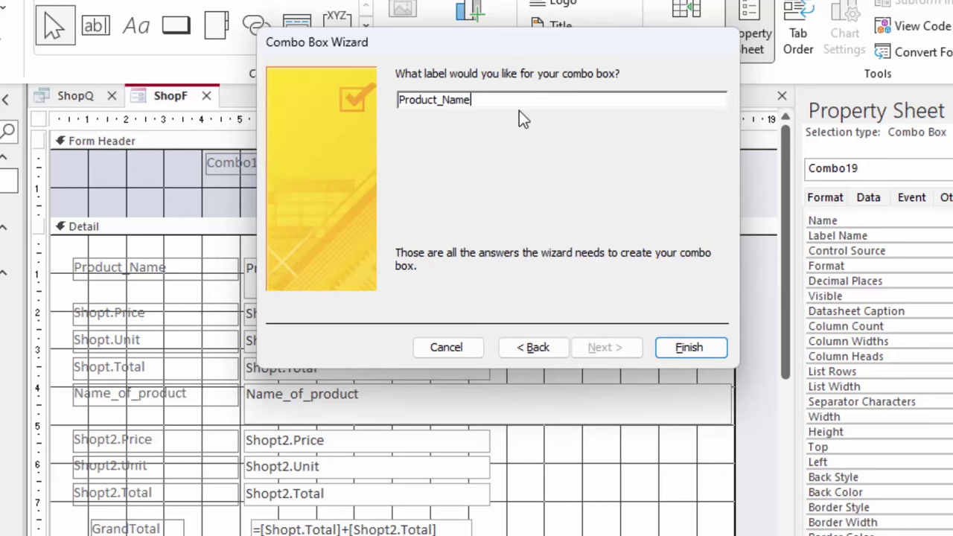
left_click(678, 350)
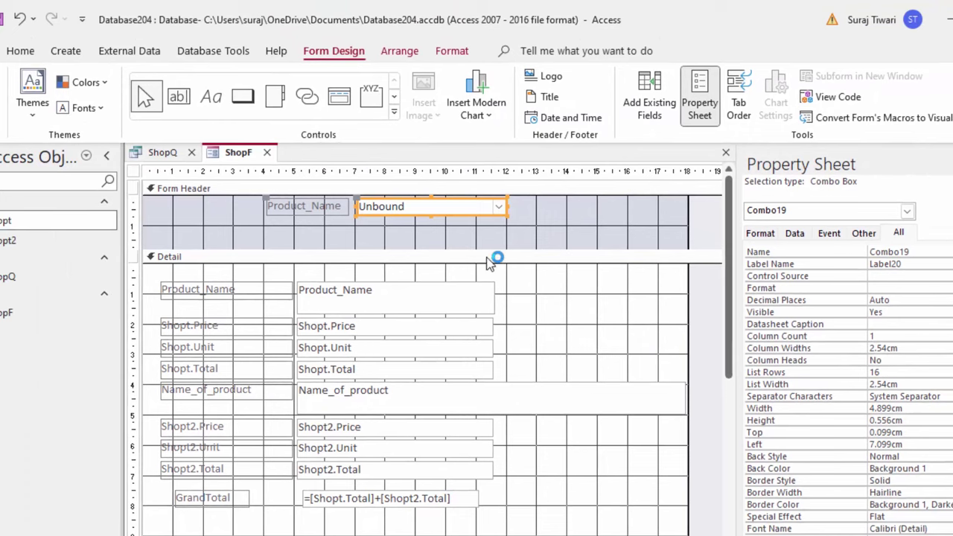
- Give the header Product_Name label and combo red text on Accent 4 Lighter 60%, then show Form view
left_click_drag(501, 233, 265, 199)
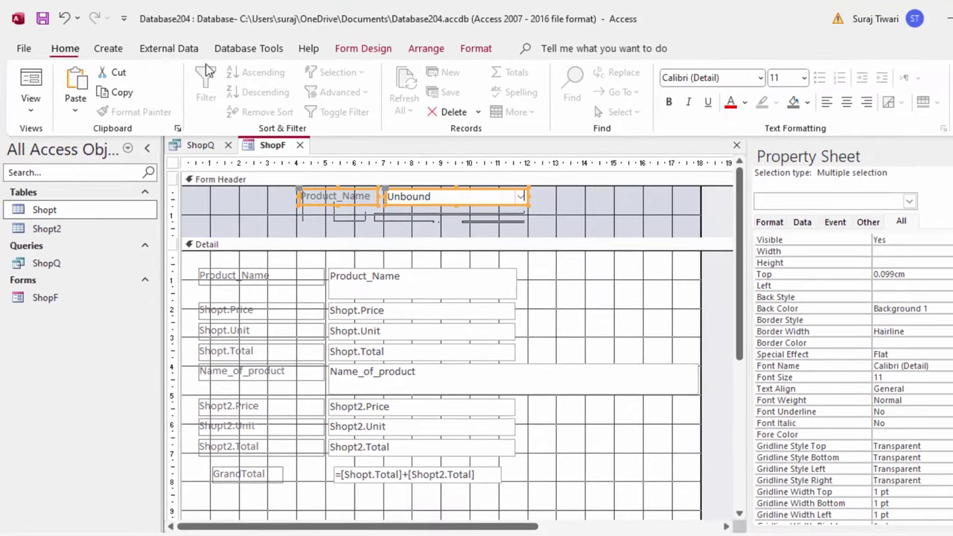
left_click(20, 50)
left_click(730, 102)
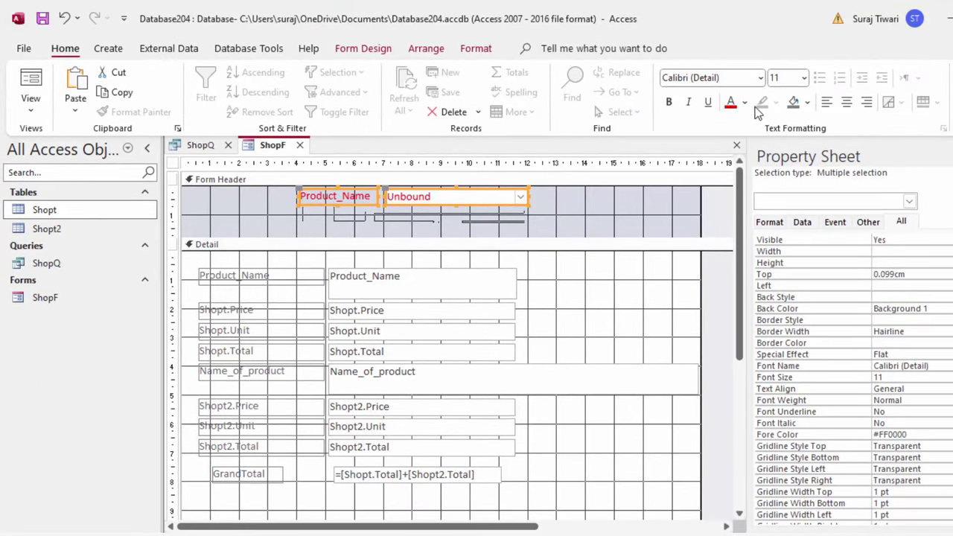
left_click(807, 102)
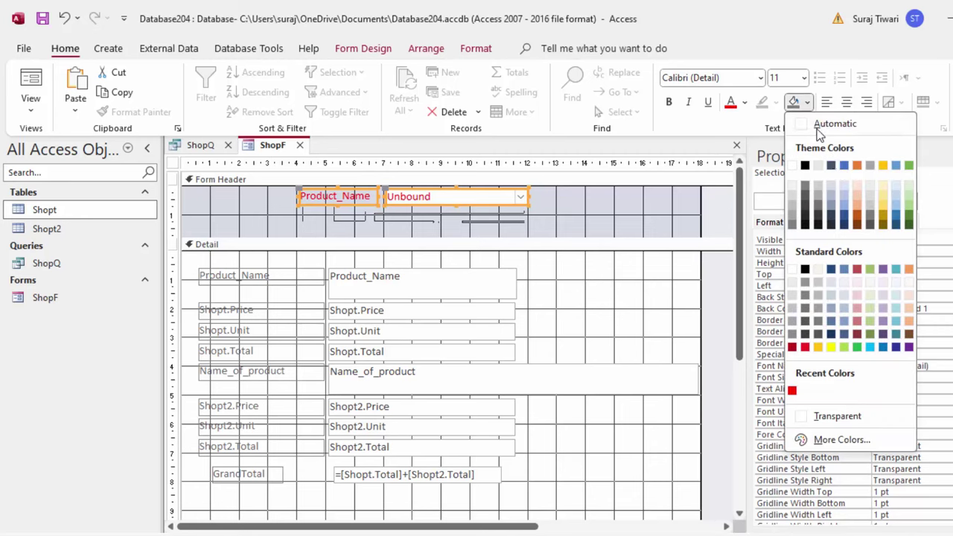
left_click(886, 194)
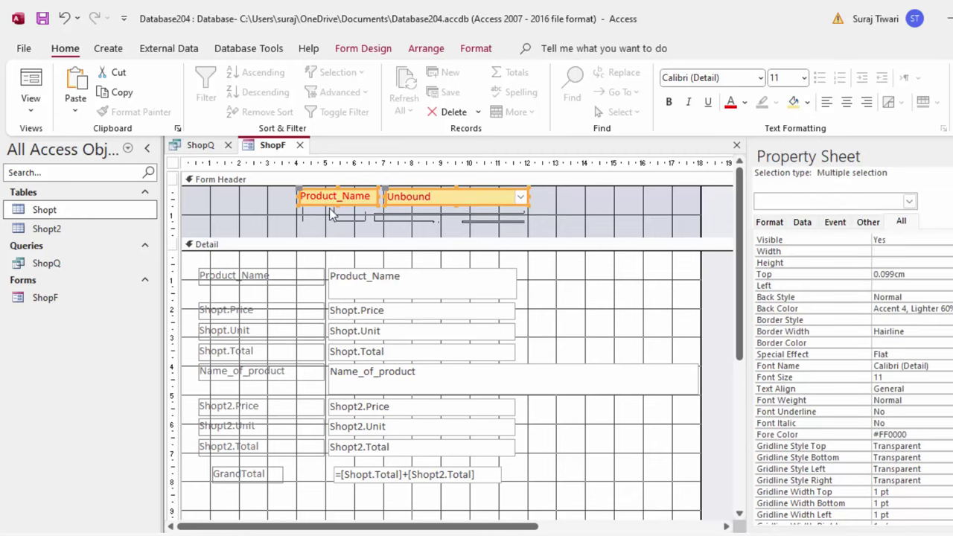
left_click(31, 86)
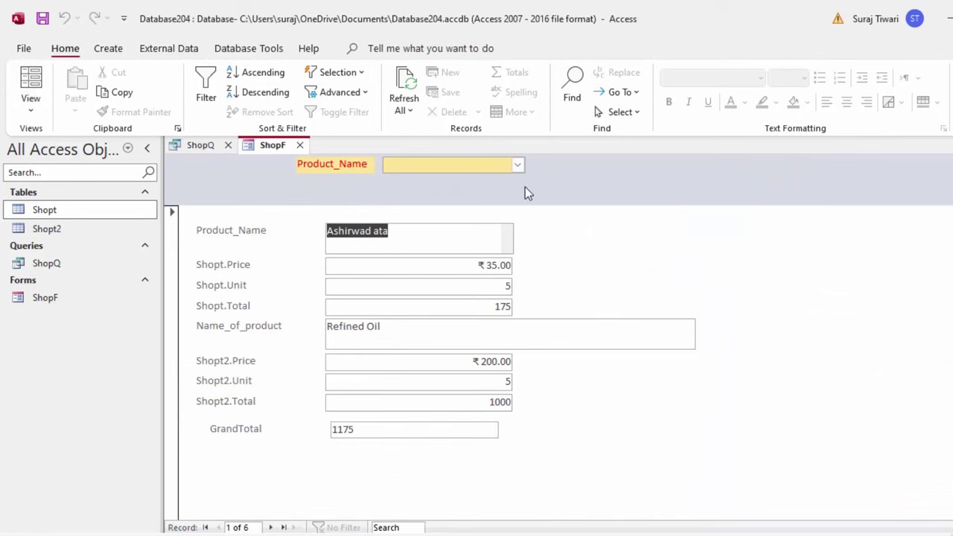
- Pick Refined Oil in the Product_Name combo box and confirm GrandTotal reads 1900 (900 + 1000)
left_click(517, 165)
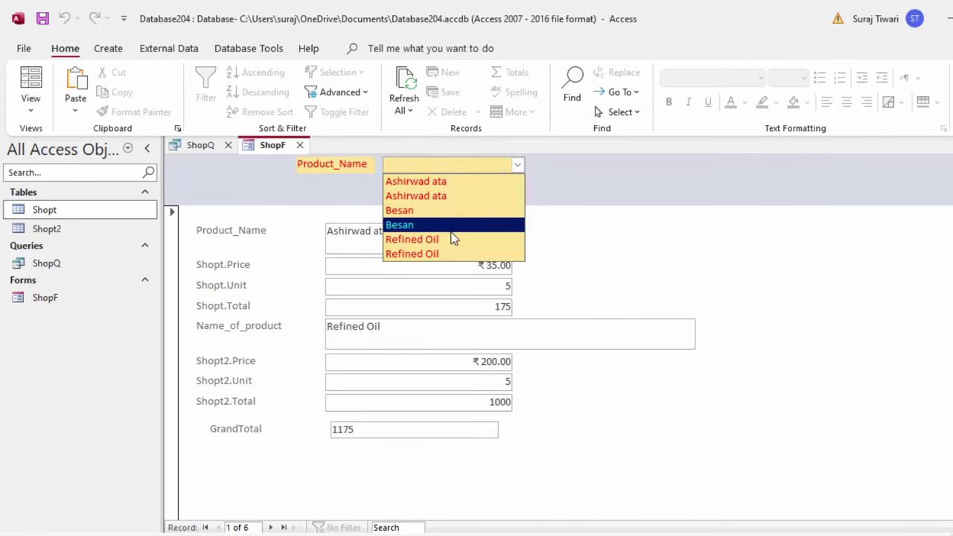
left_click(454, 238)
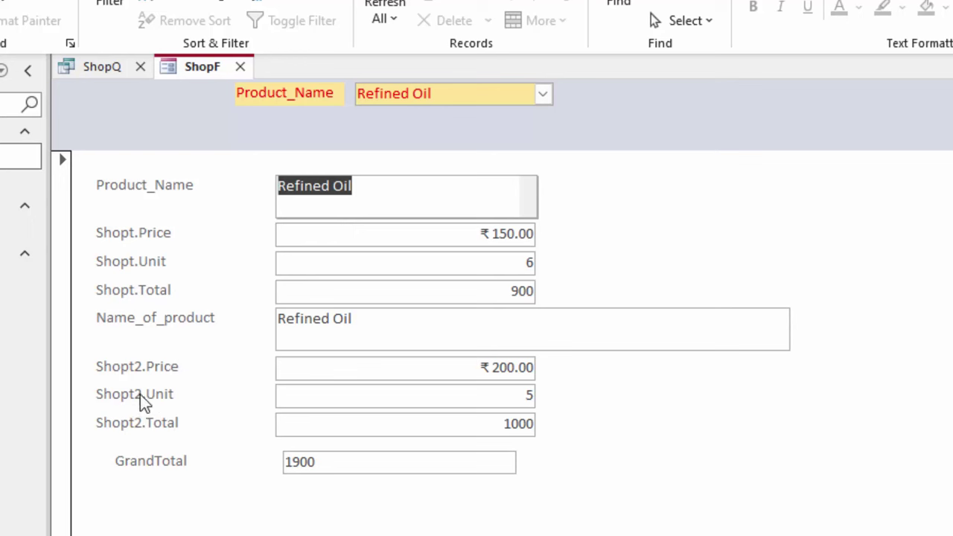
left_click(347, 462)
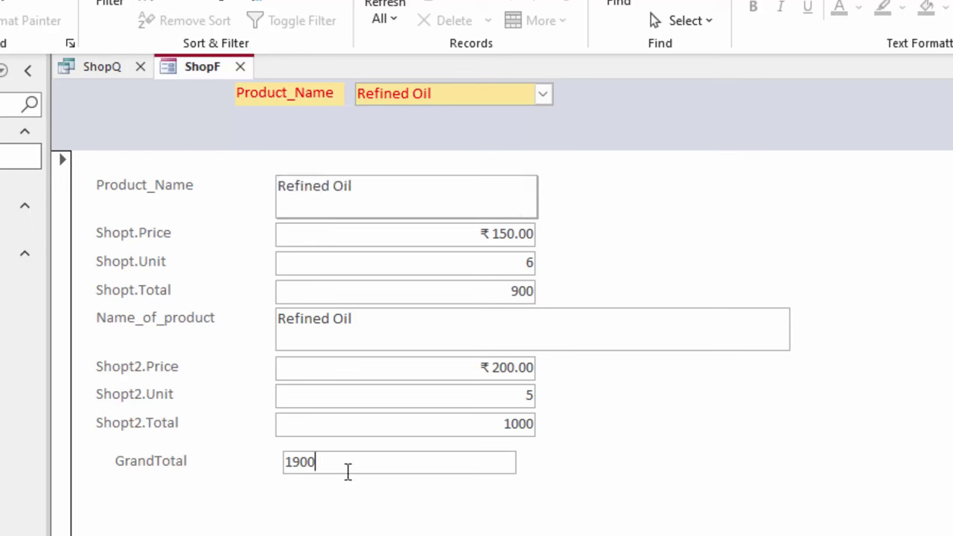